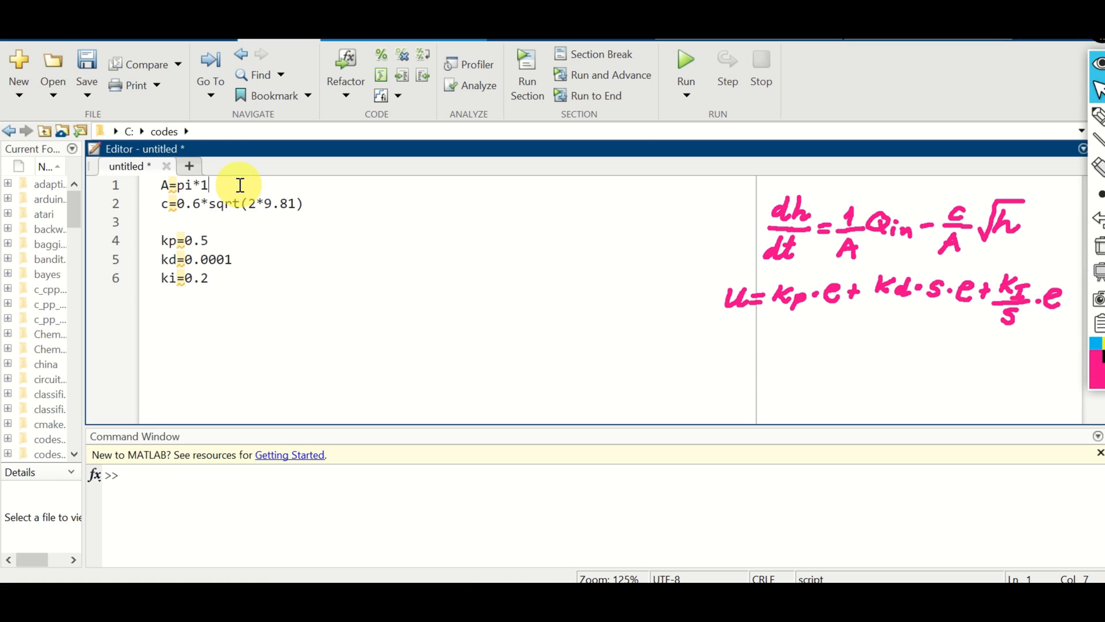
Examine the definitions of A and c and the controller gain lines in the script.
triple_click(225, 185)
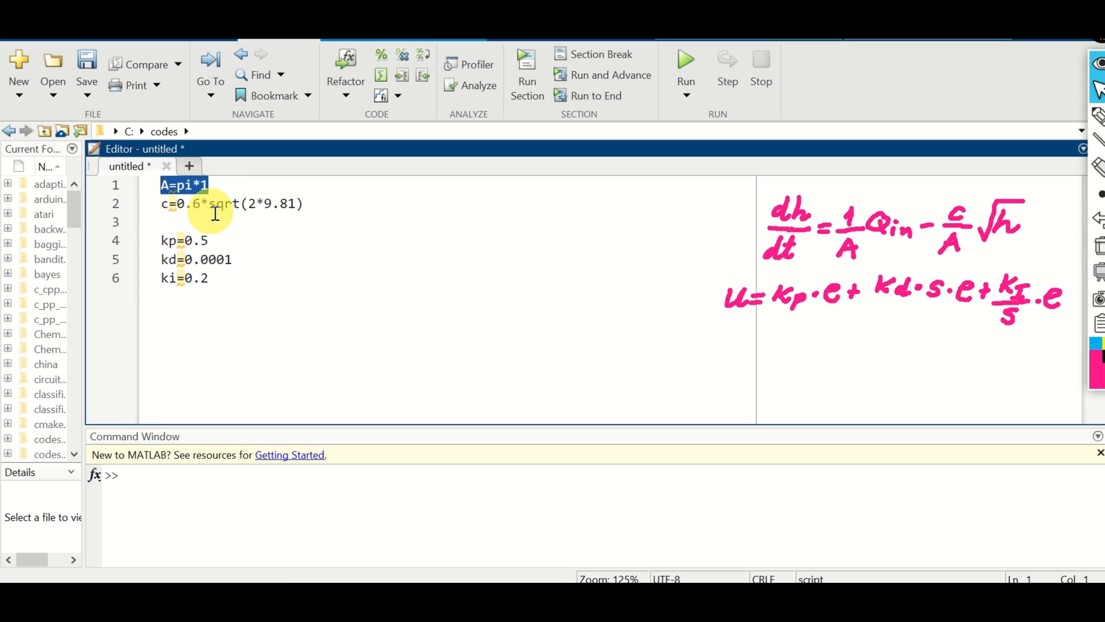
triple_click(311, 204)
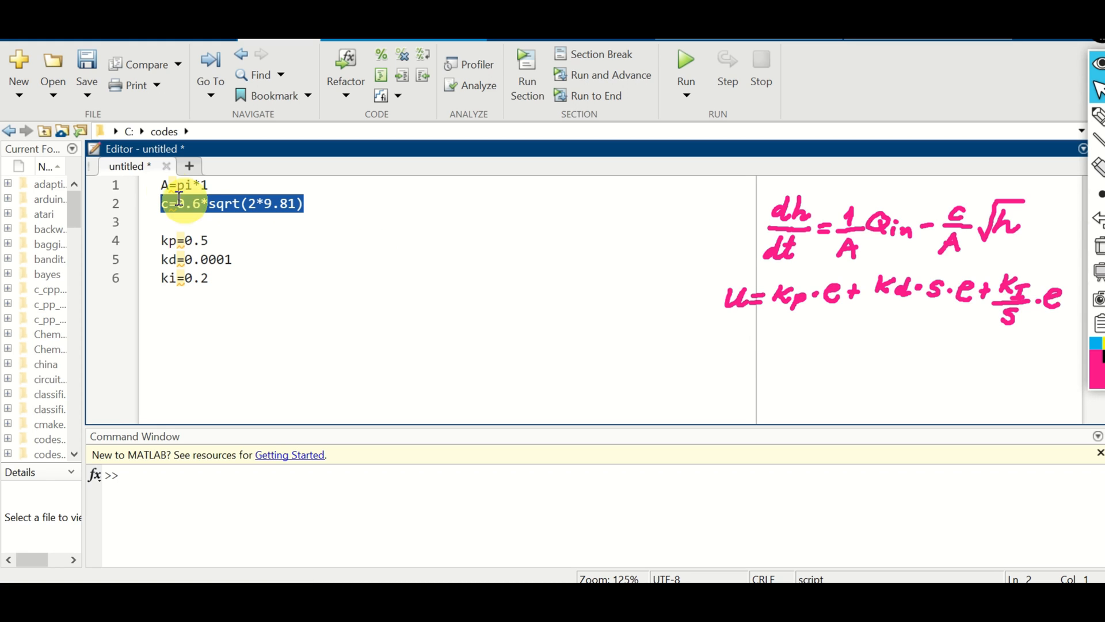
left_click(197, 222)
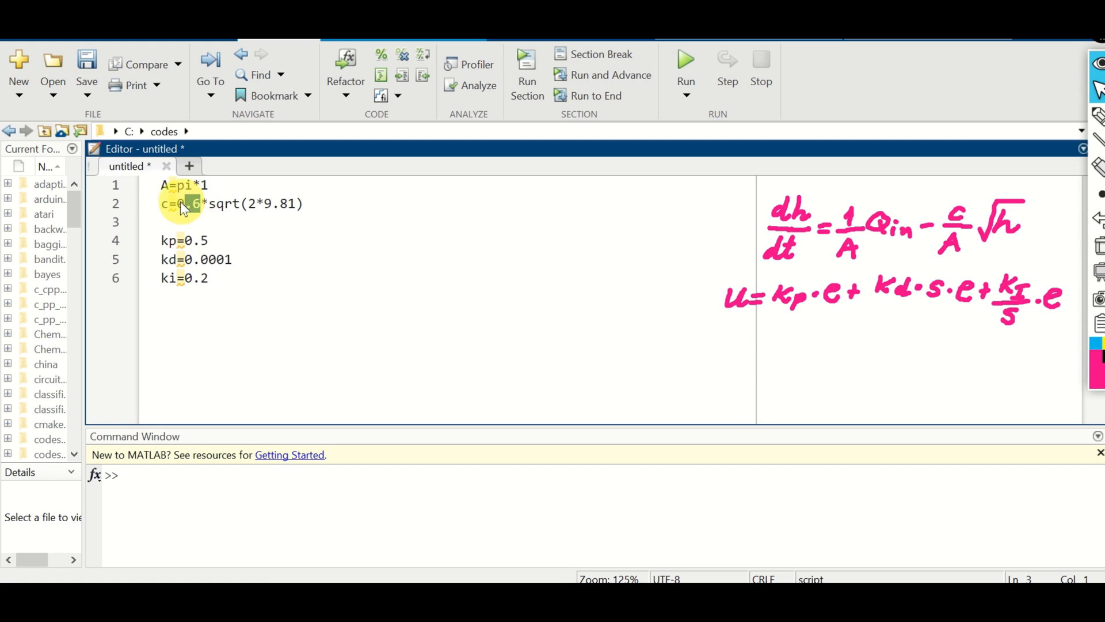
left_click(194, 204)
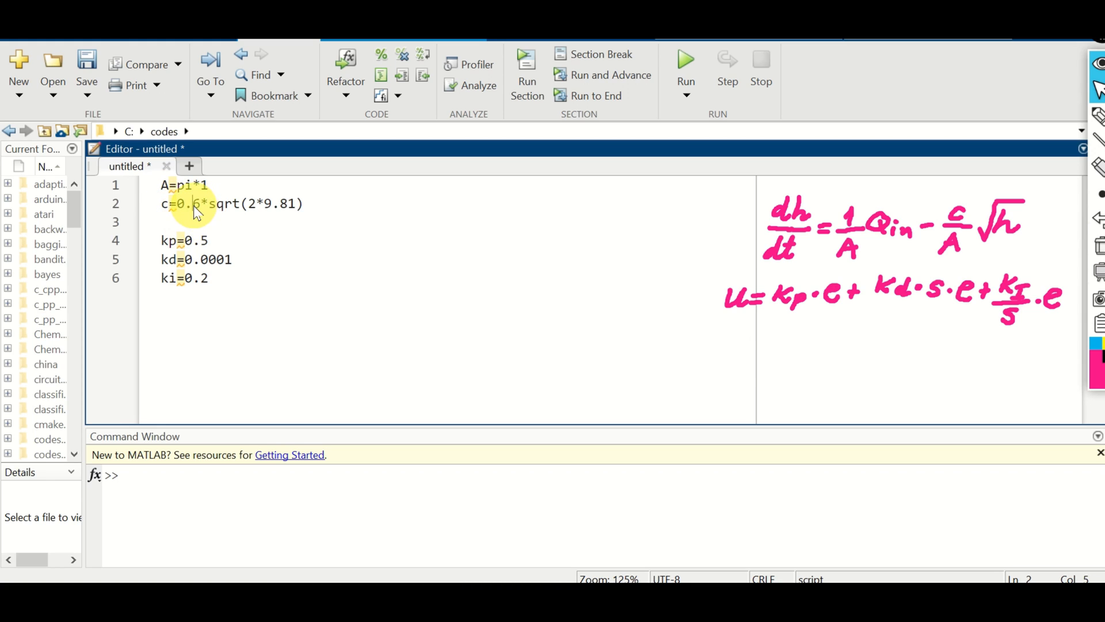
double_click(271, 204)
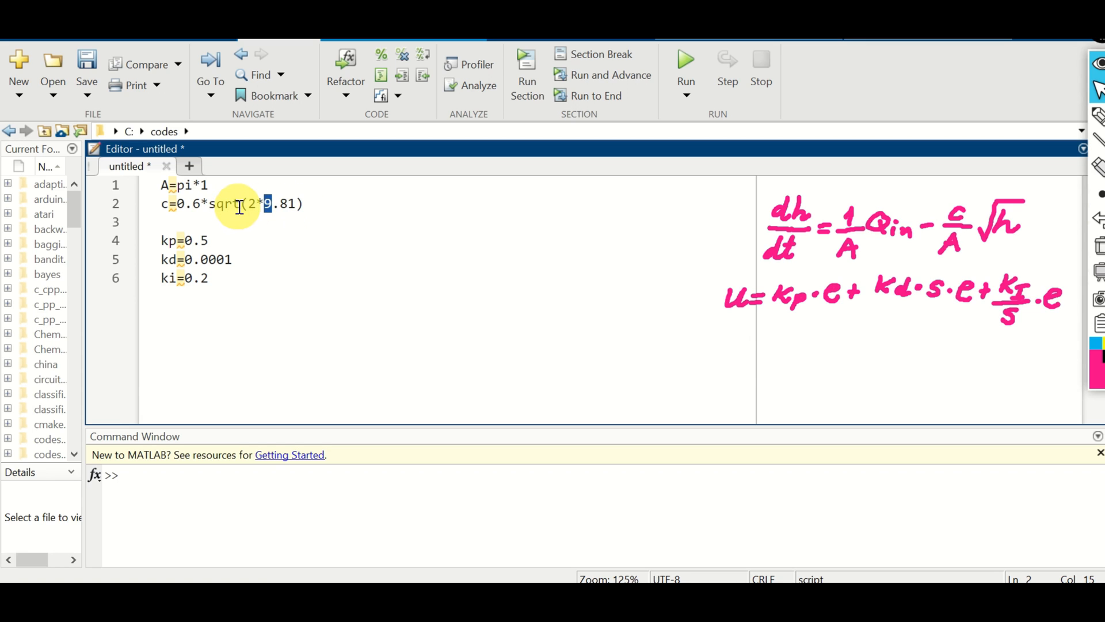
left_click(230, 243)
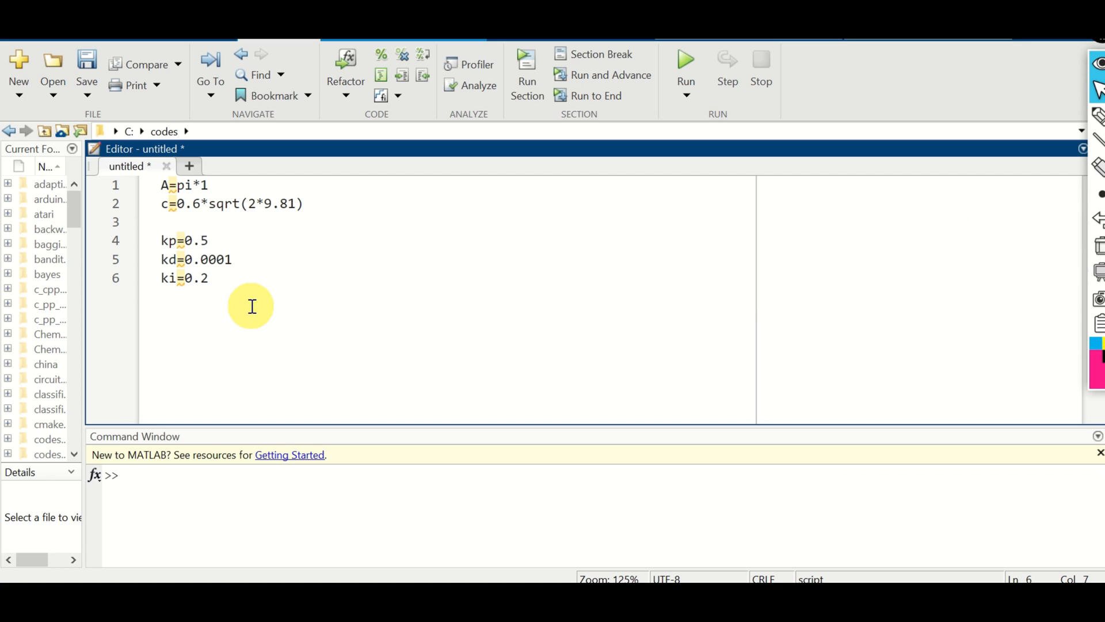
Evaluate all the parameter lines of the script in the Command Window and list the workspace variables with whos.
left_click_drag(251, 301, 98, 169)
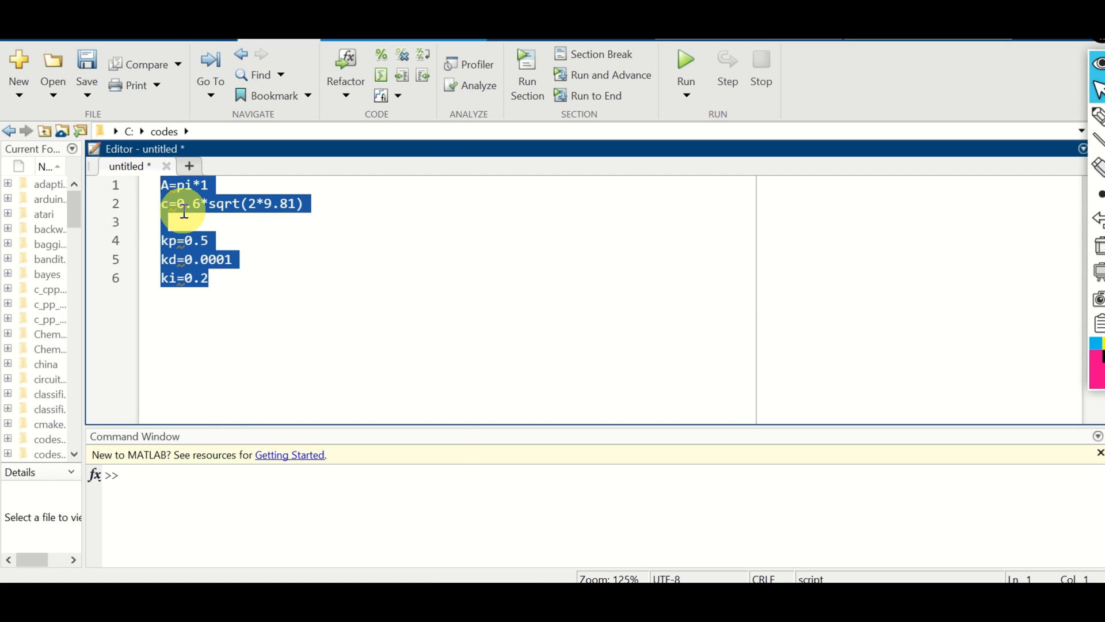
right_click(180, 211)
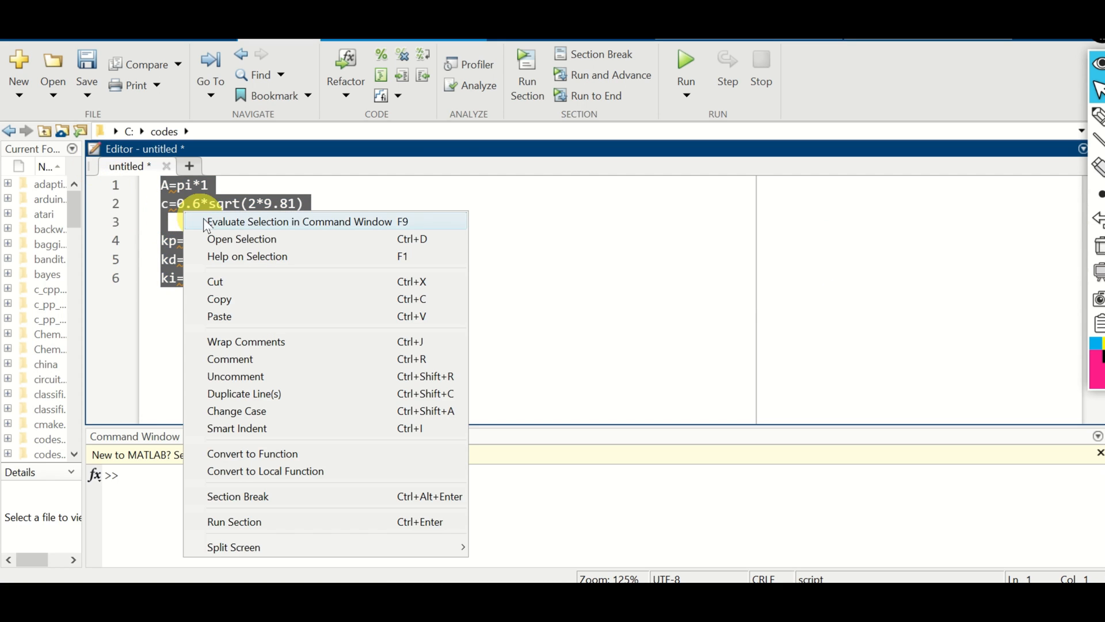
left_click(277, 222)
left_click(213, 547)
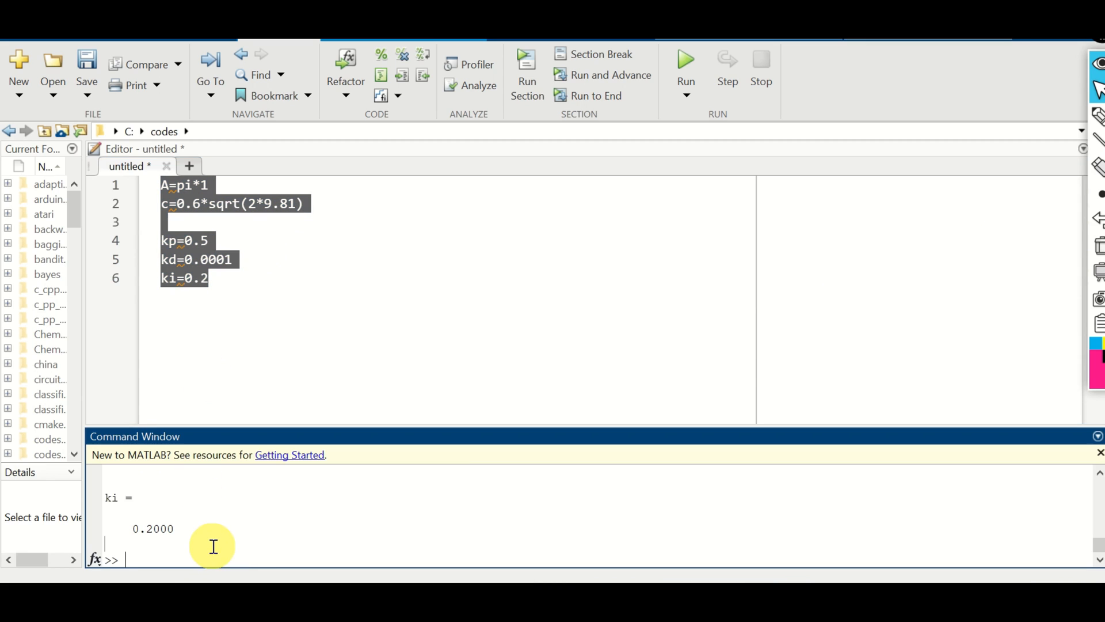
type("whos")
key("Return")
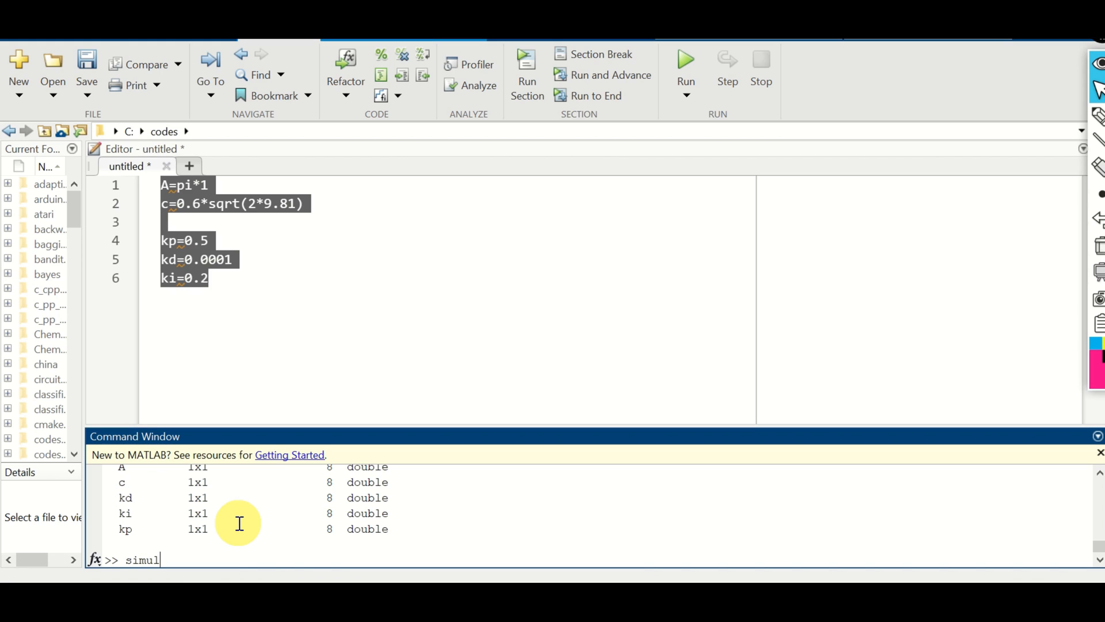
Launch Simulink and create a new blank model.
key("Return")
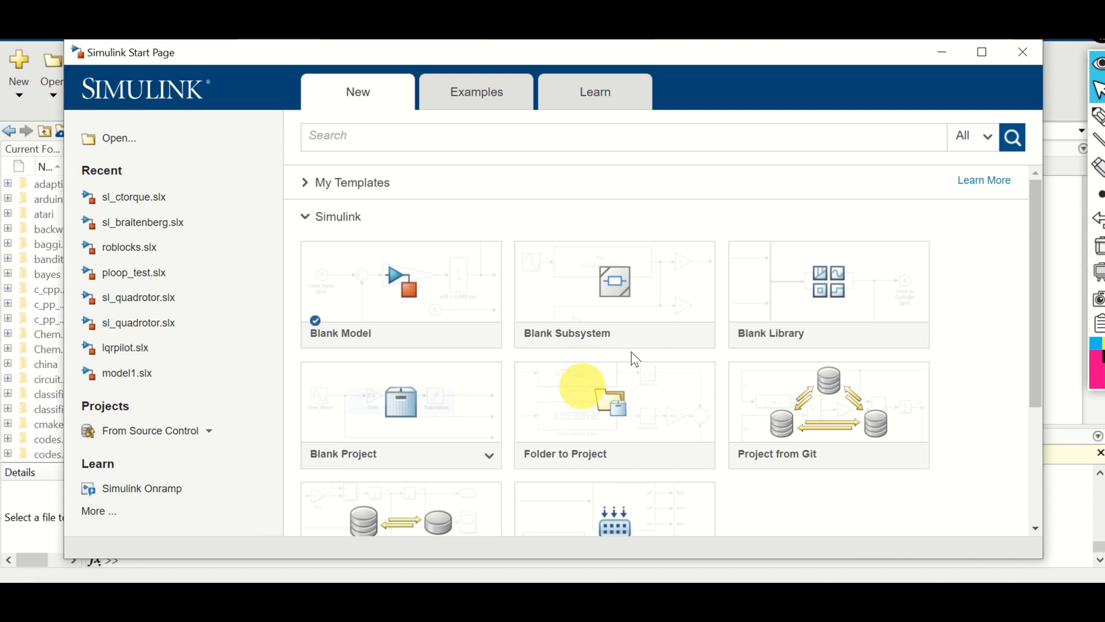
left_click(477, 293)
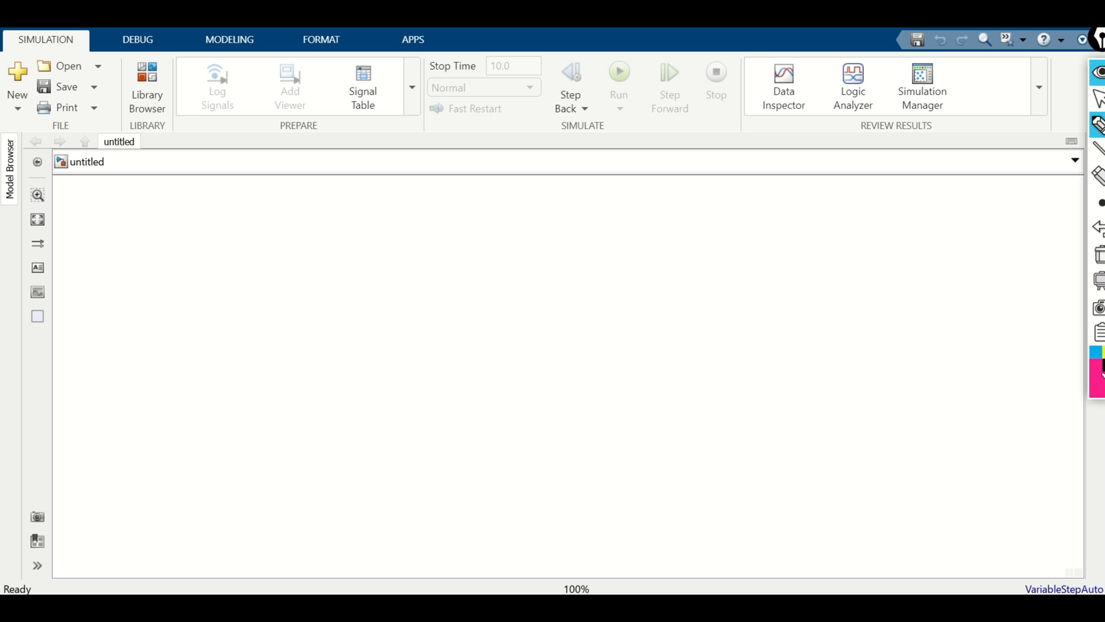
Handwrite the tank equation dh/dt = 1/A·Qin − c/A·√h in blue ink over the empty canvas.
left_click(1096, 353)
mouse_move(753, 196)
left_mouse_down()
mouse_move(739, 197)
mouse_move(774, 199)
mouse_move(754, 227)
left_mouse_up()
left_click_drag(745, 216, 827, 194)
left_click(821, 185)
mouse_move(813, 198)
left_mouse_down()
mouse_move(841, 196)
mouse_move(813, 225)
mouse_move(830, 225)
left_mouse_up()
left_click_drag(817, 218, 829, 218)
left_click(850, 196)
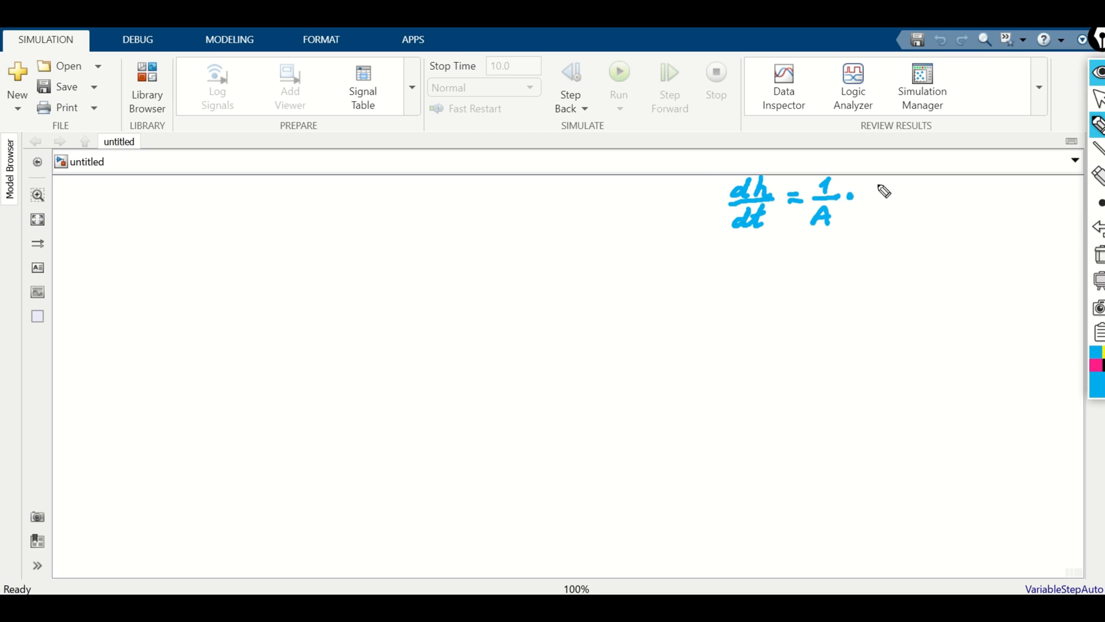
mouse_move(879, 185)
left_mouse_down()
mouse_move(878, 201)
mouse_move(959, 195)
mouse_move(930, 220)
mouse_move(947, 224)
mouse_move(1014, 179)
mouse_move(1004, 213)
left_mouse_up()
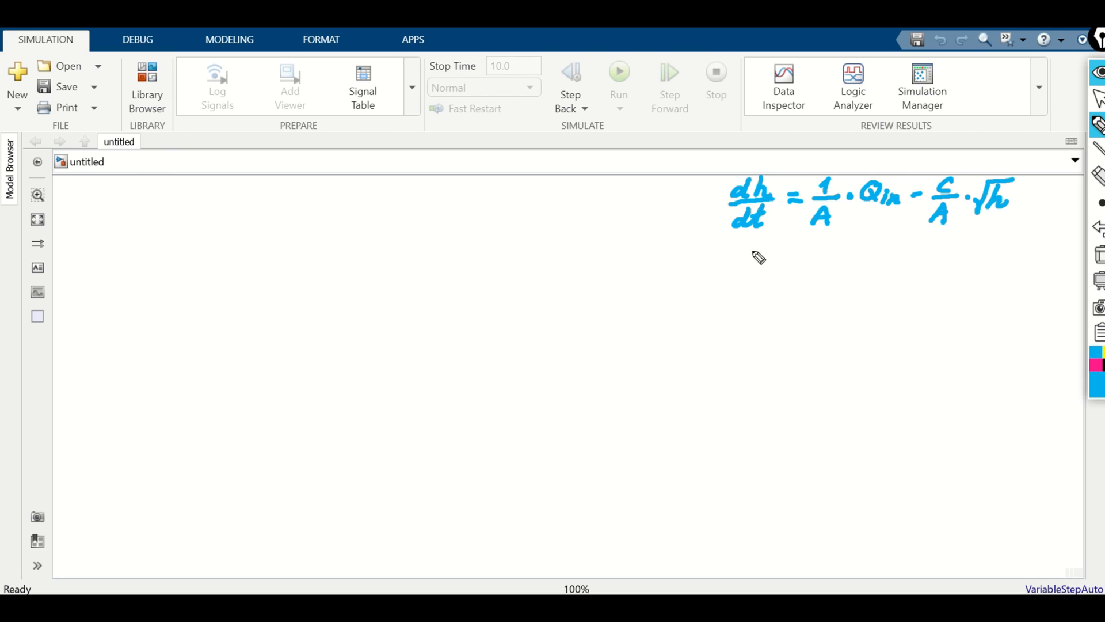
Handwrite the integral form h = ∫(1/A·Qin − c/A·√h)dt below the first equation and return to the normal pointer.
mouse_move(743, 246)
left_mouse_down()
mouse_move(754, 279)
mouse_move(796, 252)
mouse_move(785, 295)
left_mouse_up()
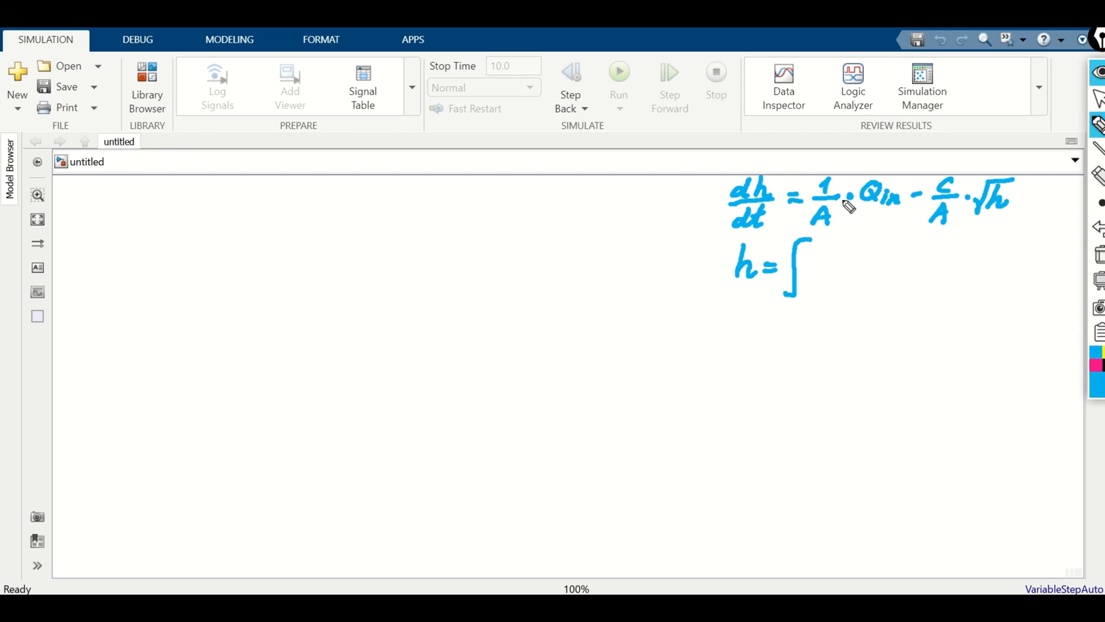
left_click_drag(811, 241, 808, 280)
left_click_drag(831, 244, 846, 281)
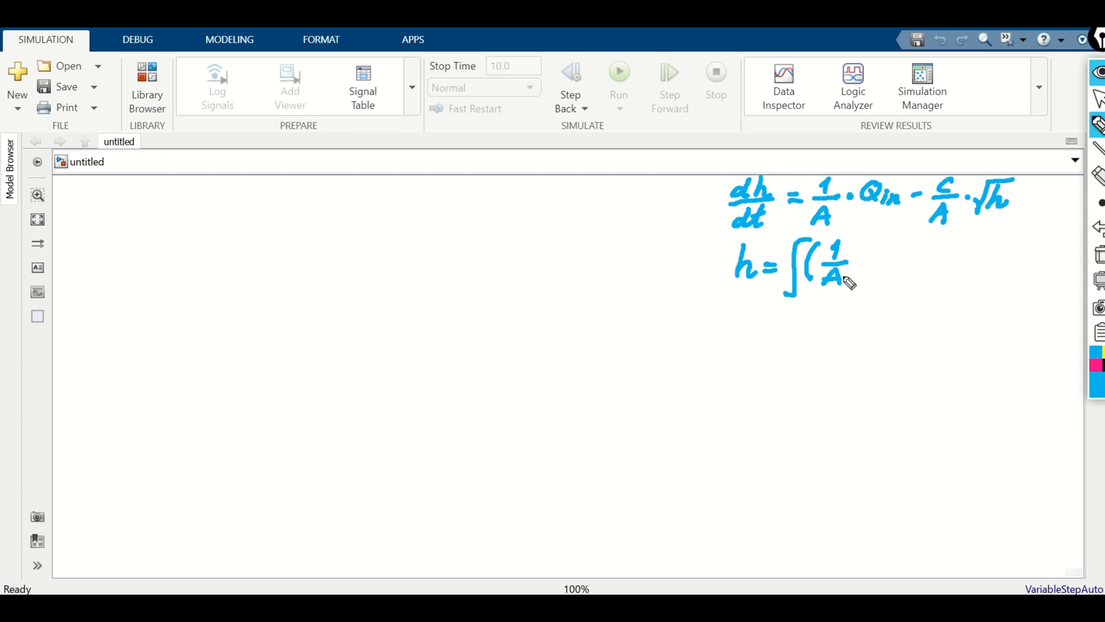
left_click(858, 259)
mouse_move(884, 250)
left_mouse_down()
mouse_move(883, 264)
mouse_move(962, 260)
left_mouse_up()
mouse_move(941, 269)
left_mouse_down()
mouse_move(968, 265)
mouse_move(940, 284)
mouse_move(958, 283)
mouse_move(1011, 236)
mouse_move(994, 271)
mouse_move(1006, 272)
left_mouse_up()
mouse_move(1019, 231)
left_mouse_down()
mouse_move(1011, 278)
mouse_move(1068, 268)
mouse_move(1069, 251)
left_mouse_up()
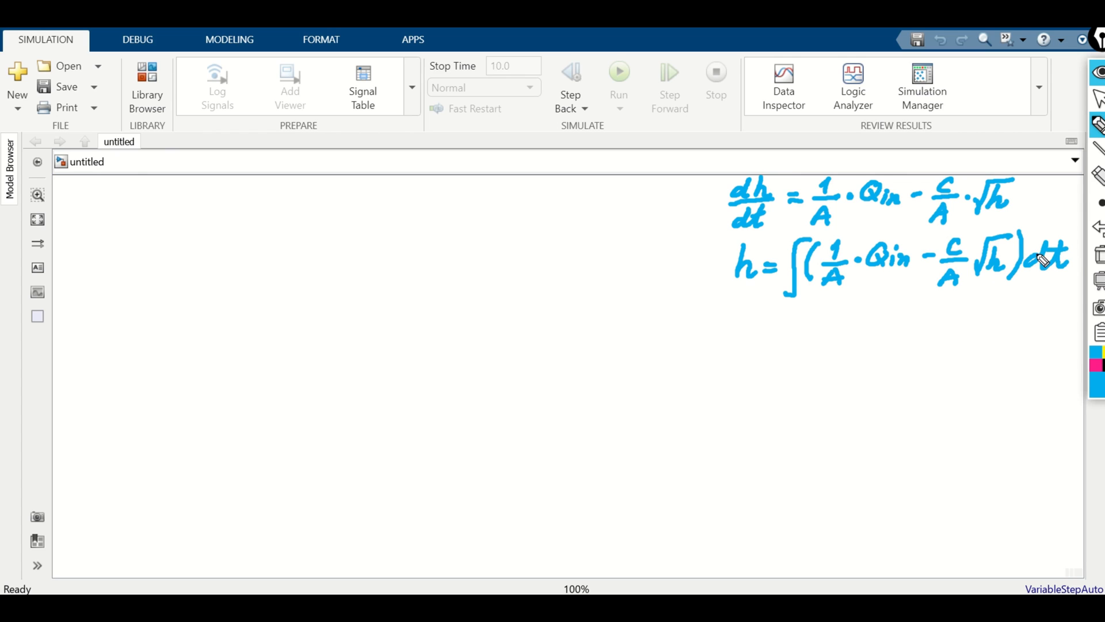
left_click(1098, 74)
left_click(1098, 78)
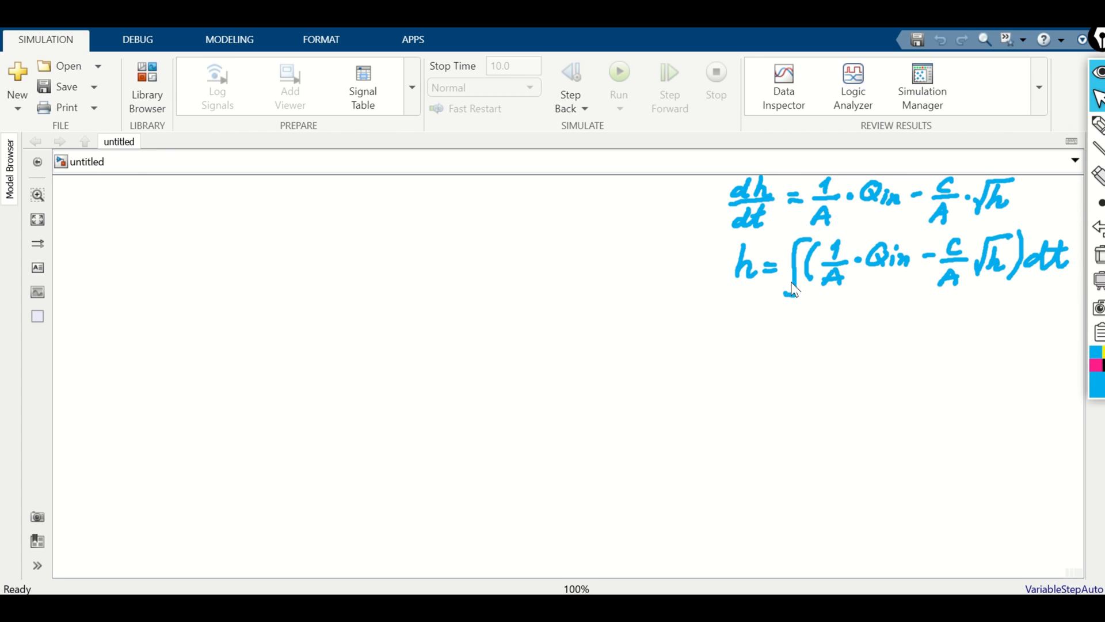
left_click(812, 276)
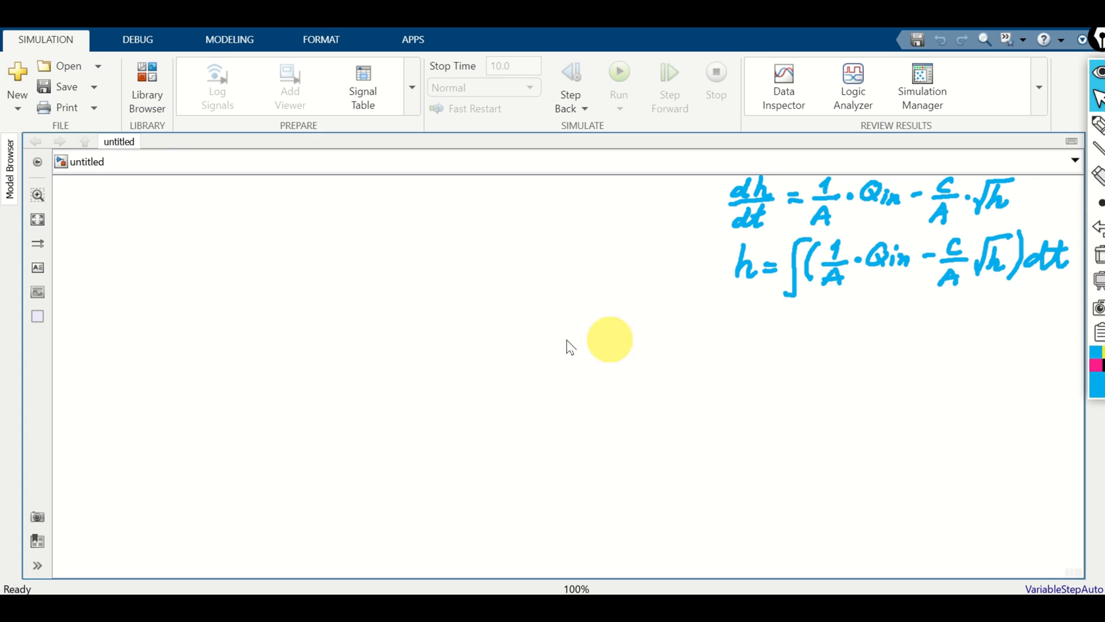
Add an Integrator block to the model and enlarge it near the middle of the canvas.
double_click(437, 300)
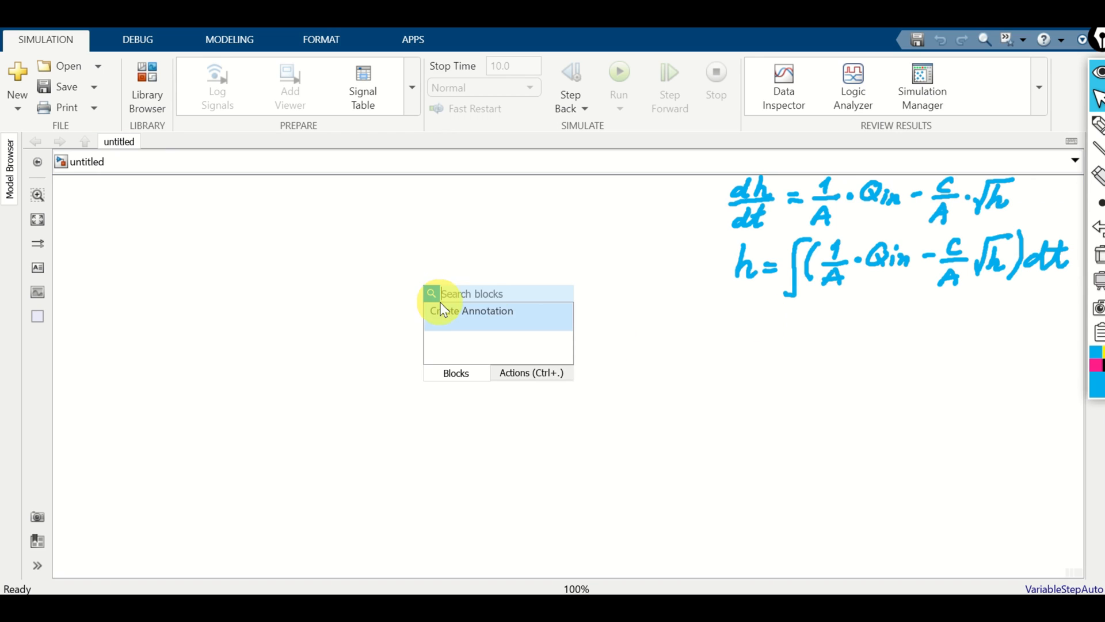
type("integ")
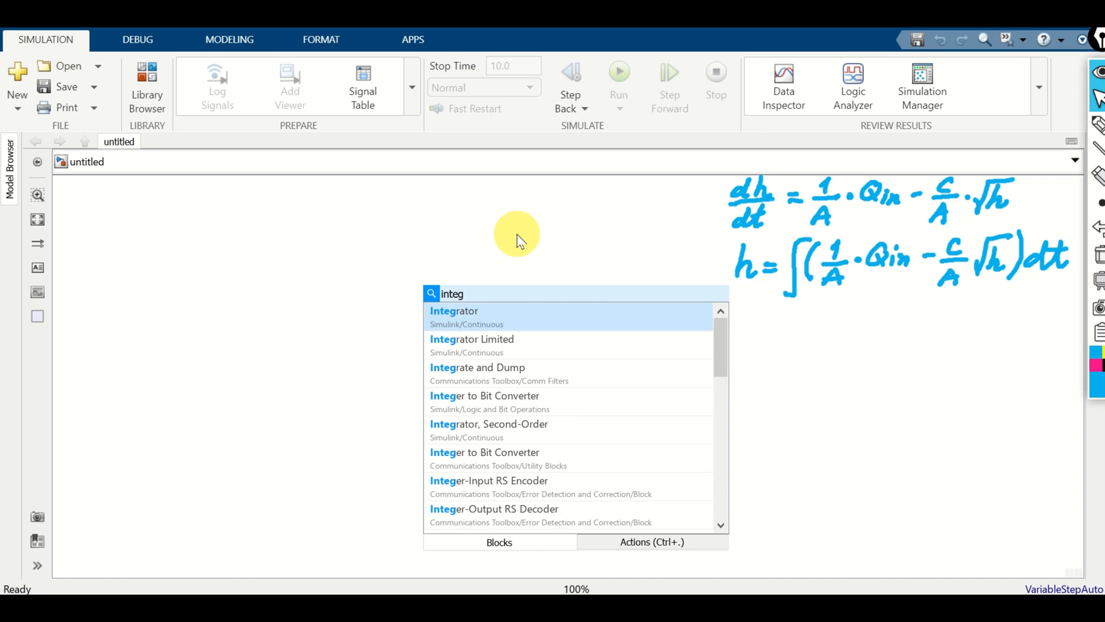
left_click(518, 314)
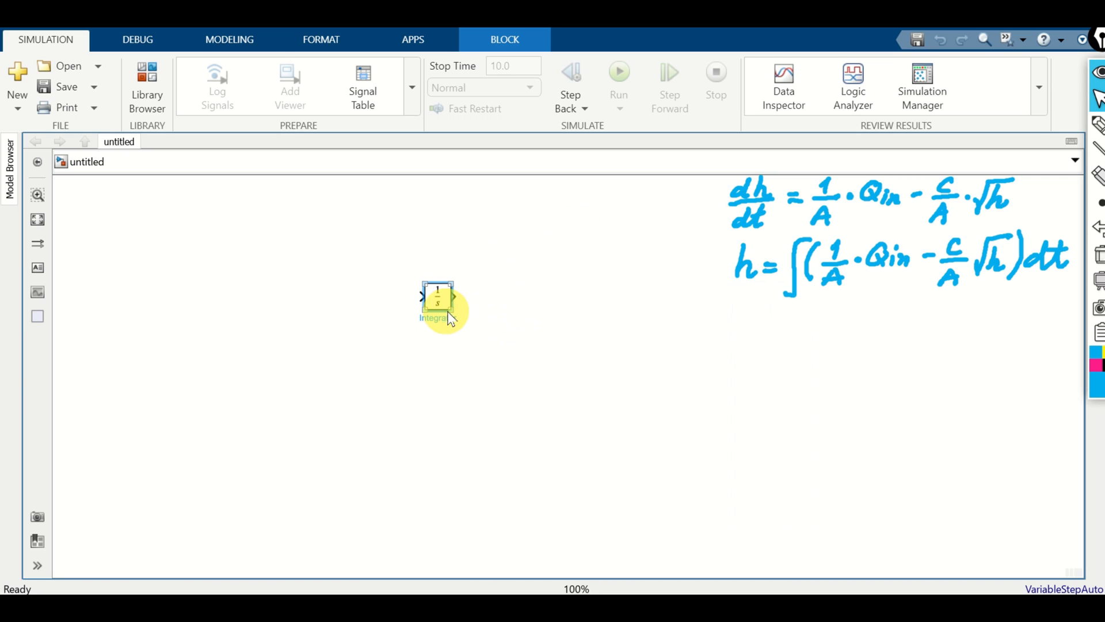
left_click_drag(454, 311, 495, 301)
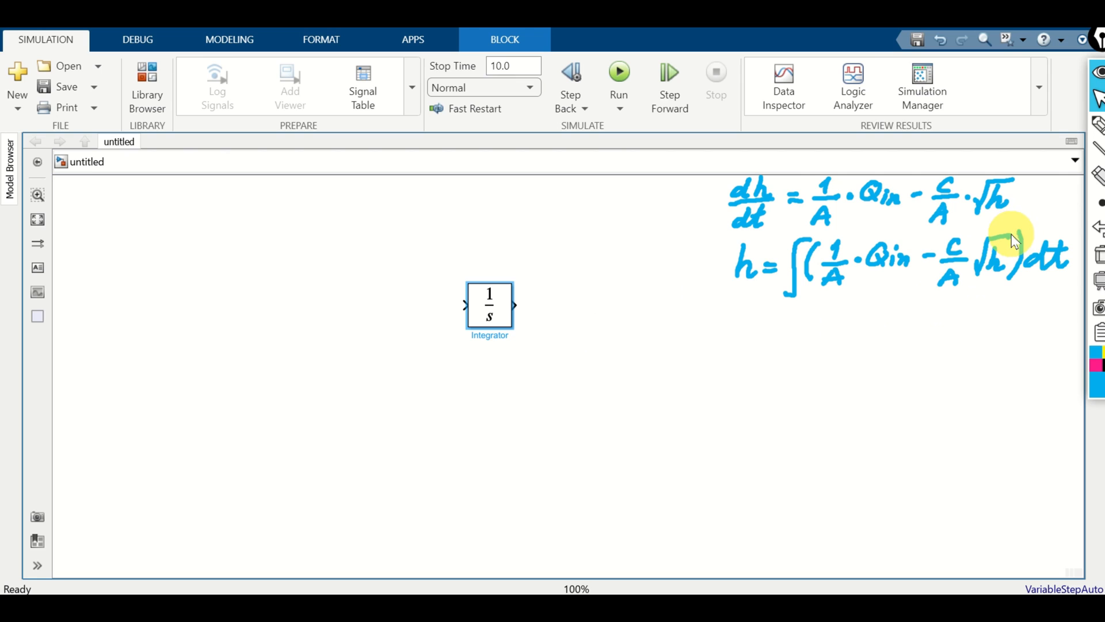
Add a Square Root block, rotate it 180° so its input faces right, and place it directly below the Integrator.
double_click(558, 403)
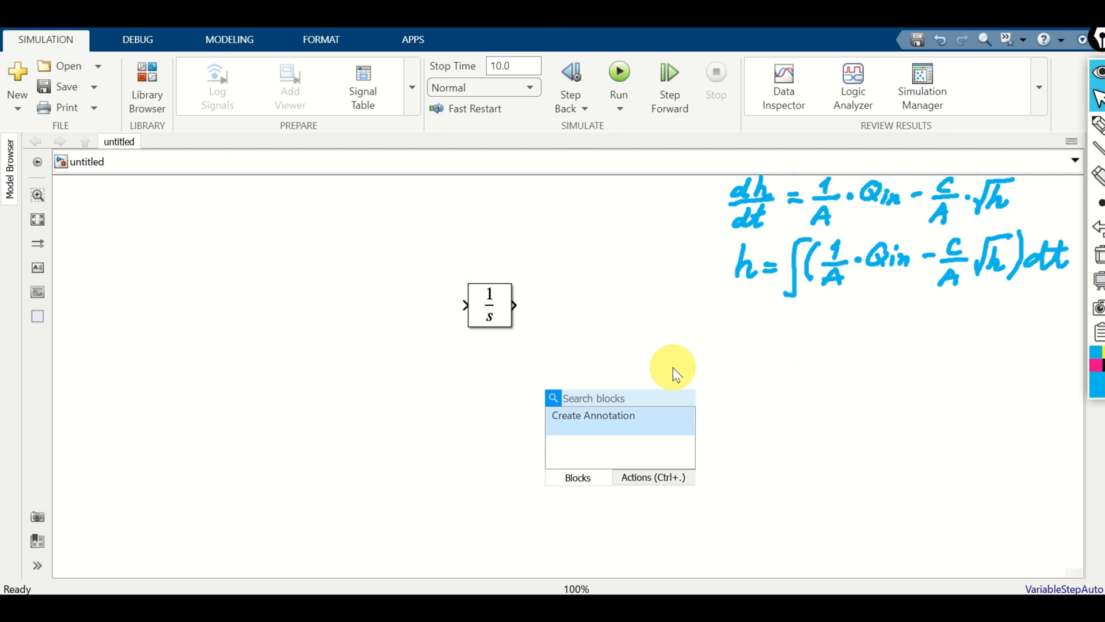
type("root")
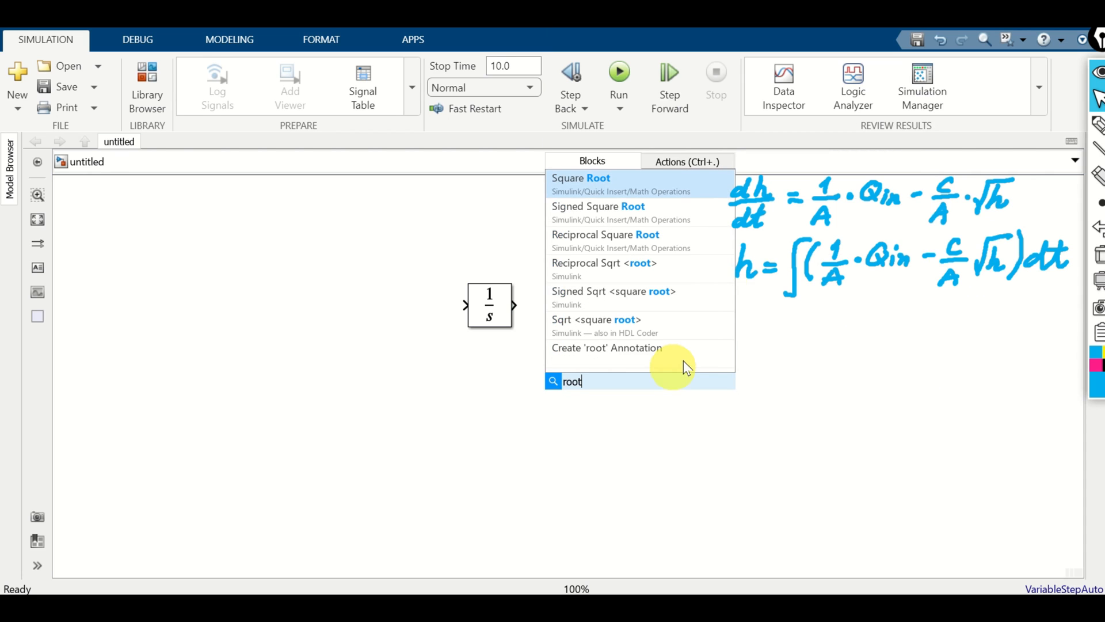
left_click(624, 187)
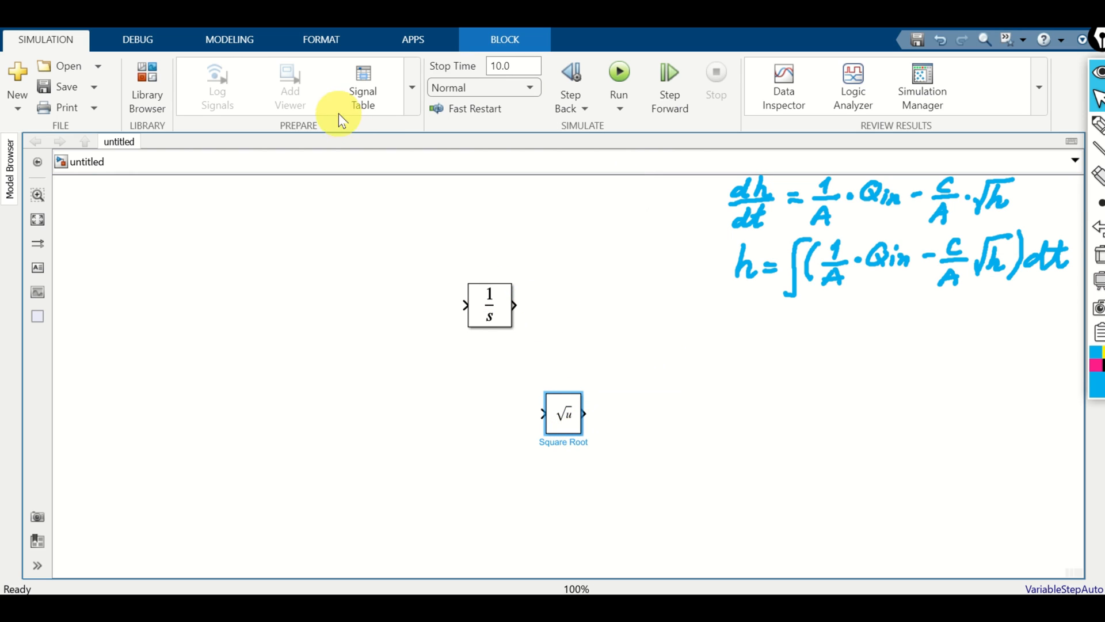
left_click(330, 41)
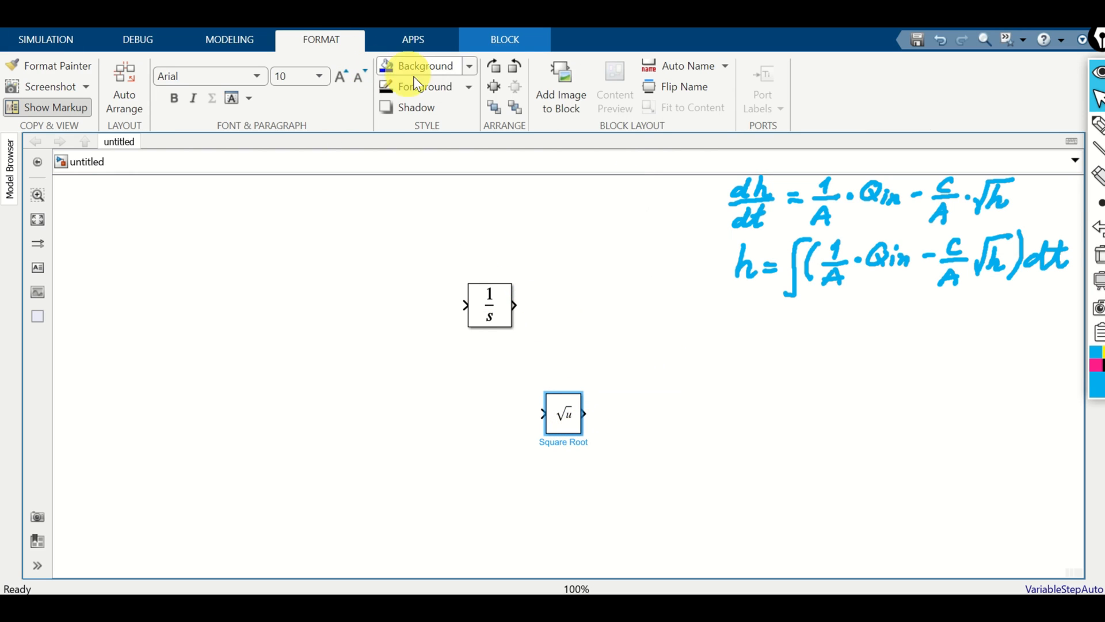
left_click(513, 69)
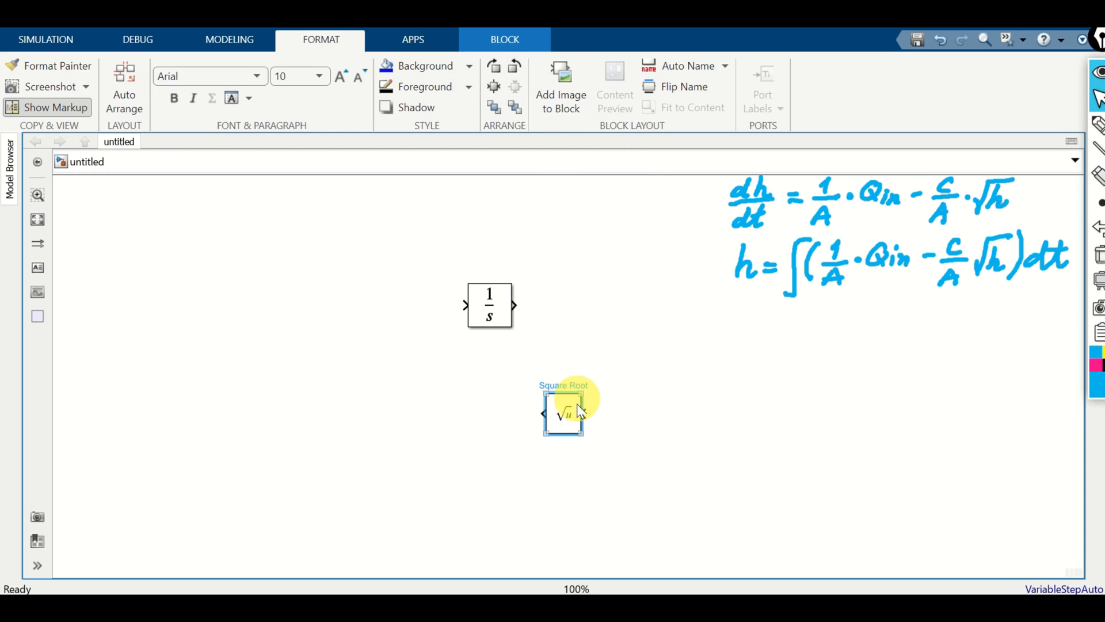
left_click_drag(577, 407, 509, 426)
Connect the Integrator output to the Square Root input and route the line's vertical segment farther right of both blocks.
left_click(509, 303)
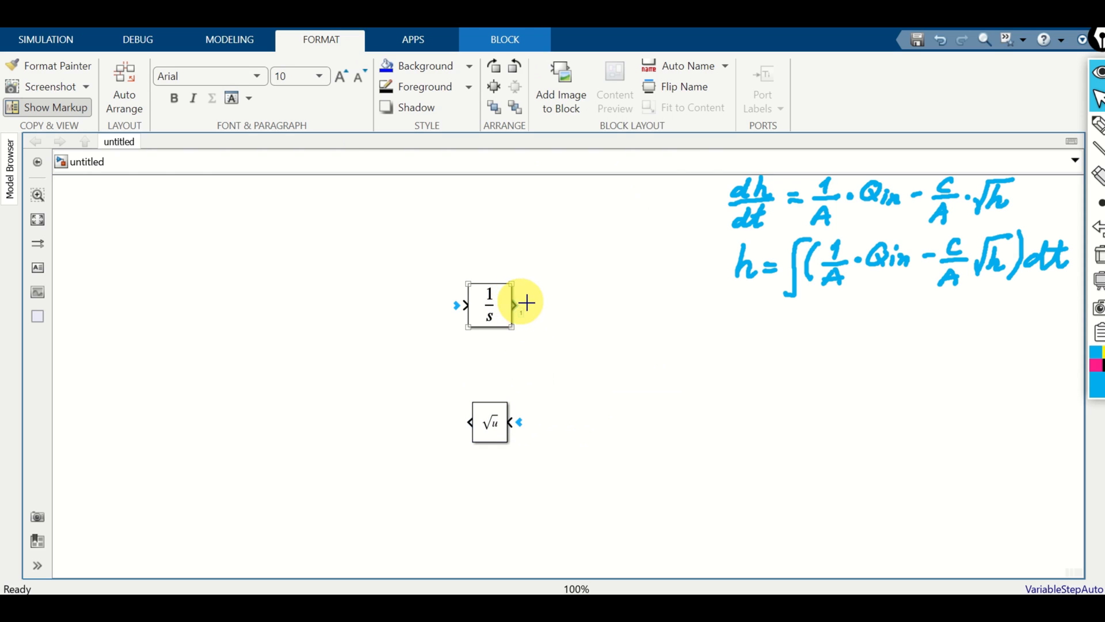
mouse_move(526, 302)
left_mouse_down()
mouse_move(590, 328)
mouse_move(577, 416)
mouse_move(518, 419)
left_mouse_up()
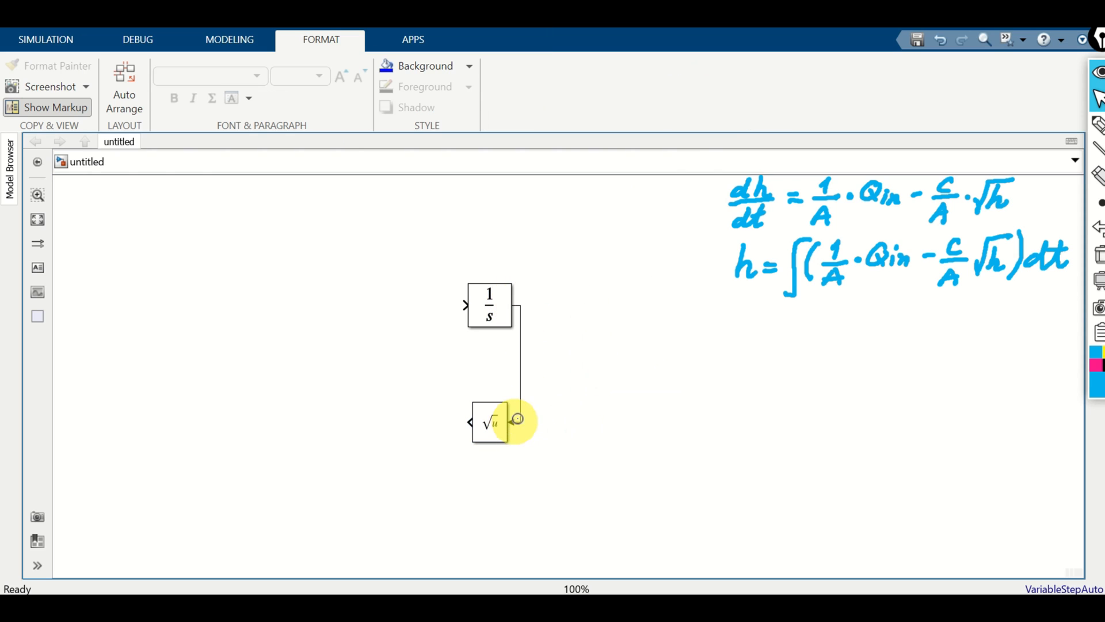
left_click_drag(520, 369, 620, 371)
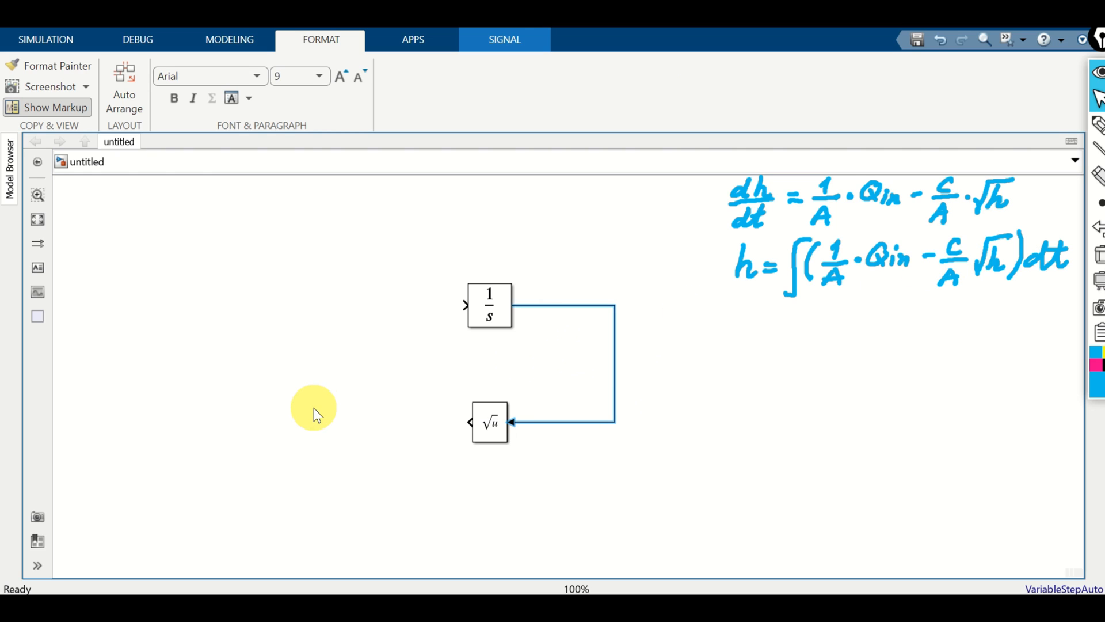
Place an enlarged Gain block, rotated 180°, to the left of the Square Root block and connect that block's output to it.
double_click(314, 408)
type("gain")
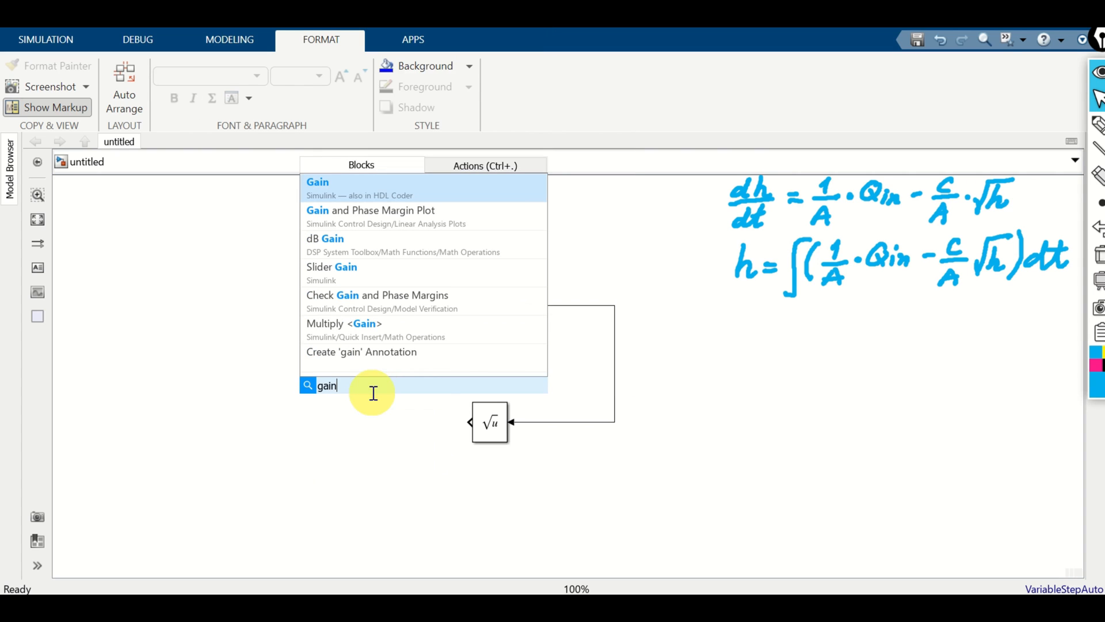
left_click(370, 182)
left_click(311, 402)
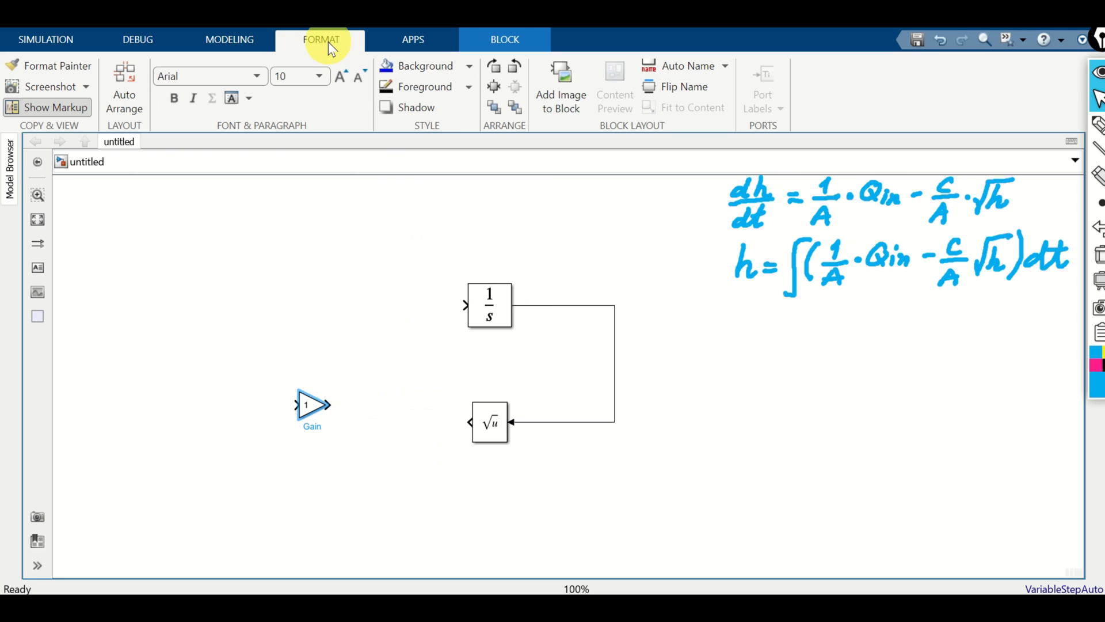
left_click(515, 71)
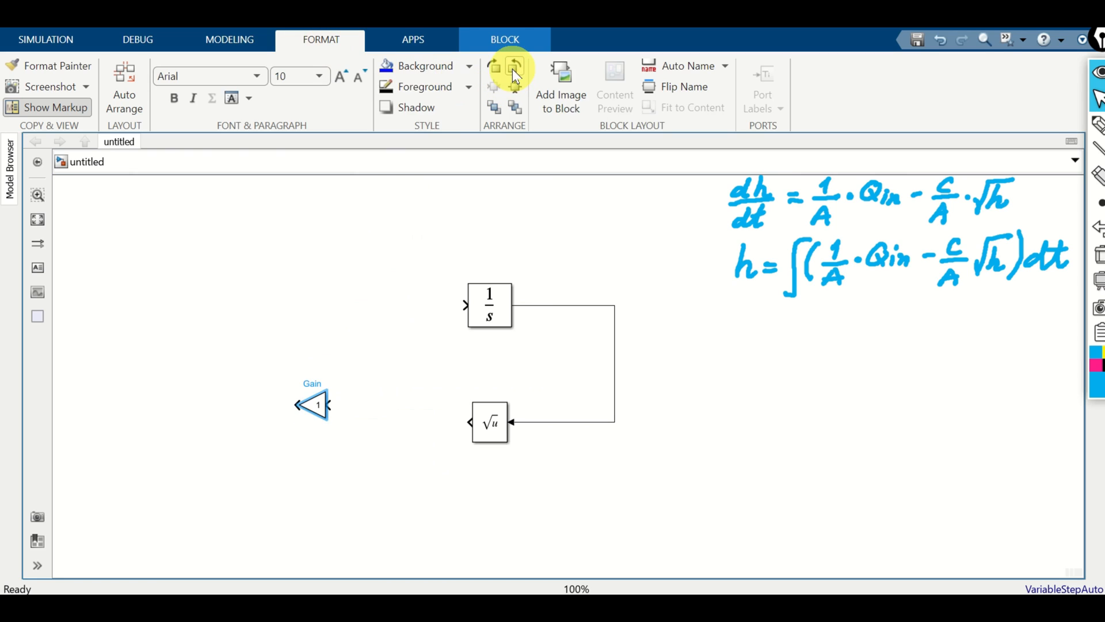
mouse_move(326, 416)
left_mouse_down()
mouse_move(342, 435)
mouse_move(332, 402)
mouse_move(328, 421)
left_mouse_up()
left_click(342, 417)
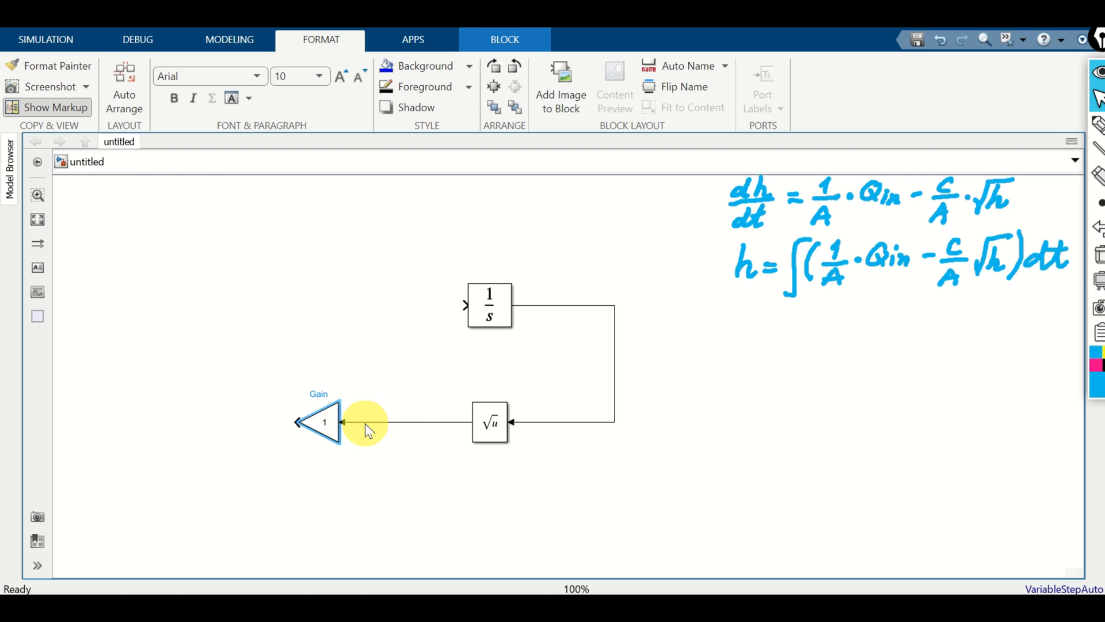
Set the gain of the Gain block beside the Square Root block to c/A.
double_click(337, 420)
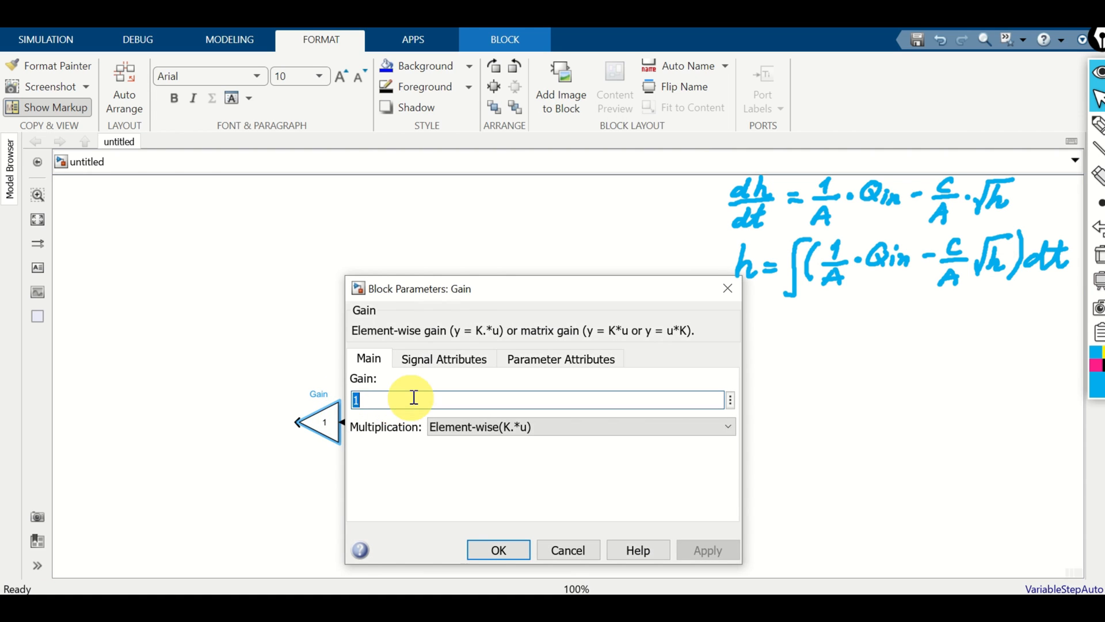
type("c/A")
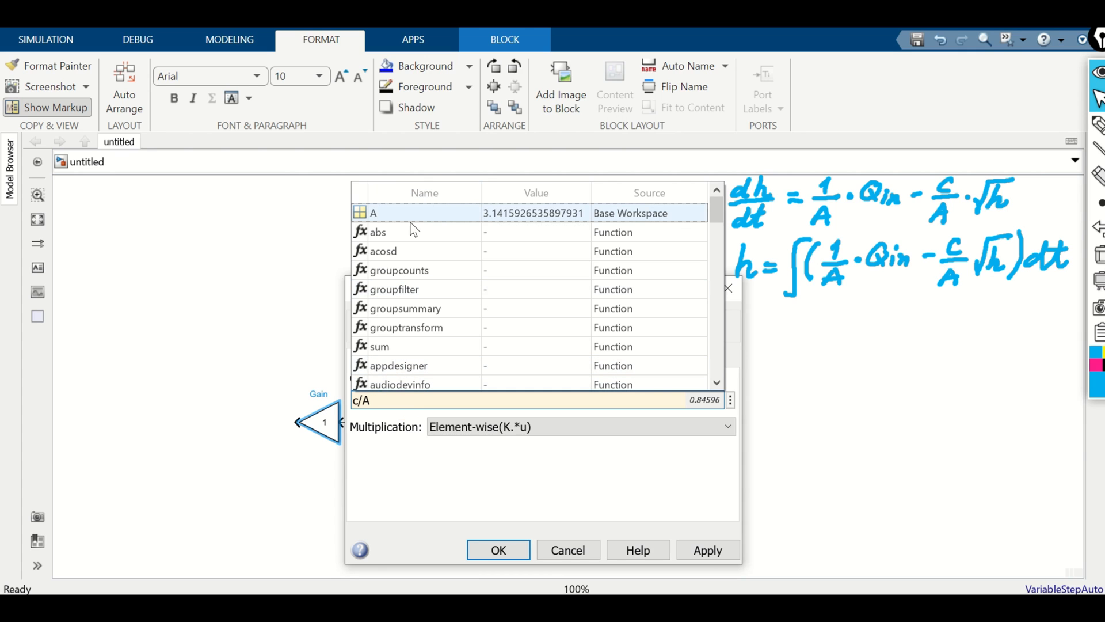
left_click(505, 549)
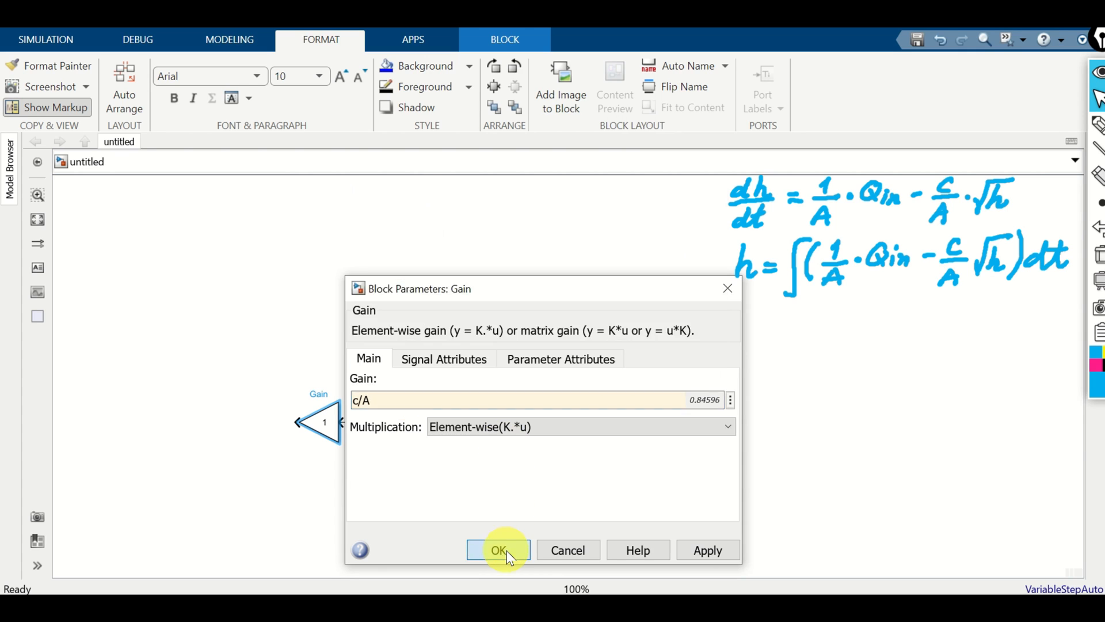
left_click(505, 549)
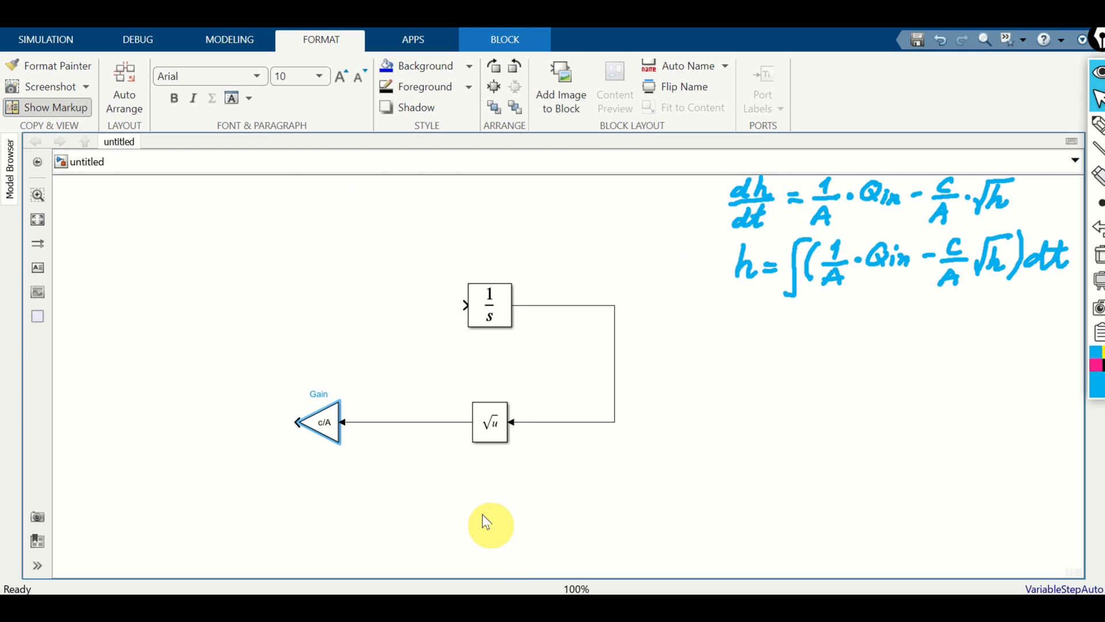
left_click(337, 421)
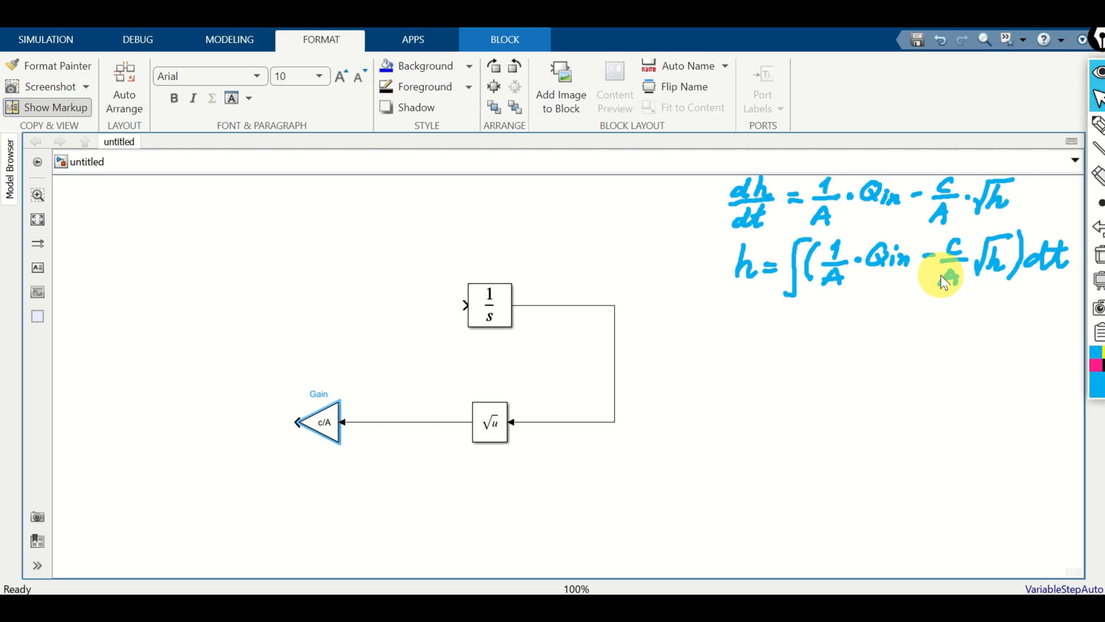
Add a Sum block above and to the left of the c/A Gain block and set its list of signs to |+-.
double_click(190, 305)
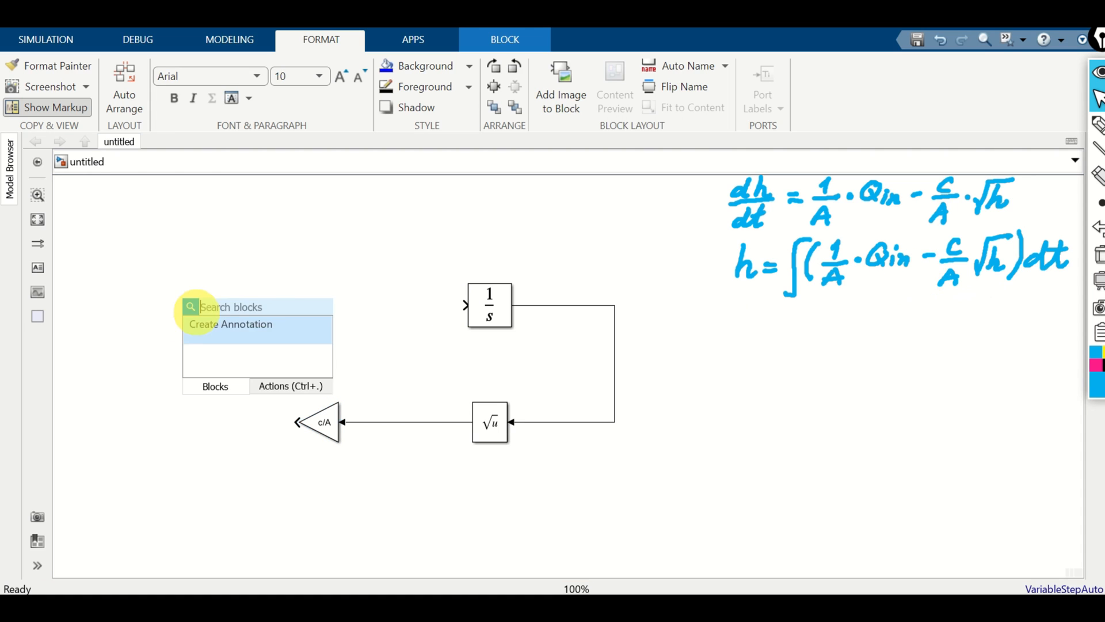
type("sum")
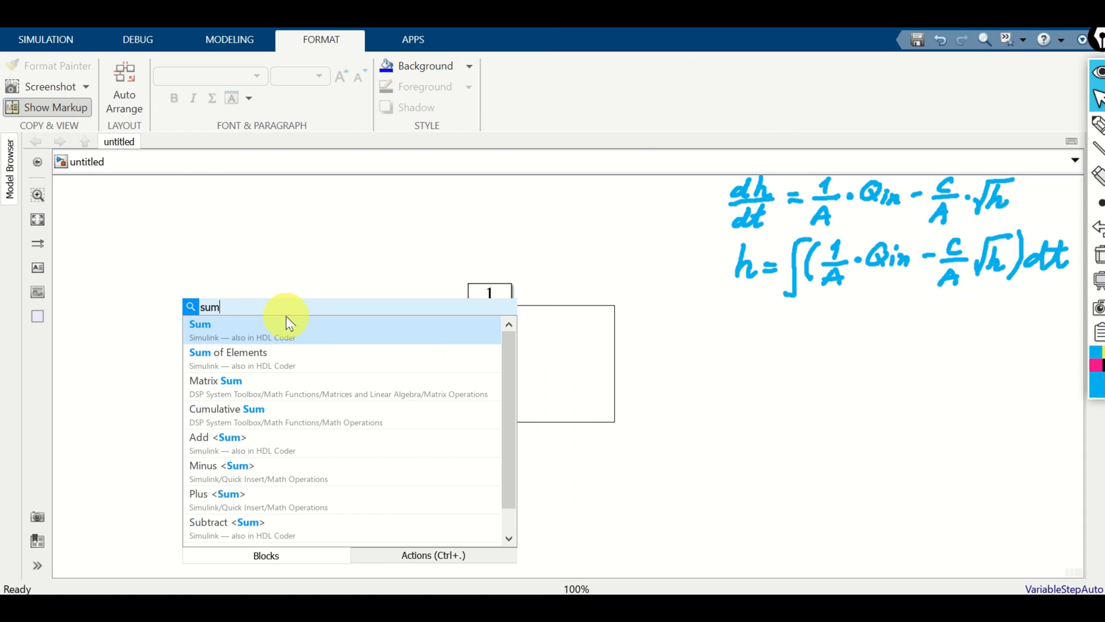
left_click(247, 328)
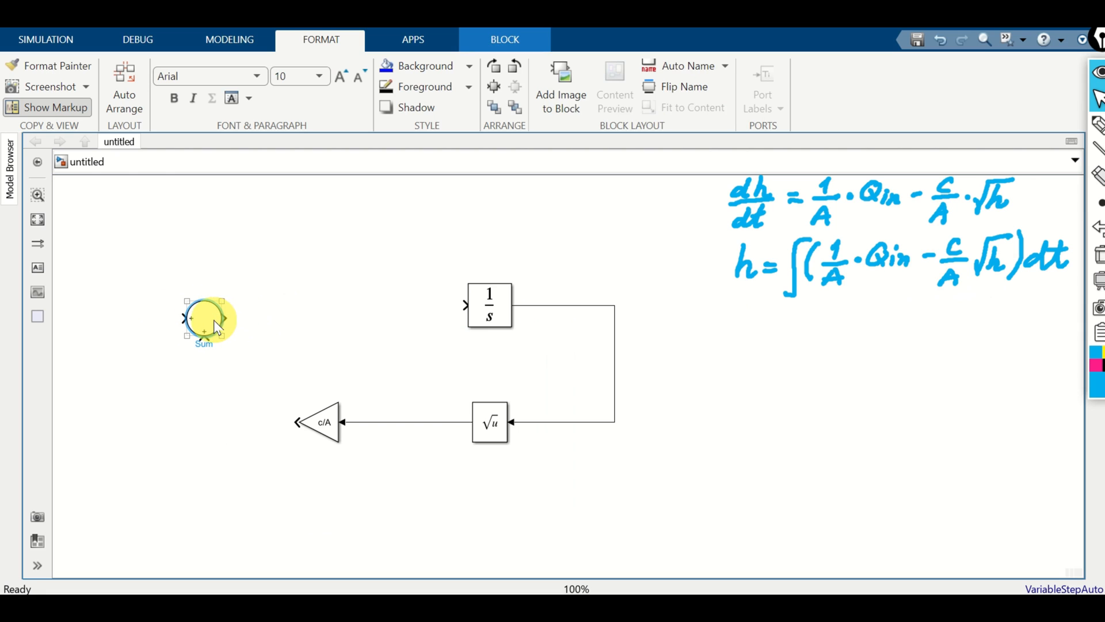
double_click(216, 327)
double_click(281, 328)
left_click(303, 330)
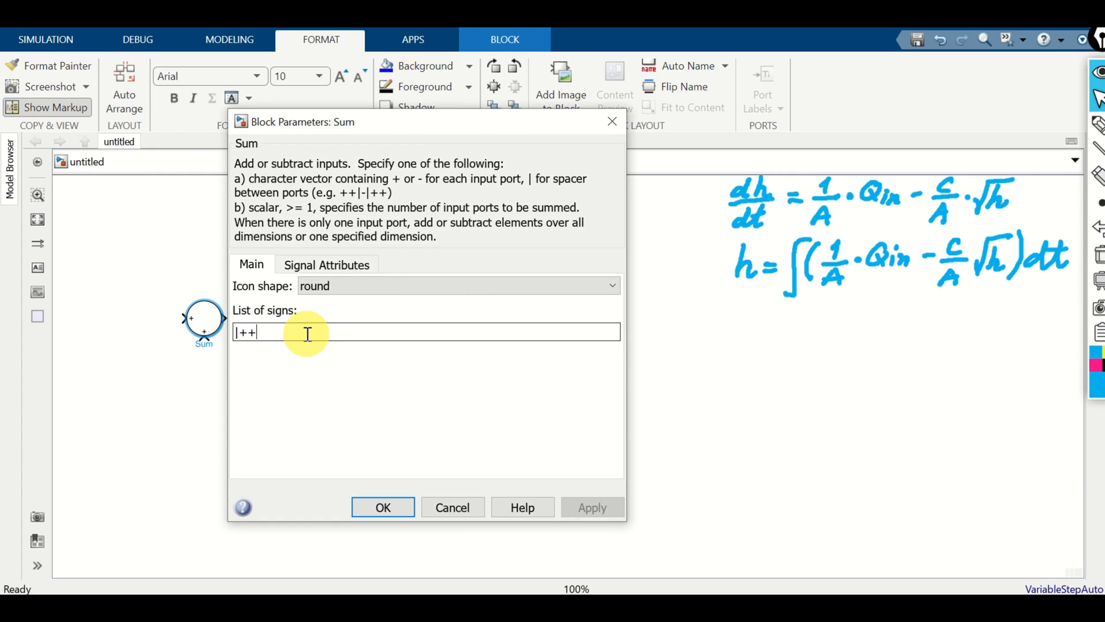
key("BackSpace")
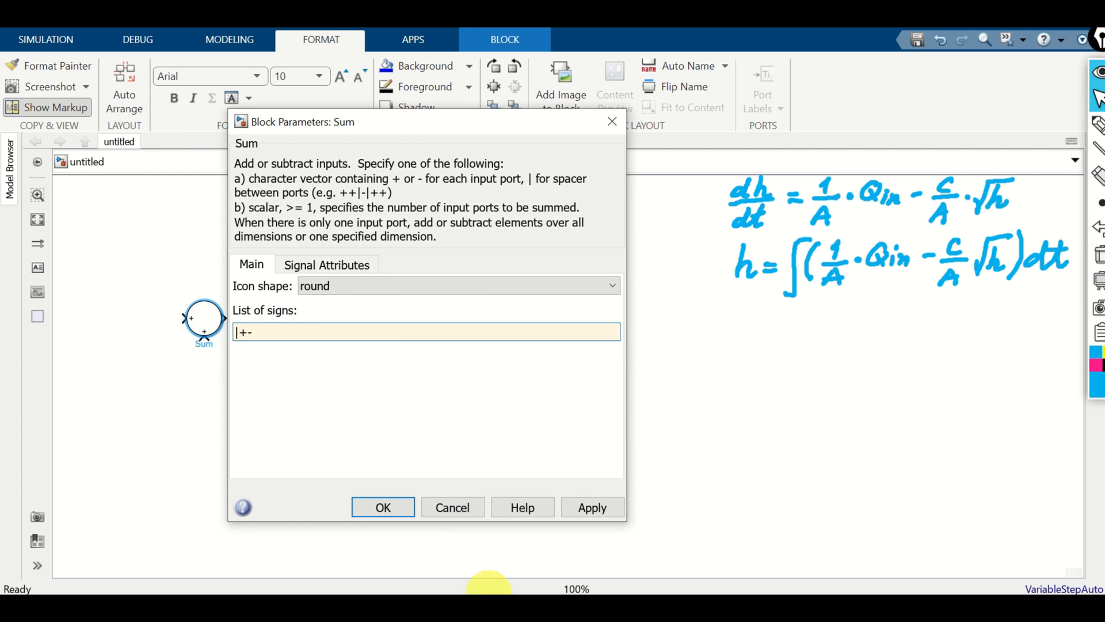
left_click(384, 507)
Connect the c/A Gain block's output to the negative input of the Sum block.
left_click(300, 429)
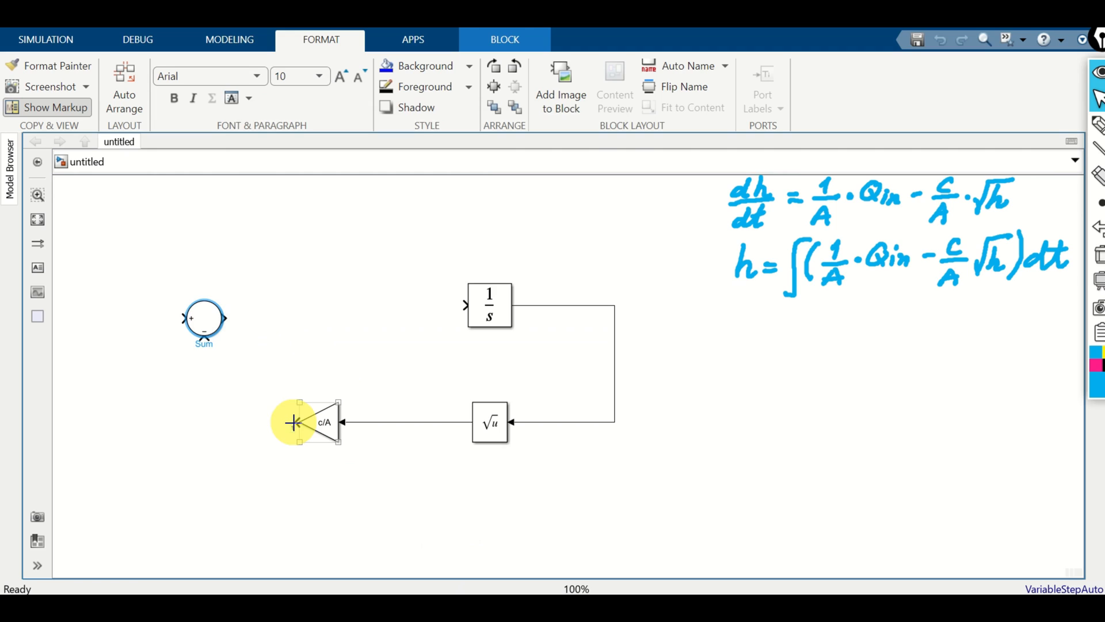
mouse_move(295, 421)
left_mouse_down()
mouse_move(247, 414)
mouse_move(207, 383)
mouse_move(206, 339)
left_mouse_up()
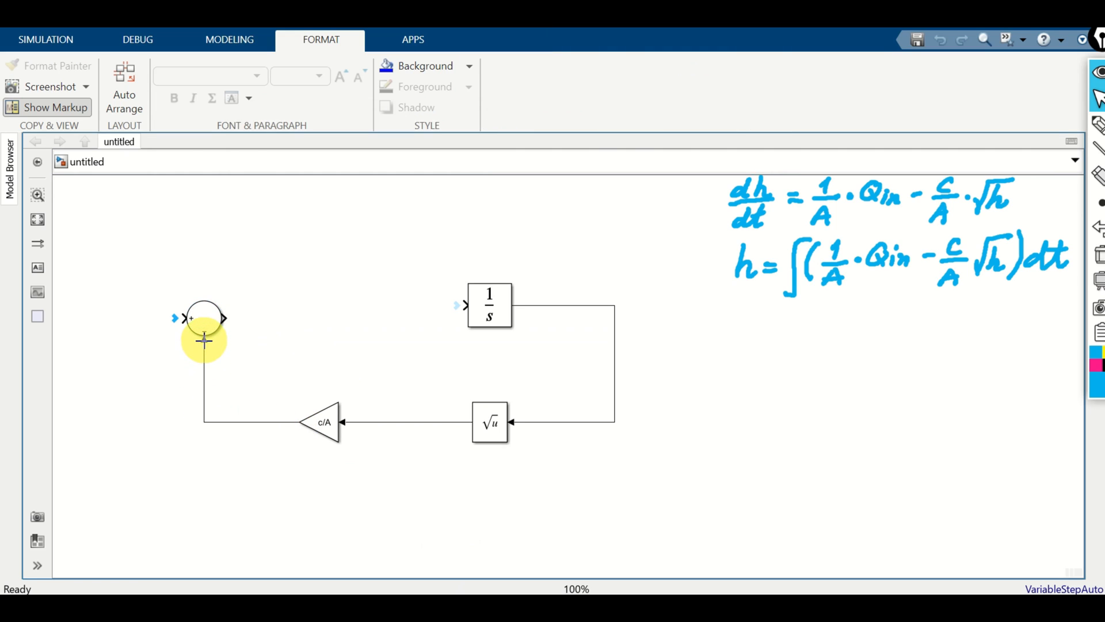
left_click(208, 333)
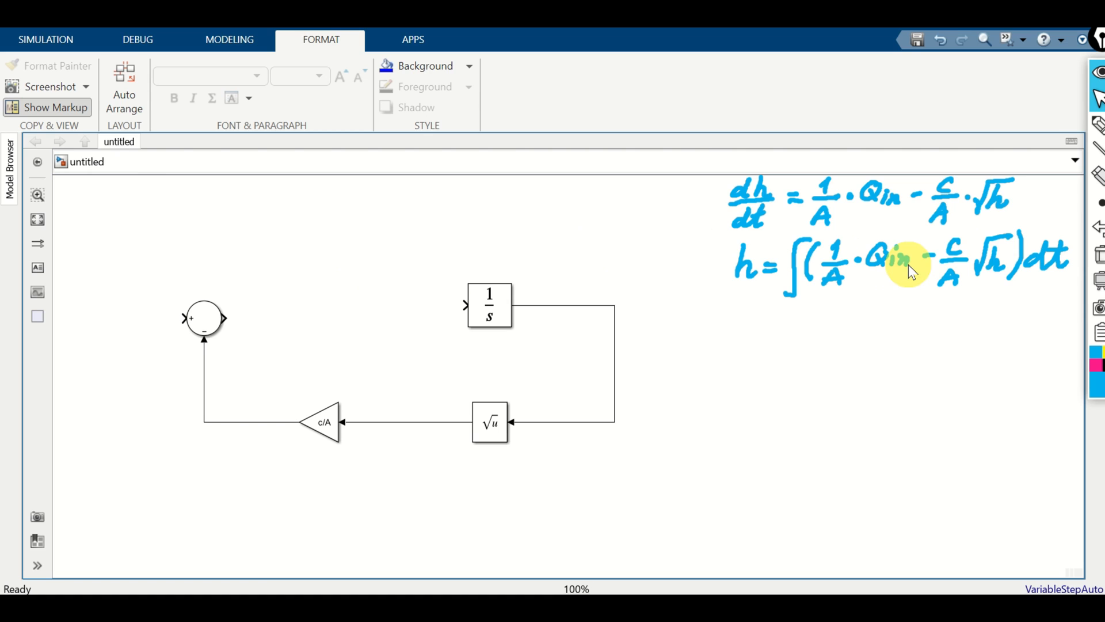
Add a Constant block to the left of the Sum block, enlarge it in line with the Sum's positive input, and set its value to 2.
double_click(92, 328)
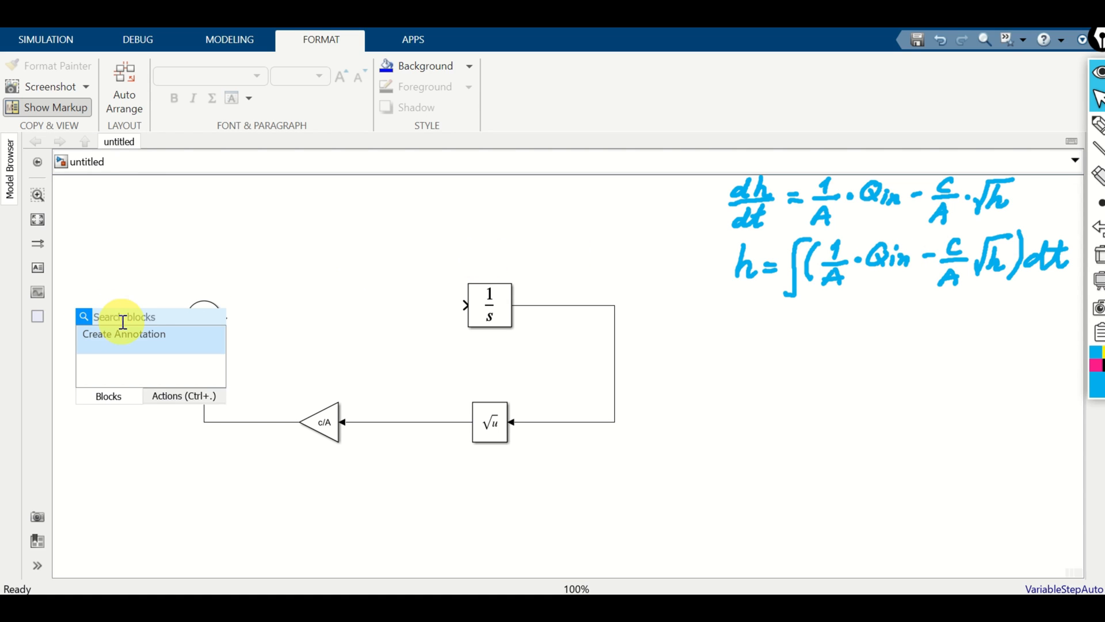
type("con")
left_click(135, 346)
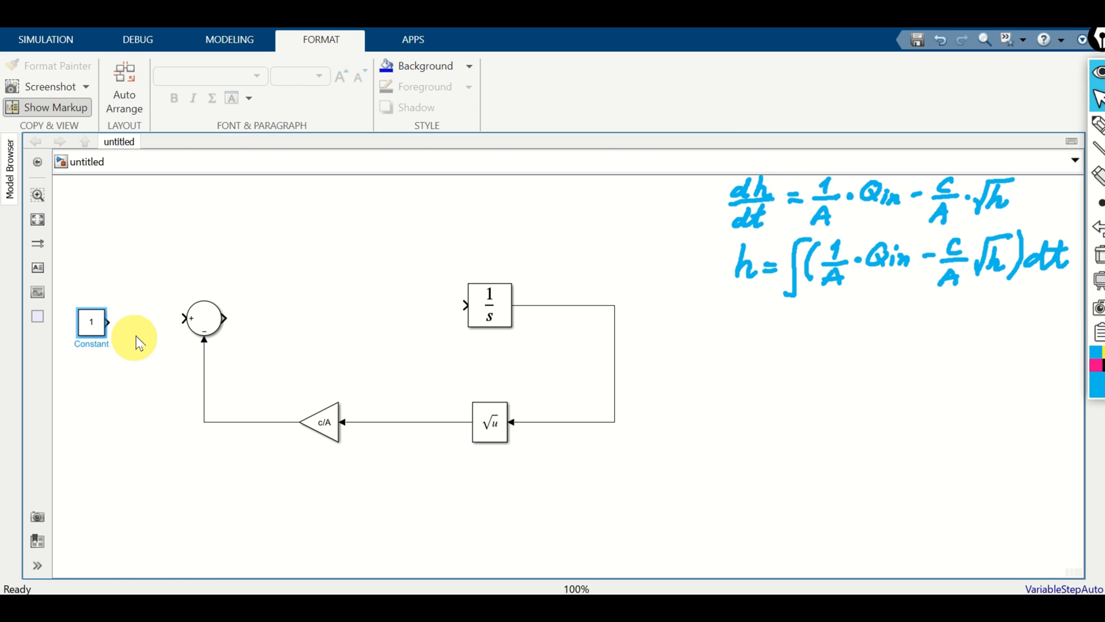
left_click(98, 322)
mouse_move(105, 337)
left_mouse_down()
mouse_move(114, 346)
mouse_move(99, 326)
left_mouse_up()
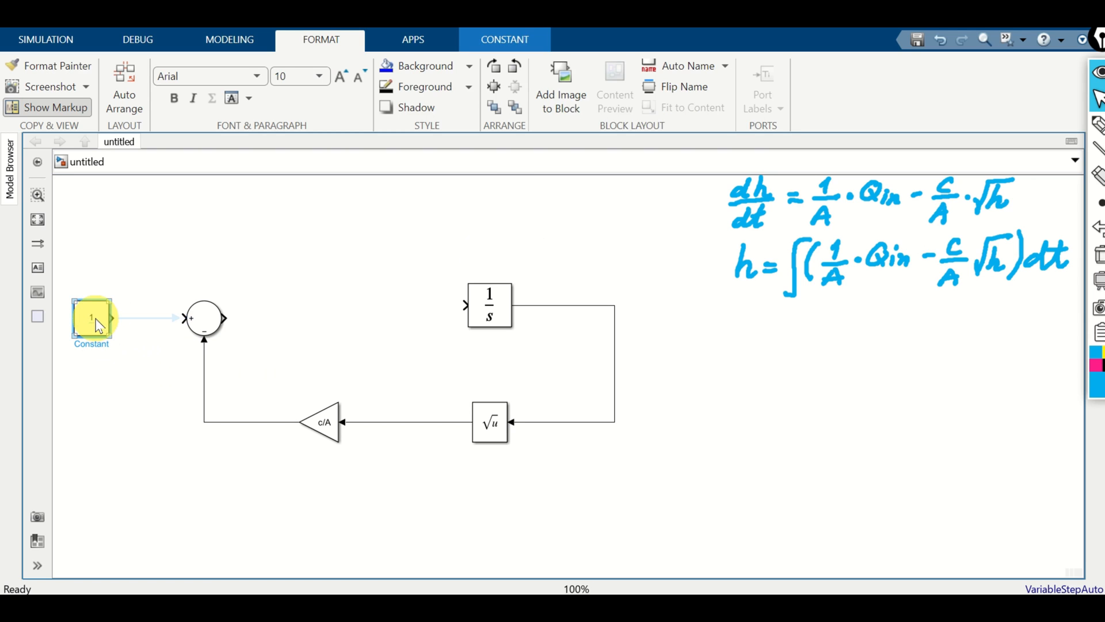
double_click(99, 325)
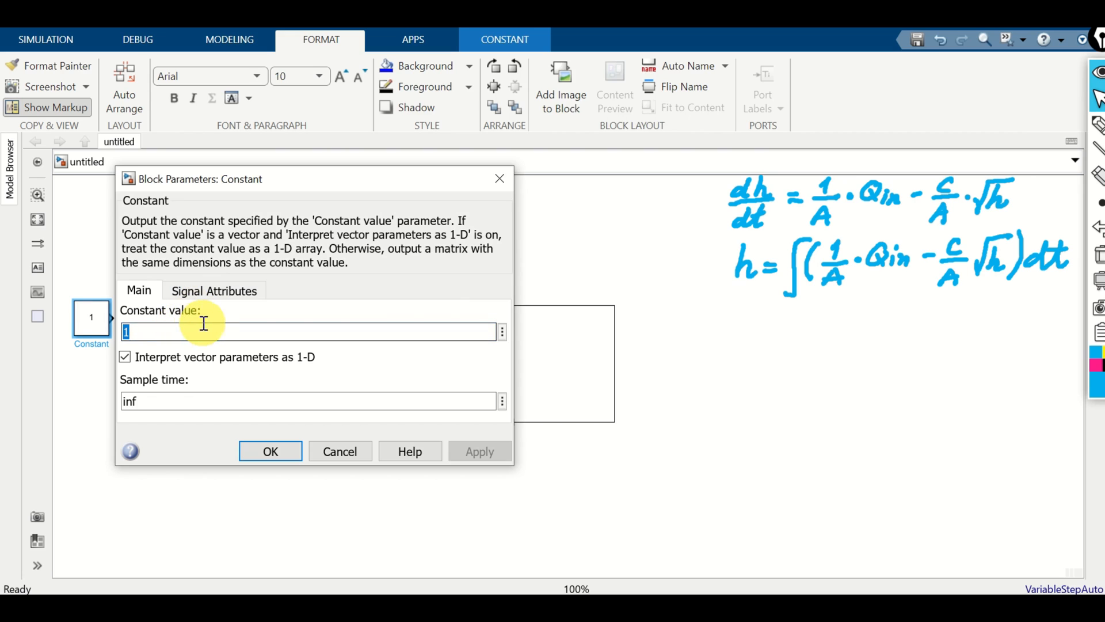
type("2")
left_click(268, 451)
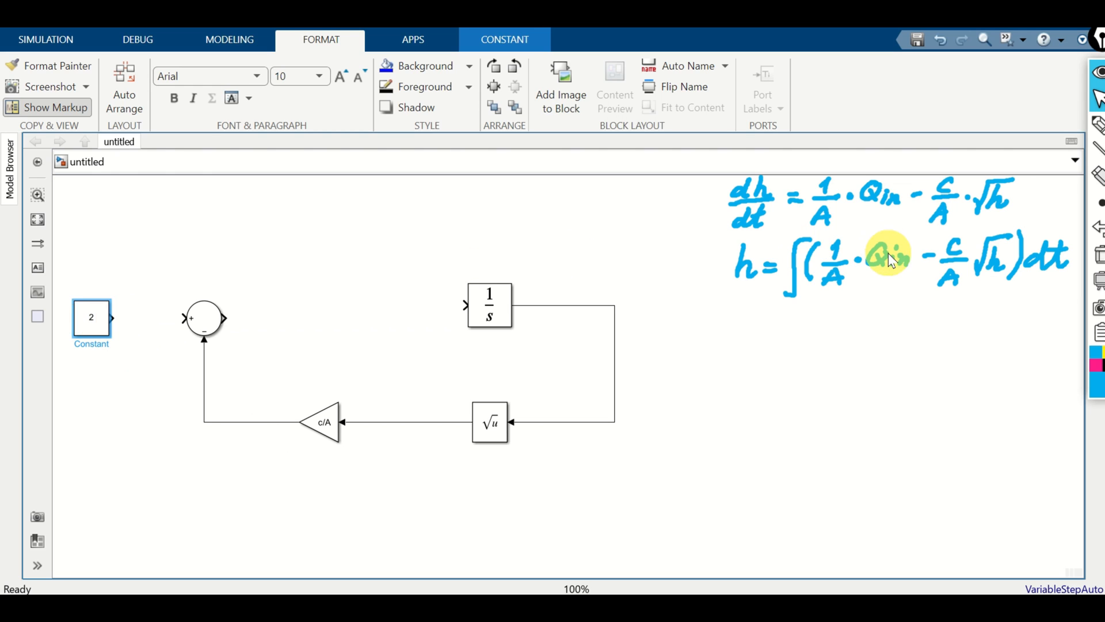
Move the Constant and Sum blocks farther apart, insert an enlarged Gain block between them, and wire it from the Constant to the Sum's positive input.
left_click(105, 320)
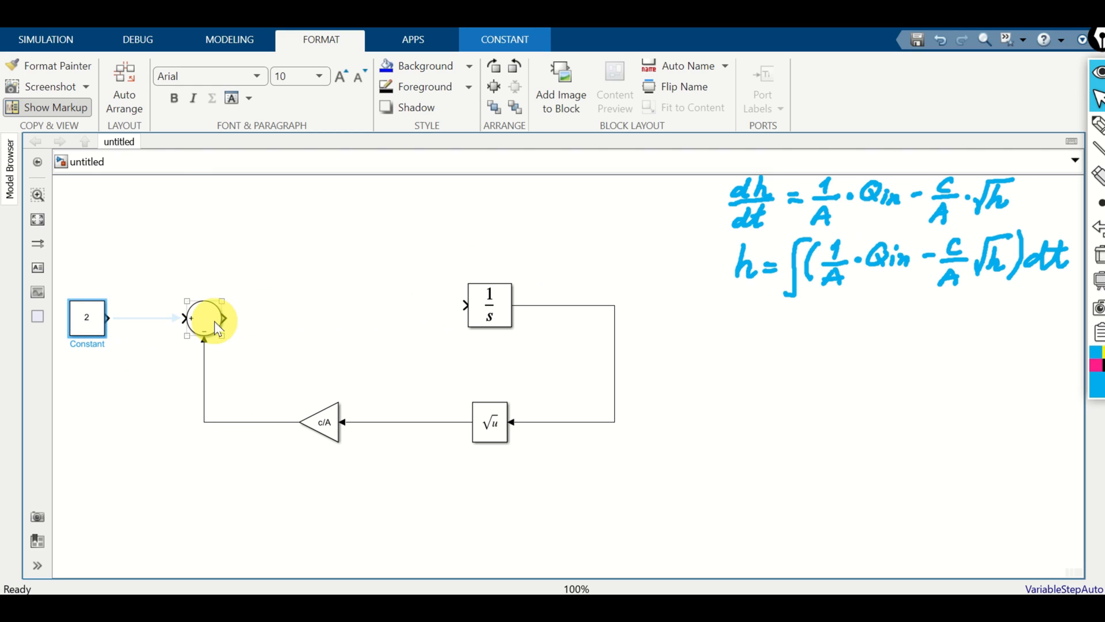
left_click_drag(209, 318, 247, 318)
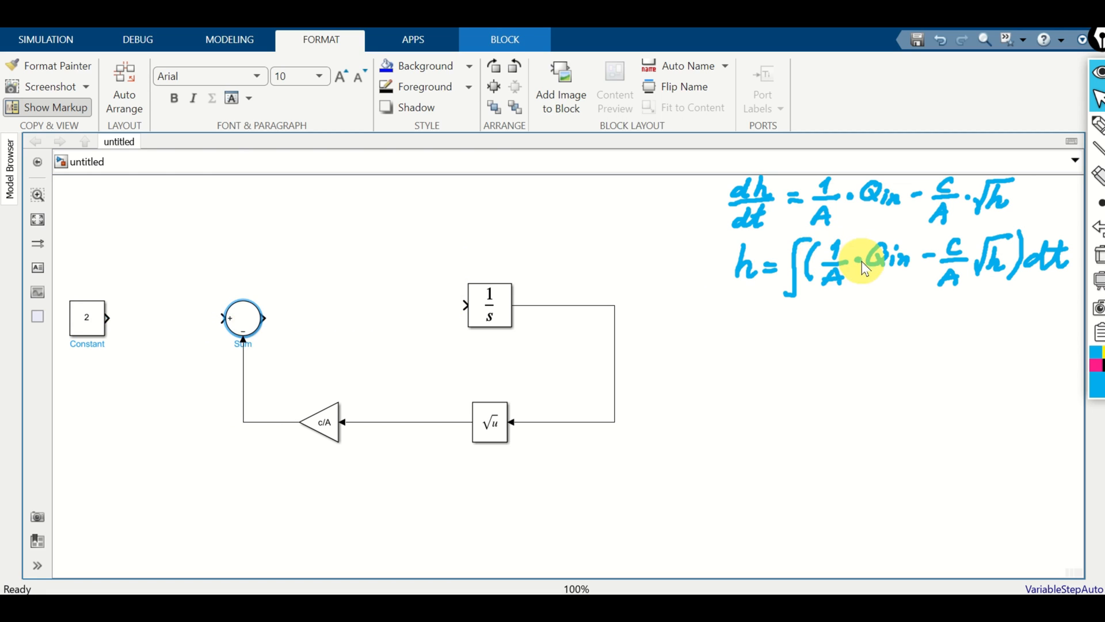
double_click(160, 319)
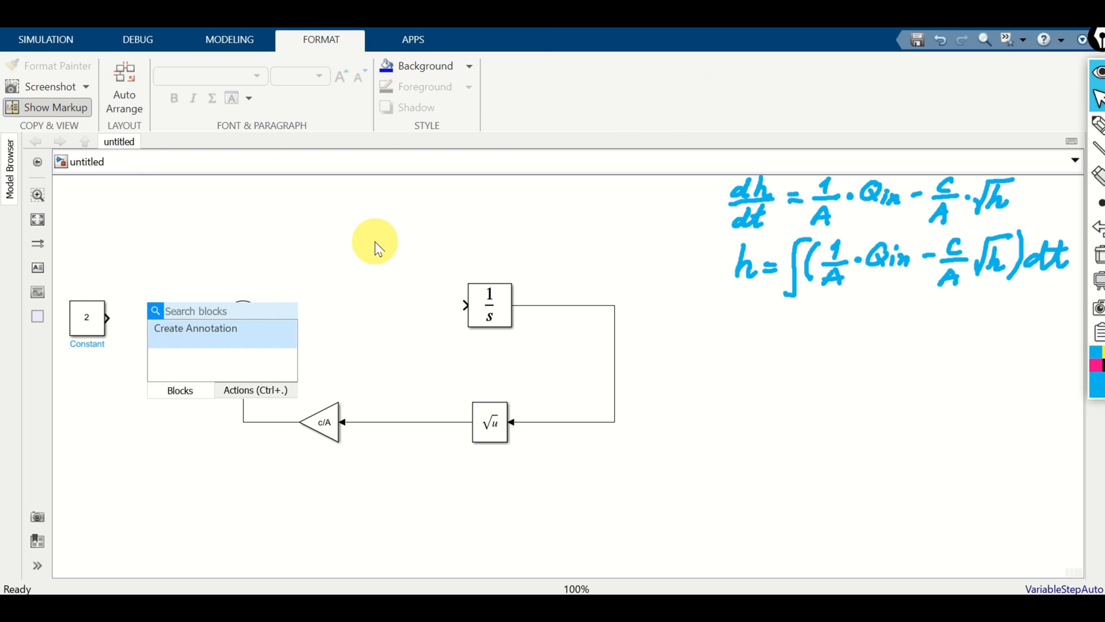
type("gain")
left_click(246, 337)
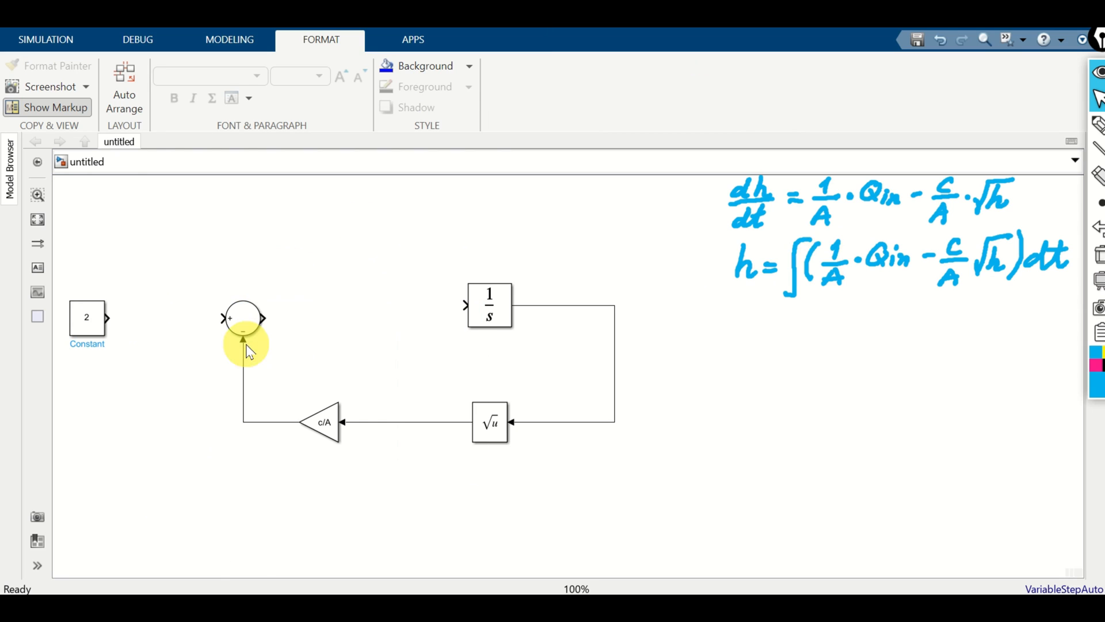
left_click(163, 321)
mouse_move(173, 328)
left_mouse_down()
mouse_move(182, 336)
mouse_move(147, 316)
mouse_move(109, 317)
left_mouse_up()
left_click(129, 321)
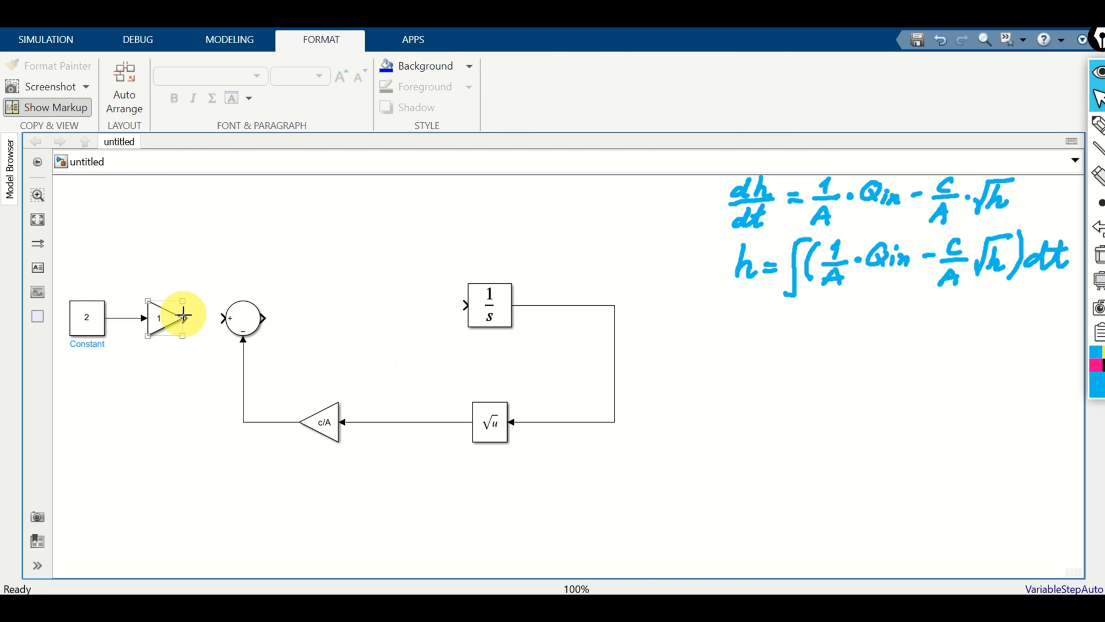
left_click_drag(183, 317, 226, 318)
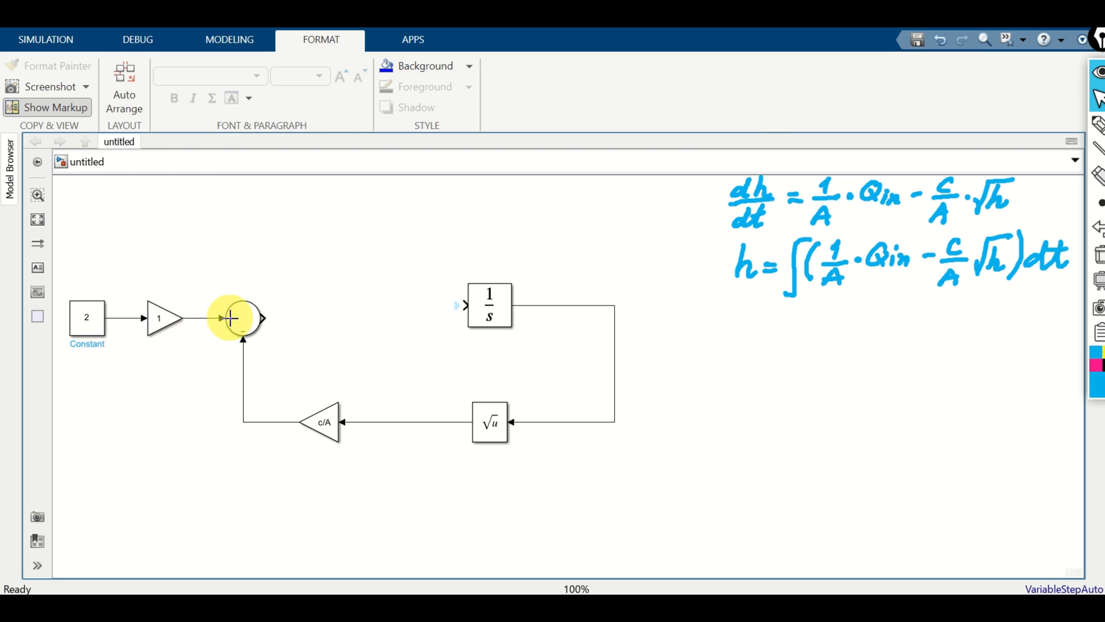
Set the gain of the block between the Constant and Sum blocks to 1/A.
double_click(166, 317)
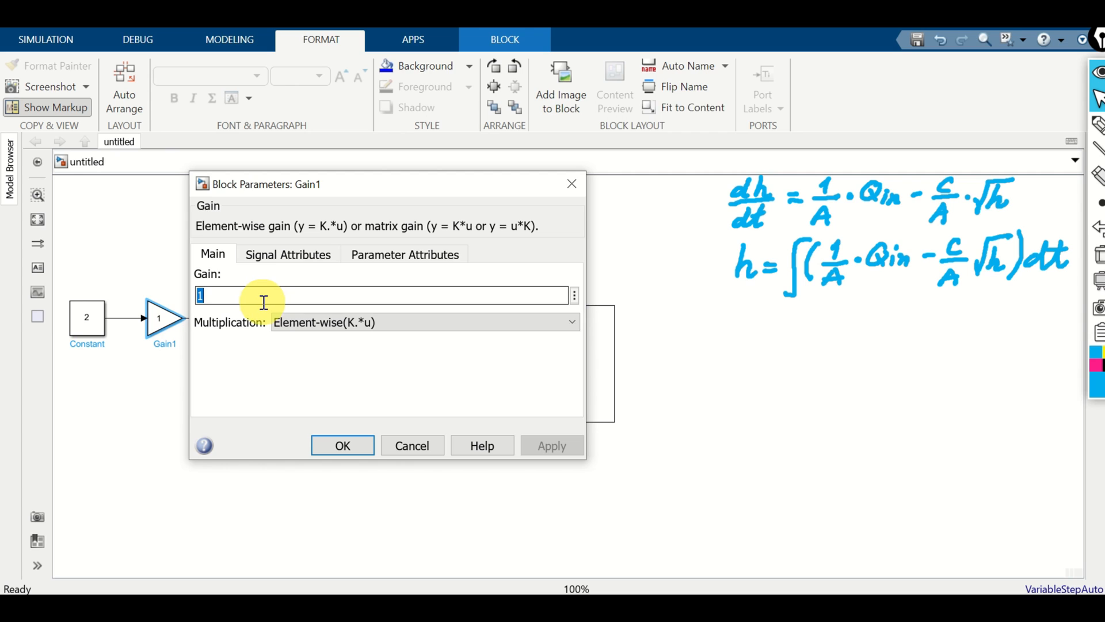
type("1/A")
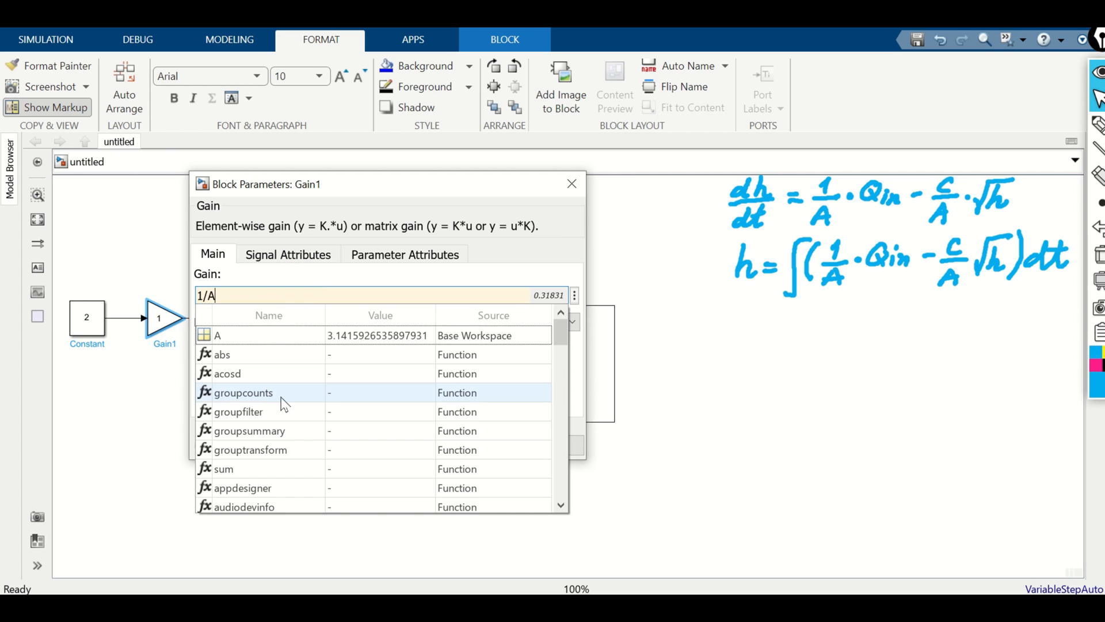
left_click(248, 333)
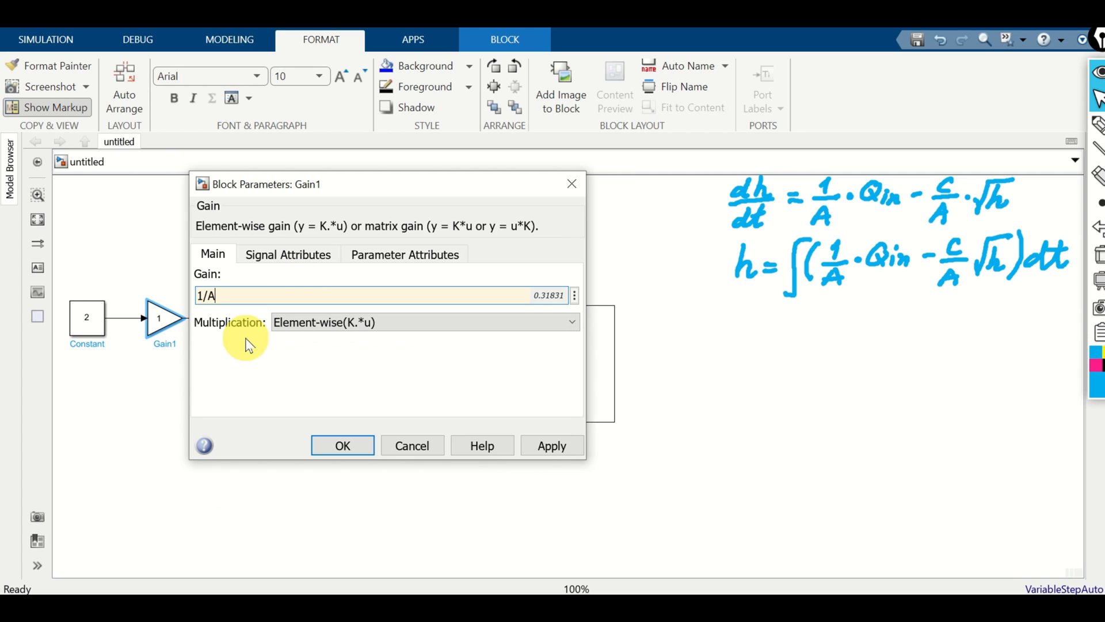
left_click(343, 445)
Connect the Sum output to the Integrator input and align the Integrator with the Sum block so the line runs straight.
left_click_drag(269, 317, 440, 329)
left_click(492, 316)
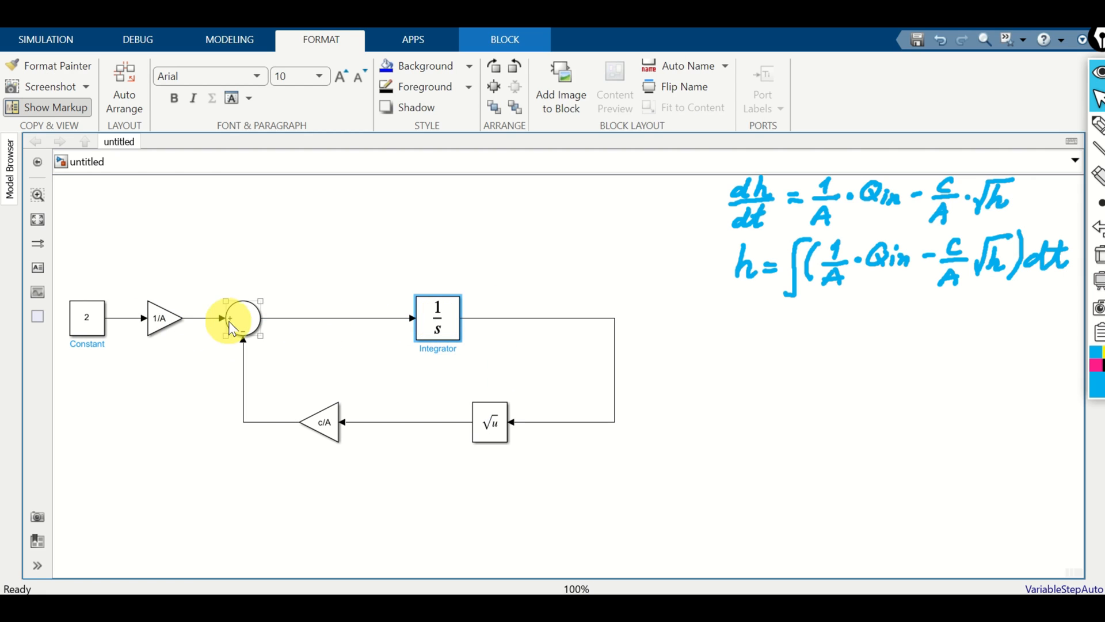
Add a Scope block to the right of the feedback loop and connect it to the Integrator's output line.
double_click(747, 348)
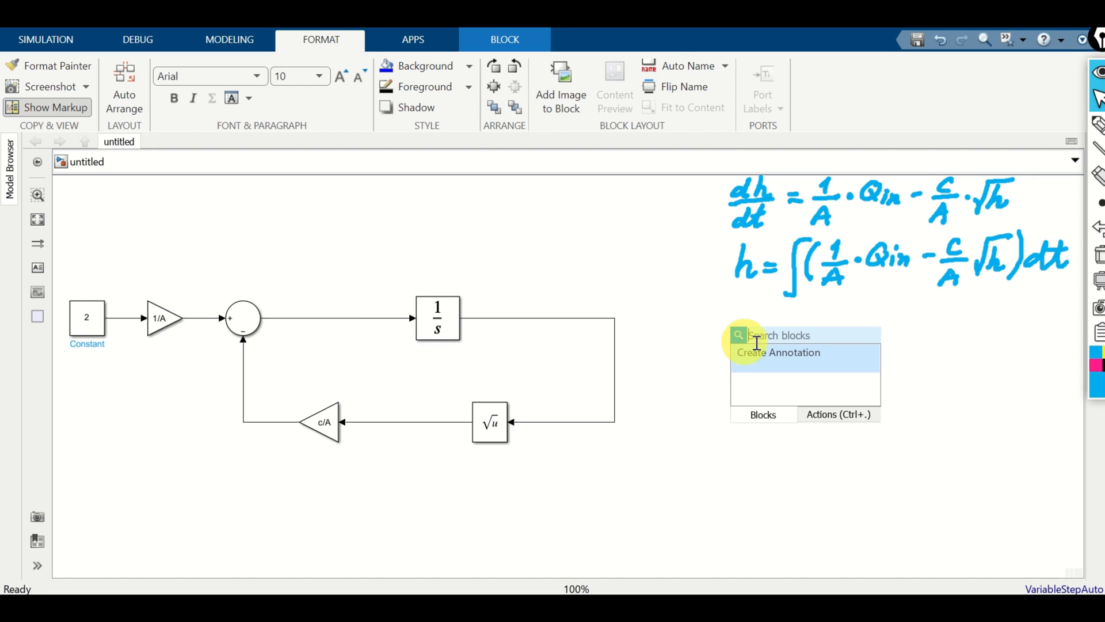
type("scope")
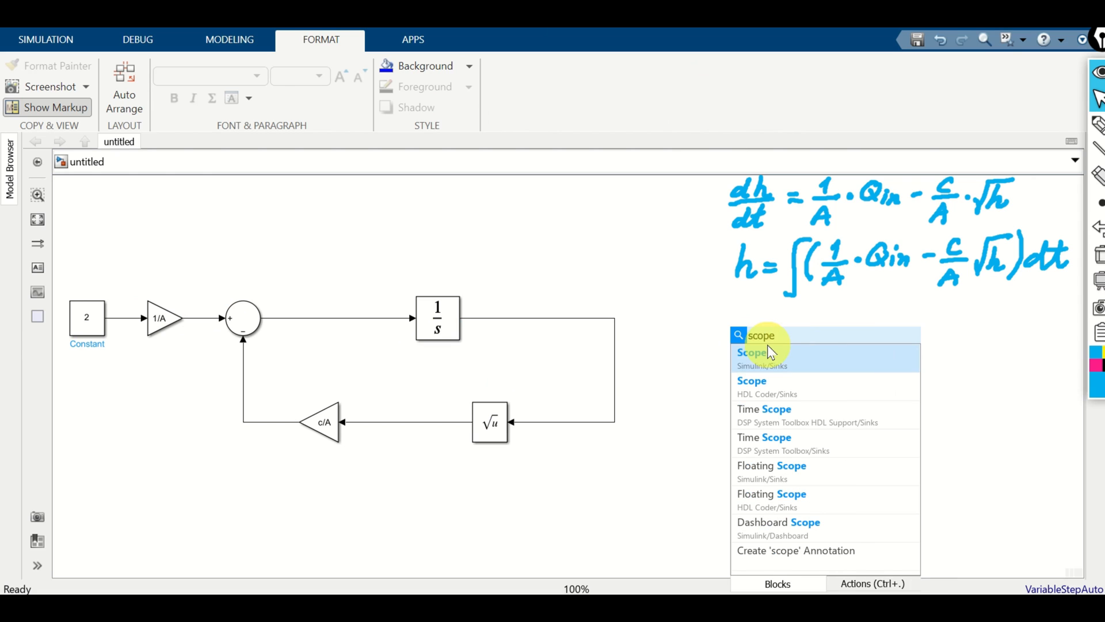
left_click(767, 351)
left_click_drag(748, 357, 610, 318)
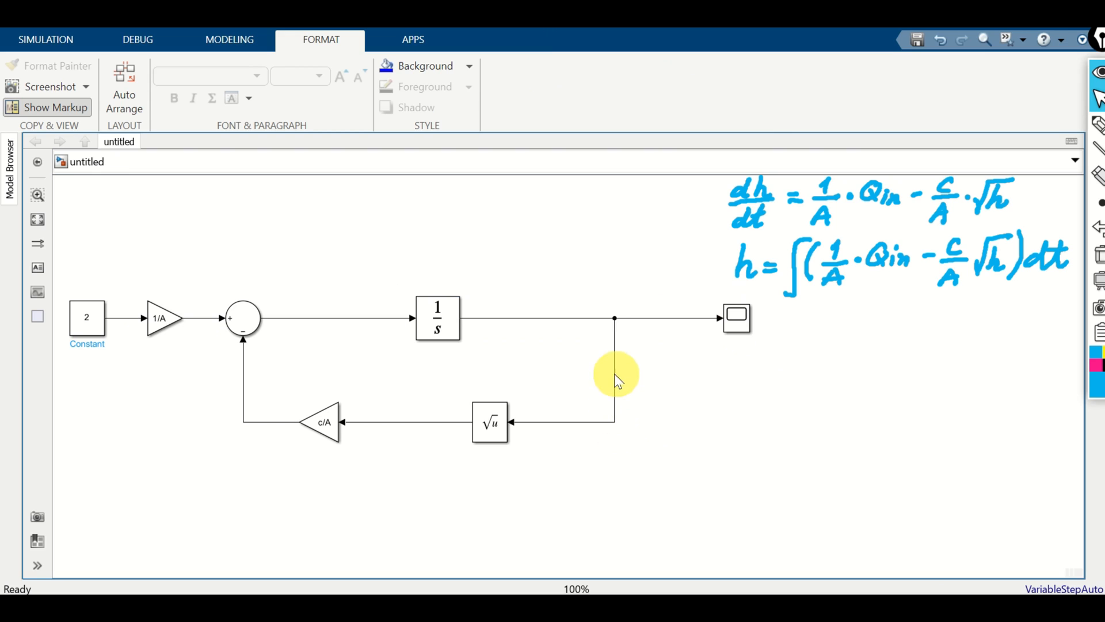
left_click(498, 424)
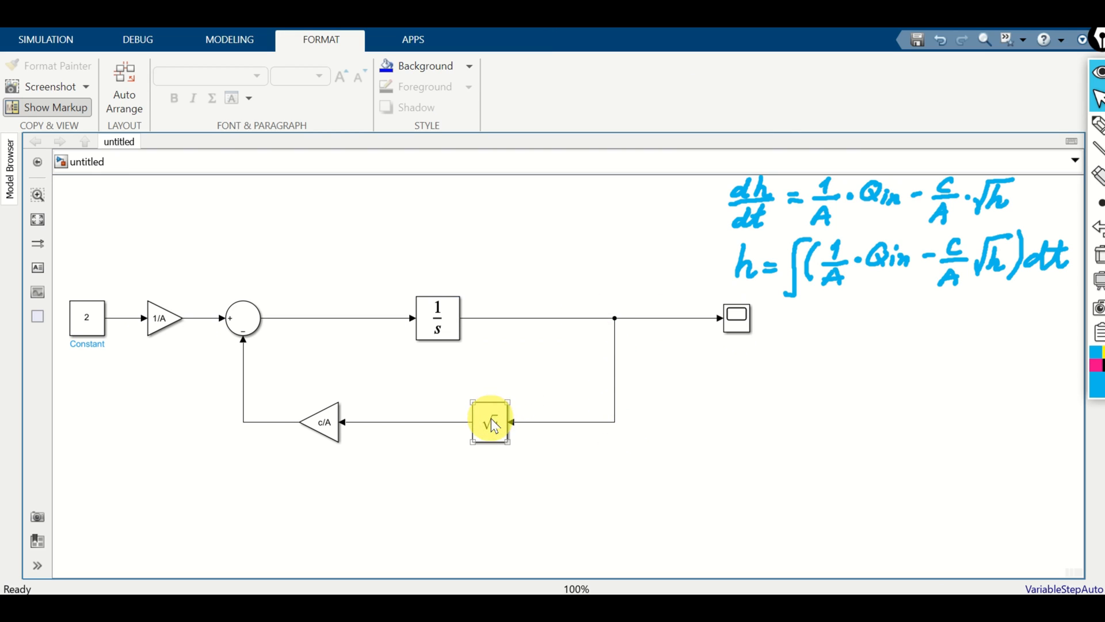
left_click(299, 471)
left_click(327, 430)
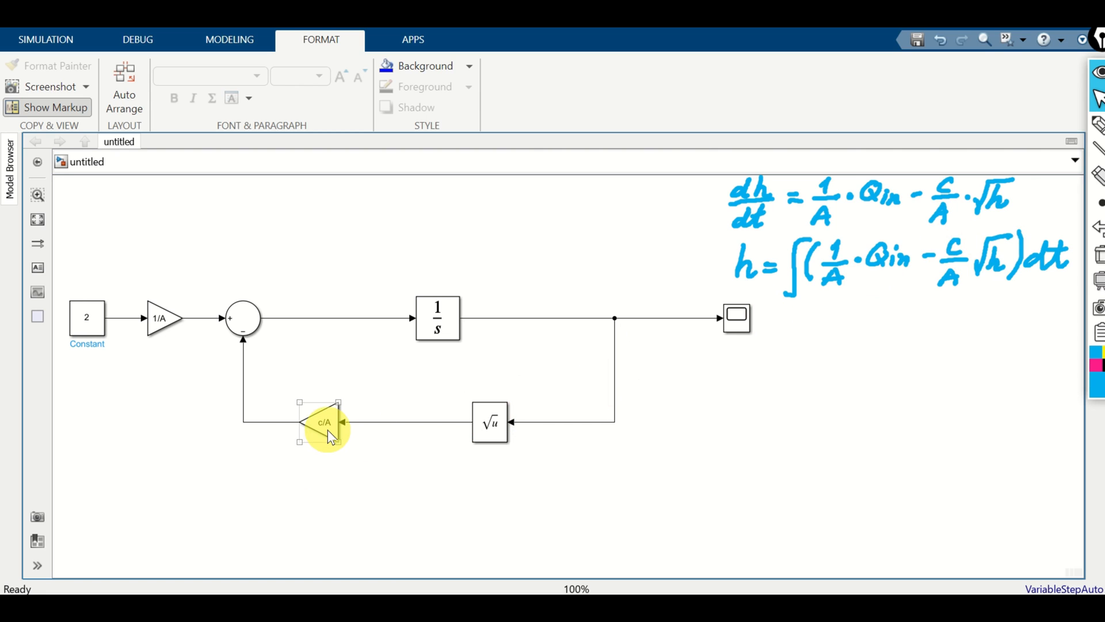
left_click(238, 351)
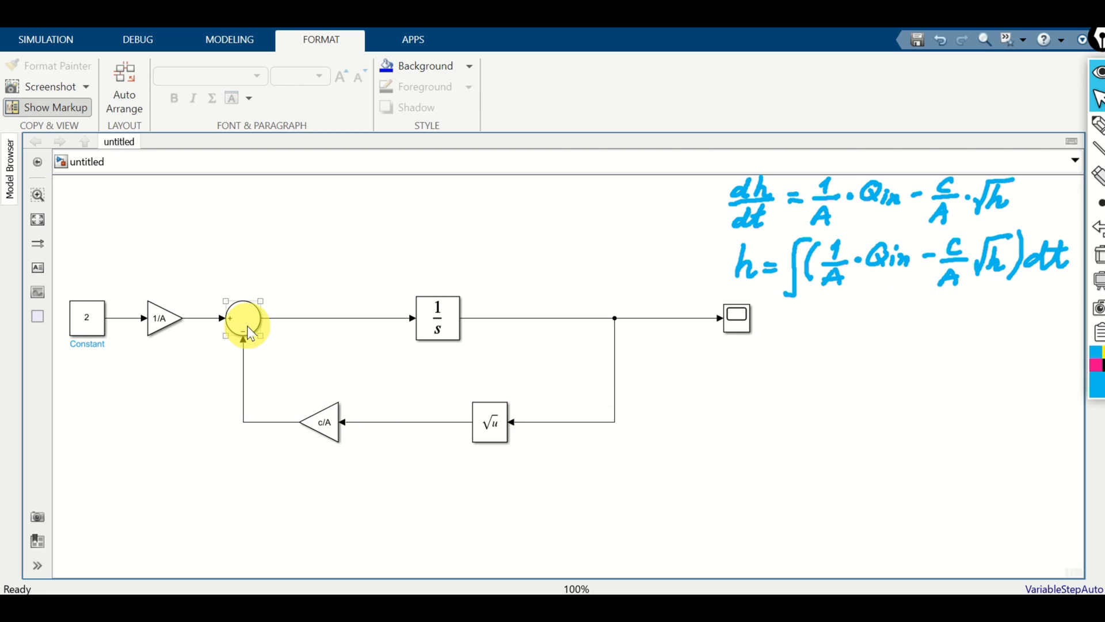
left_click(100, 324)
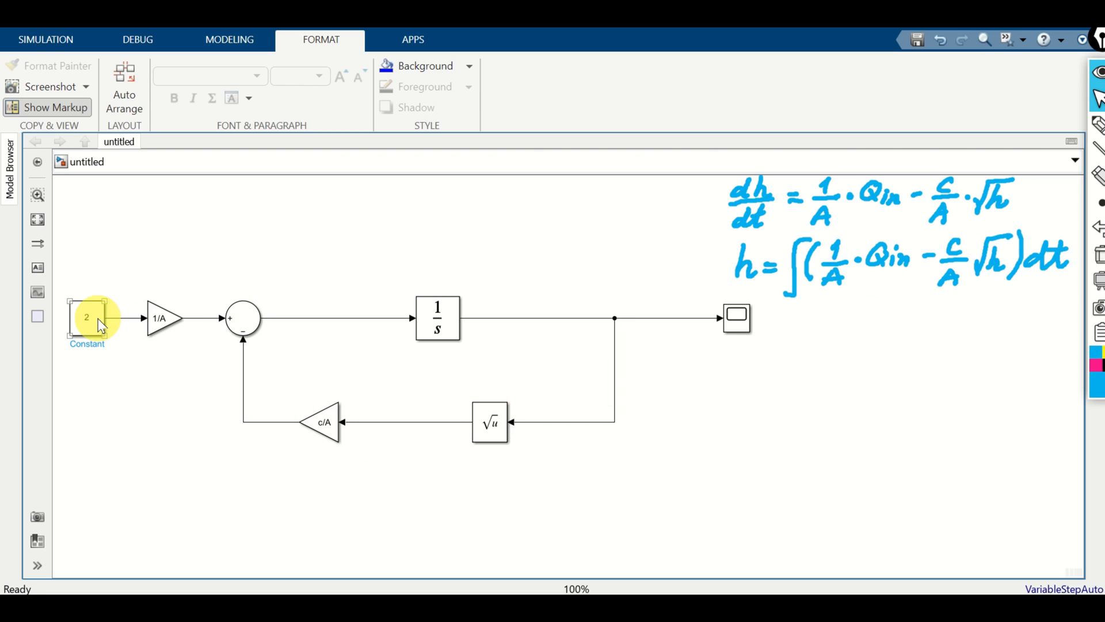
left_click(149, 322)
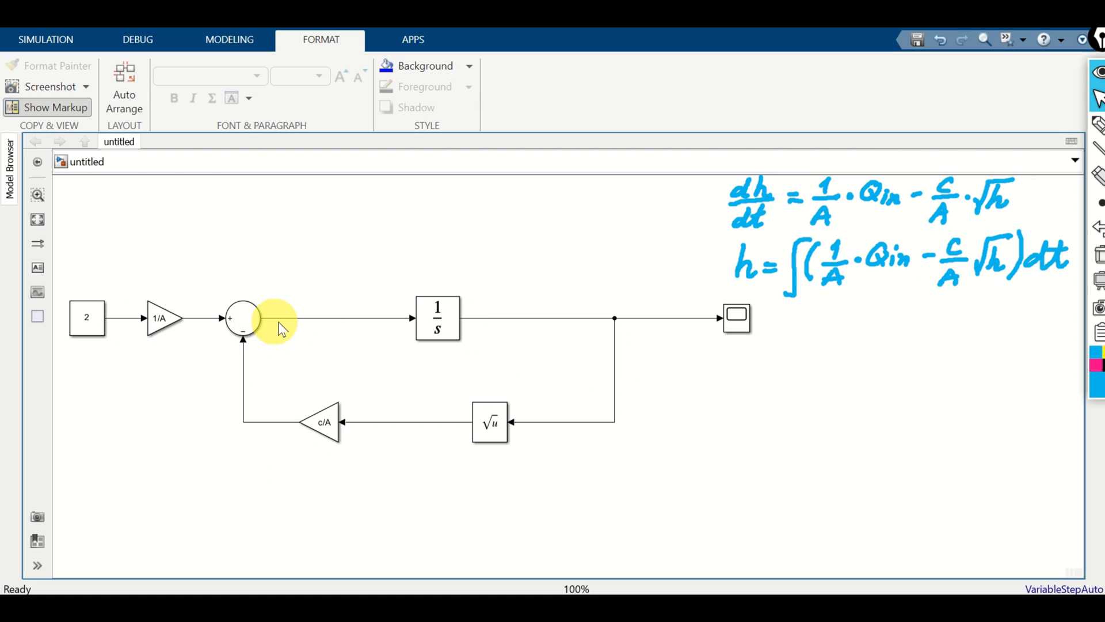
left_click(442, 324)
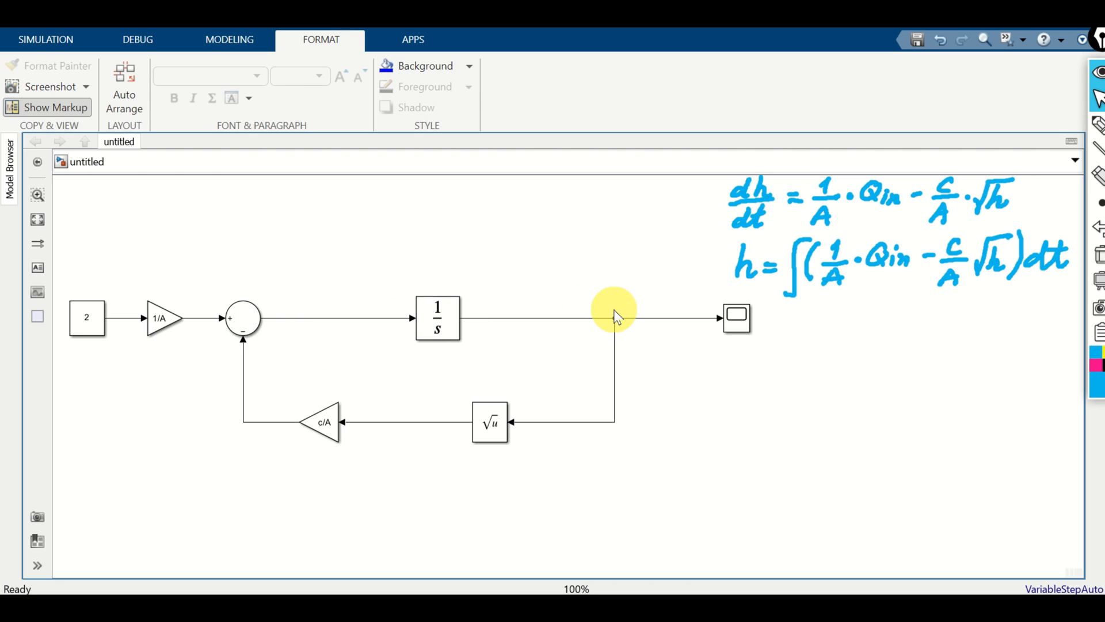
left_click(733, 328)
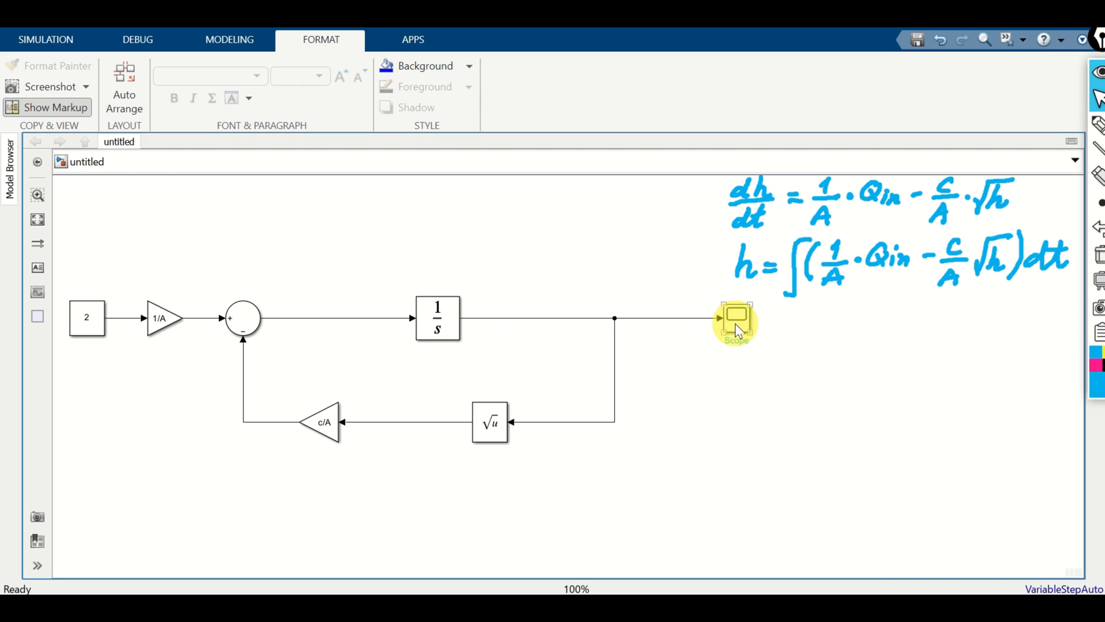
Run the simulation with a stop time of 40 and open the Scope to view the tank level response.
left_click(65, 50)
left_click(517, 70)
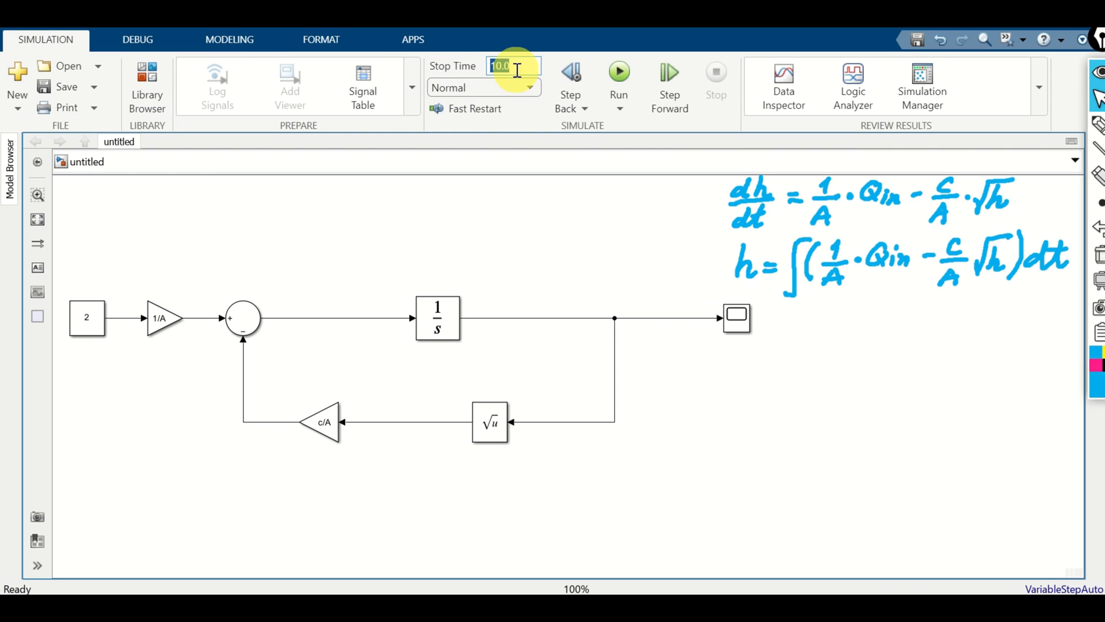
type("40")
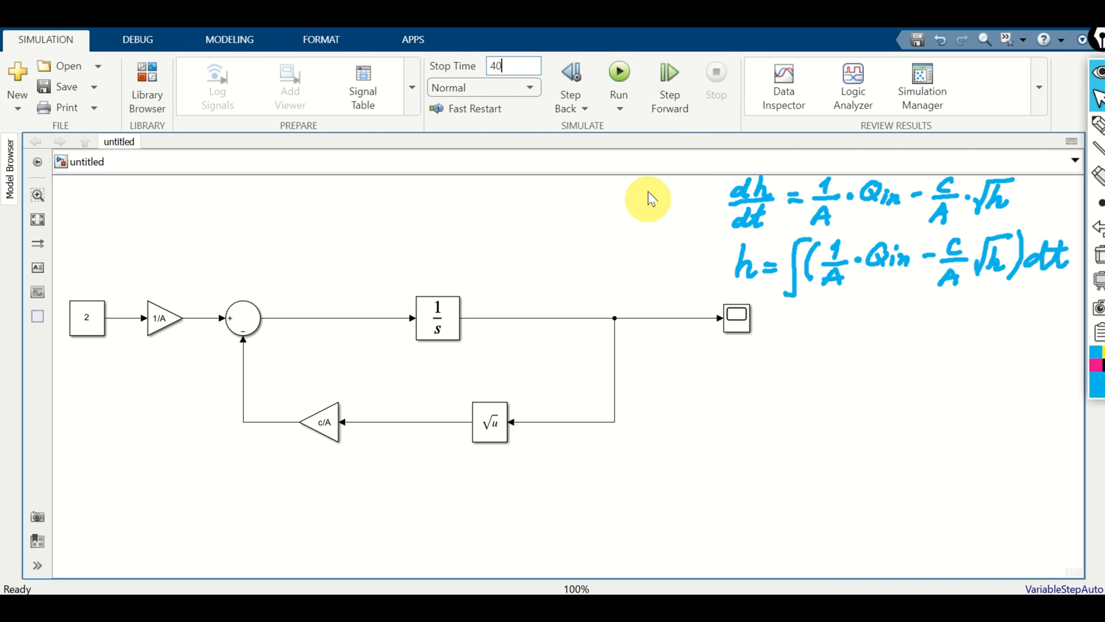
left_click(620, 74)
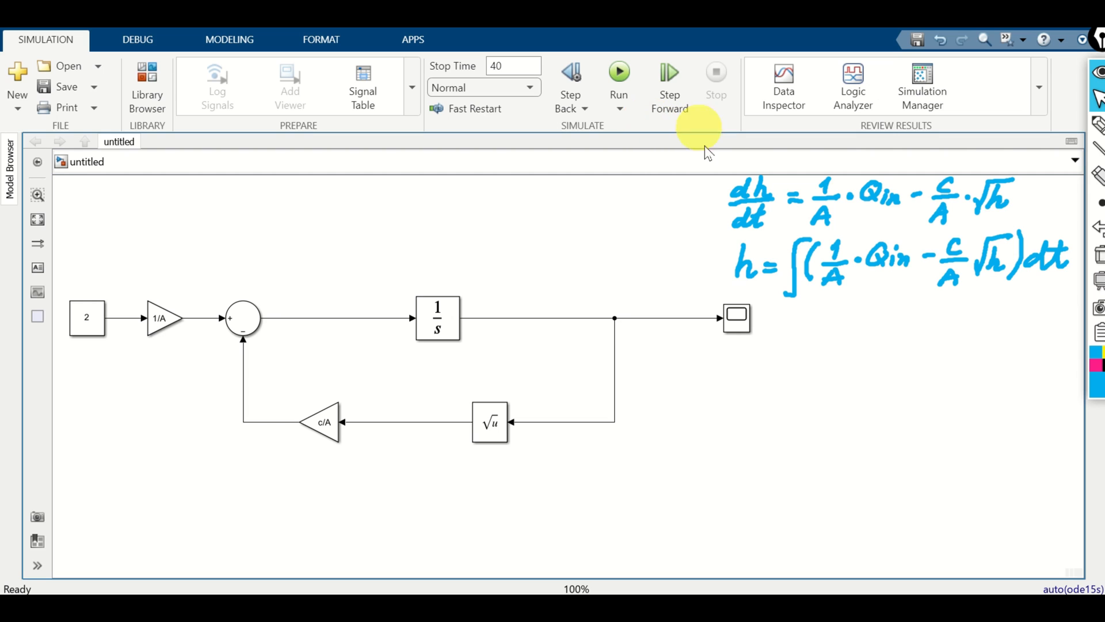
double_click(739, 322)
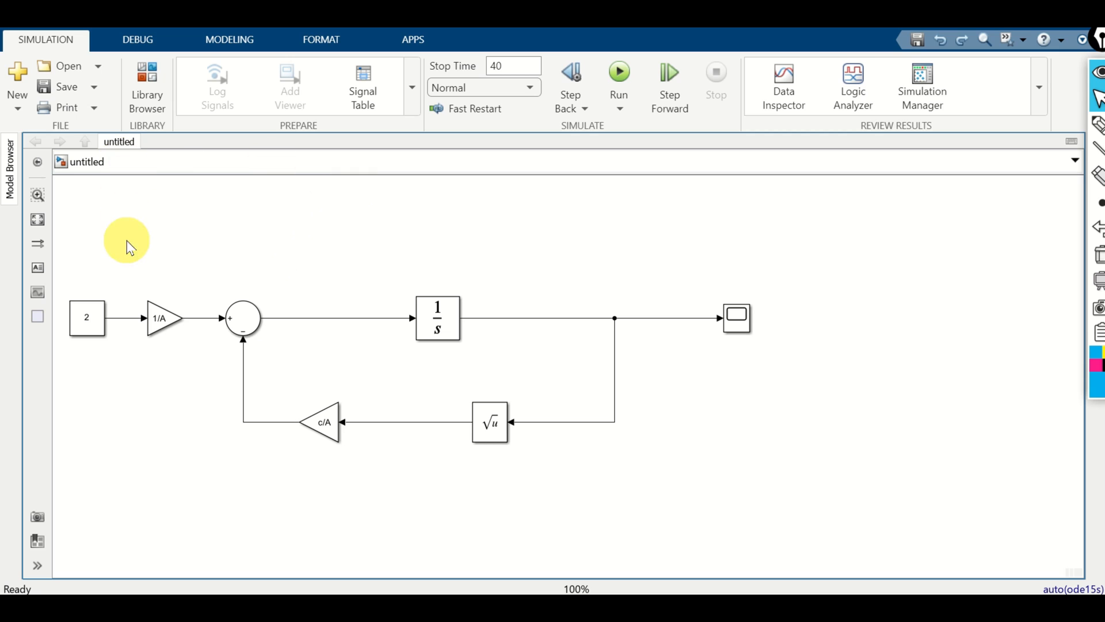
Group all blocks between the Constant and the Scope into a subsystem and align it so both lines run straight.
left_click_drag(126, 241, 661, 496)
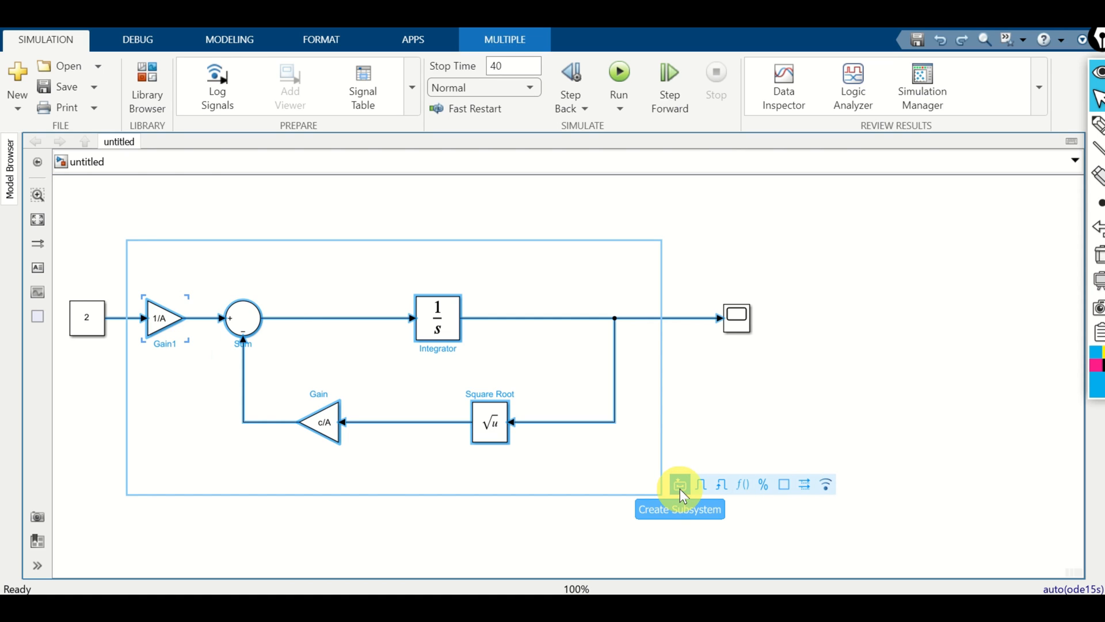
left_click(680, 485)
left_click(346, 383)
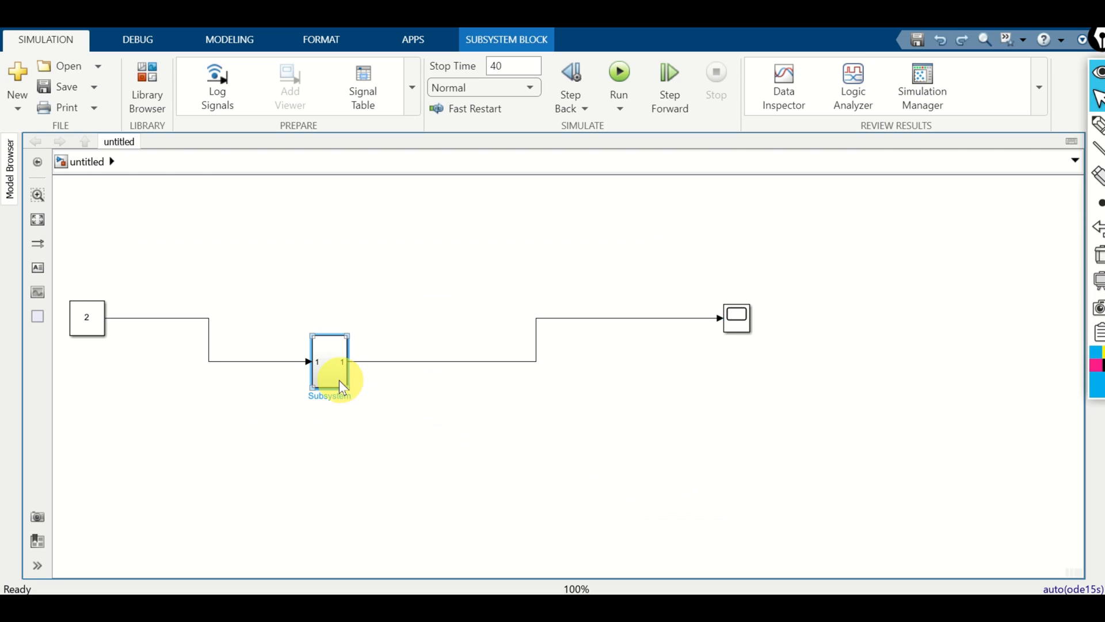
left_click_drag(342, 389, 401, 337)
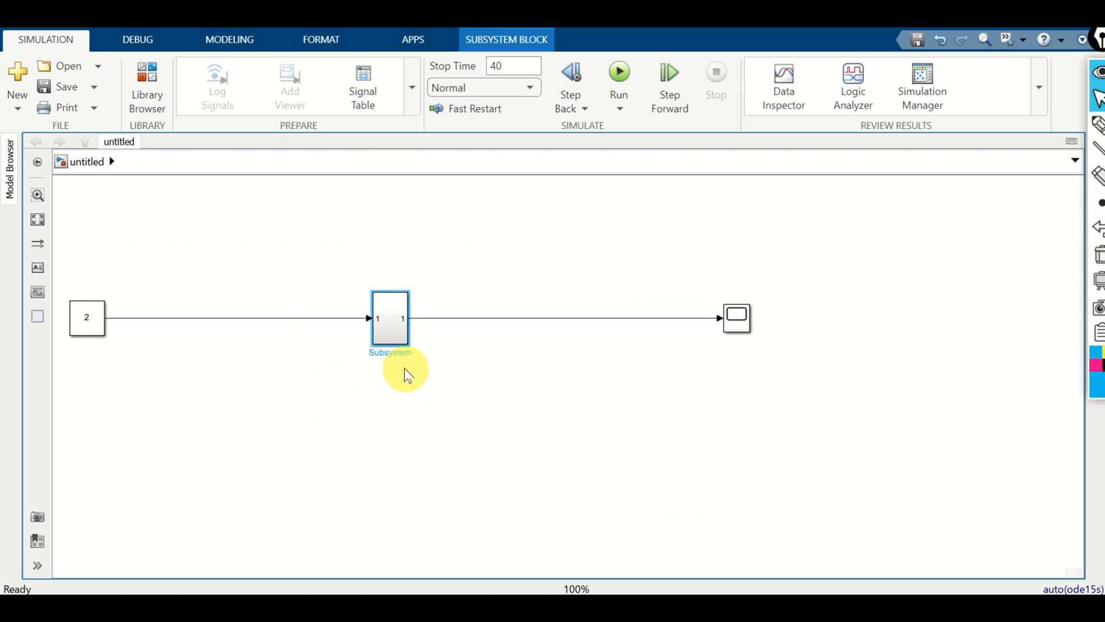
Check the contents of the subsystem, and rerun the simulation from the top level to view the Scope plot.
double_click(392, 333)
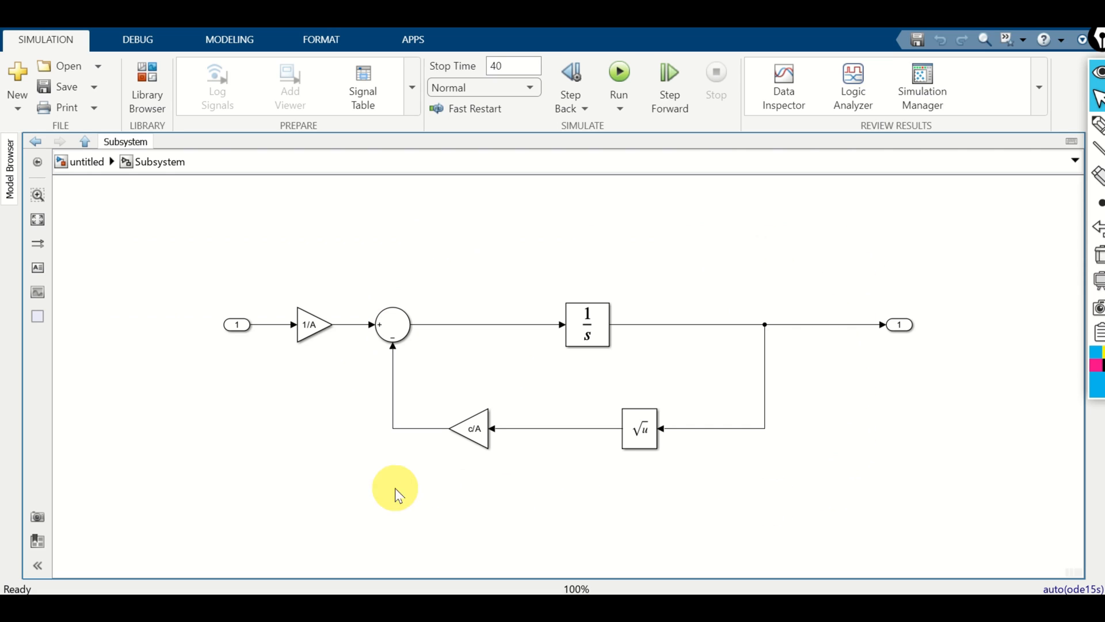
left_click(84, 166)
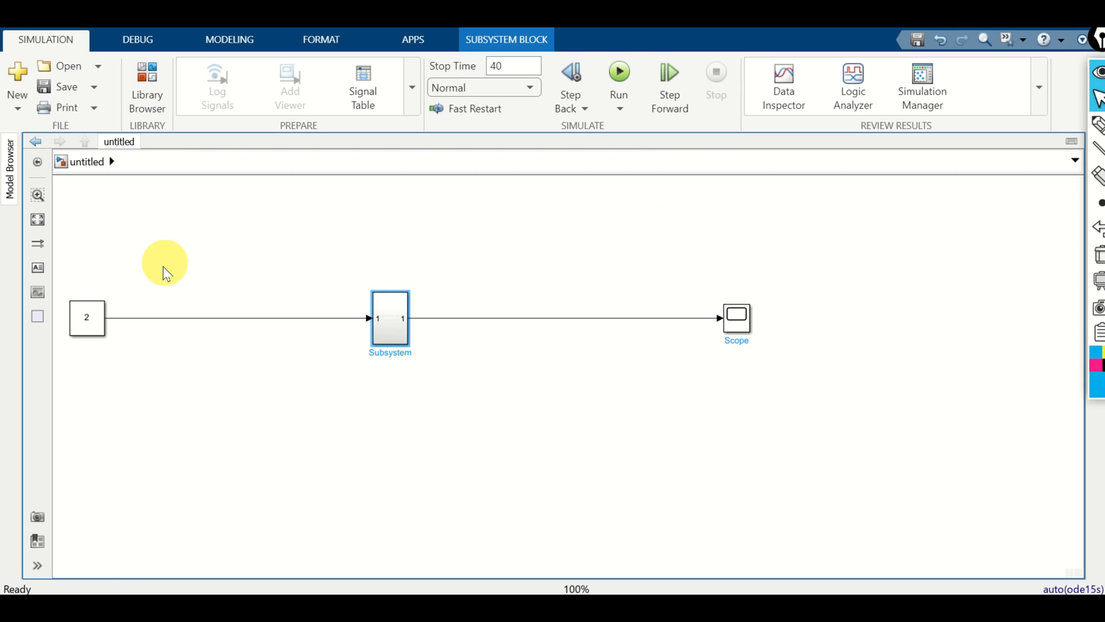
left_click(620, 81)
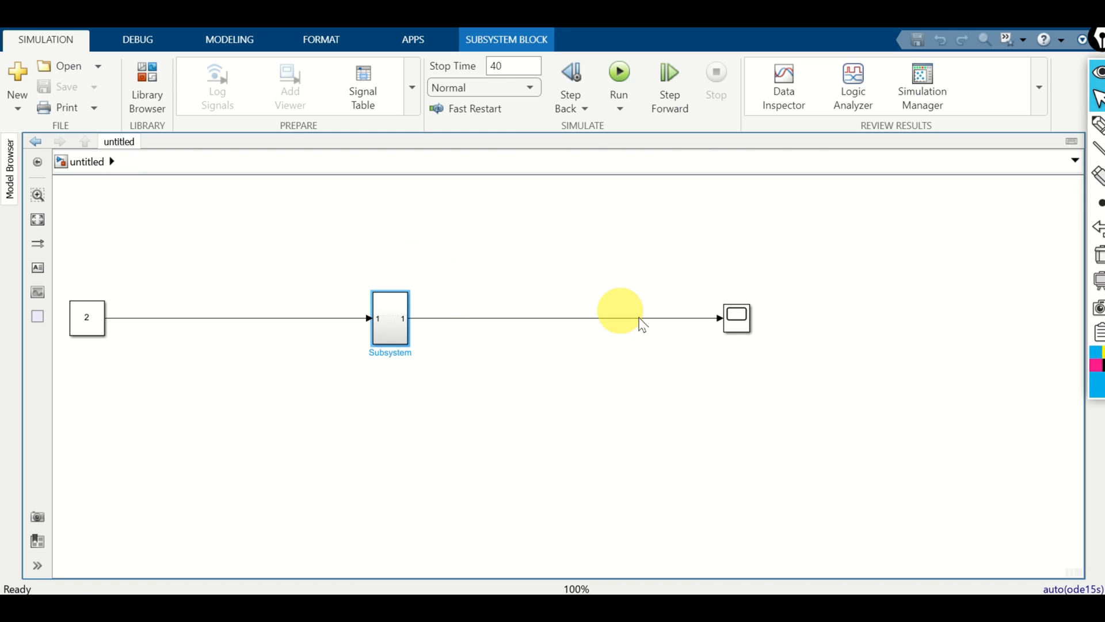
double_click(735, 323)
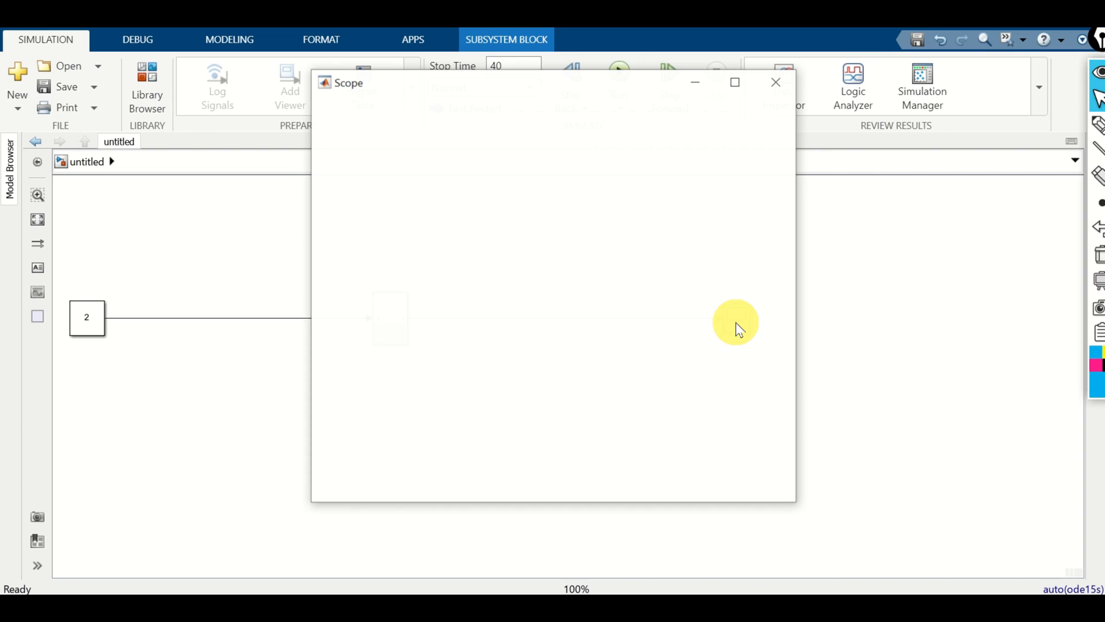
left_click(775, 83)
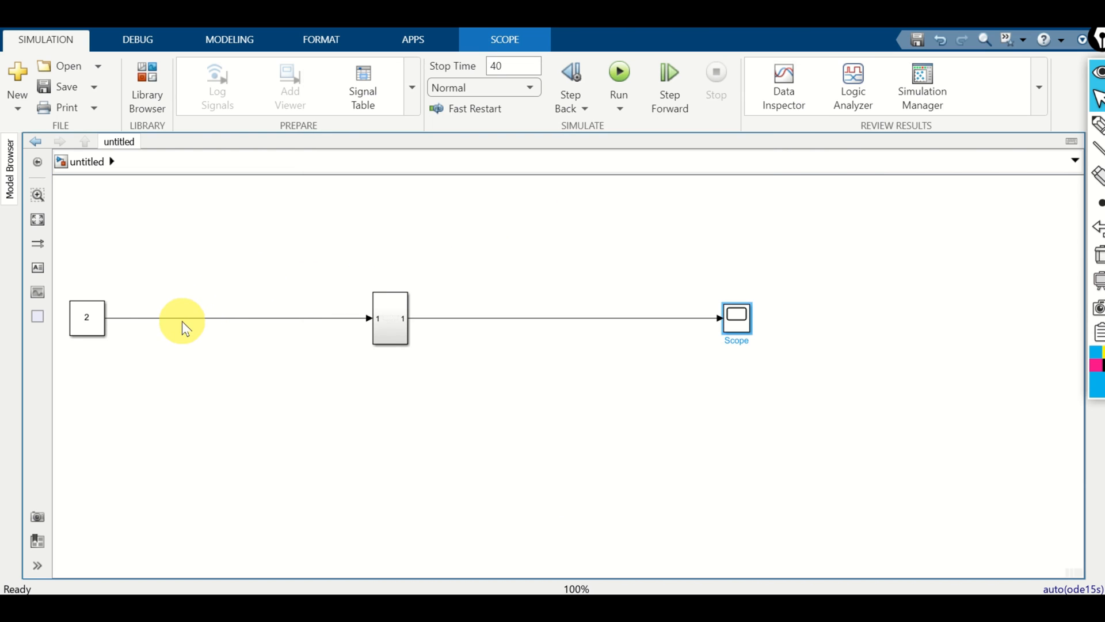
Delete the Constant block, the subsystem's input and output lines, and the Scope, keeping only the subsystem.
left_click(96, 316)
key("Delete")
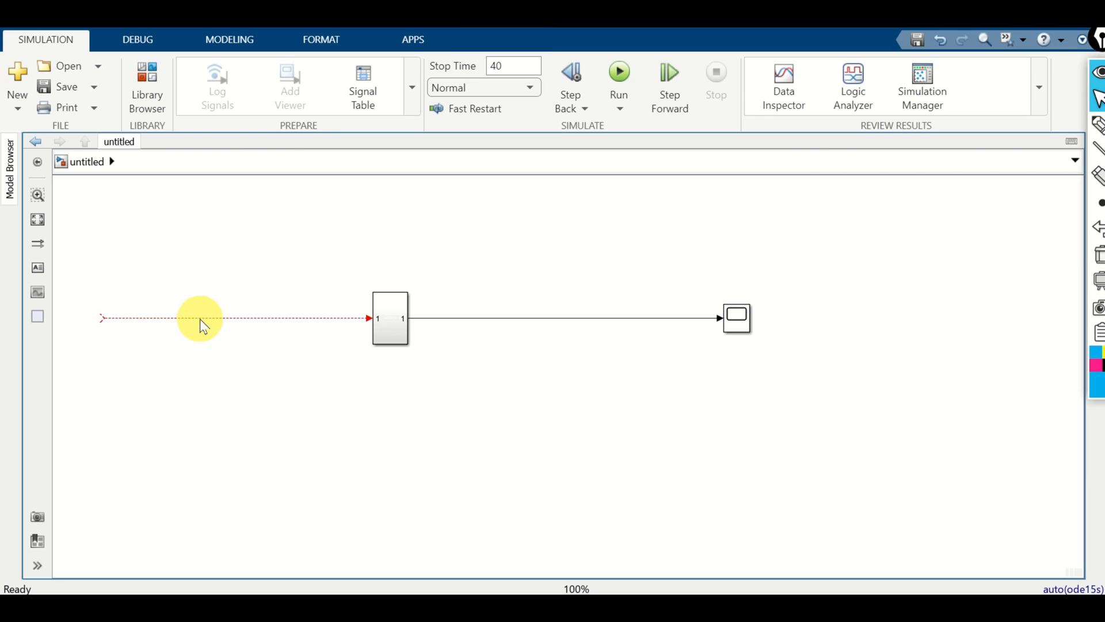
left_click(202, 318)
key("Delete")
left_click(481, 318)
key("Delete")
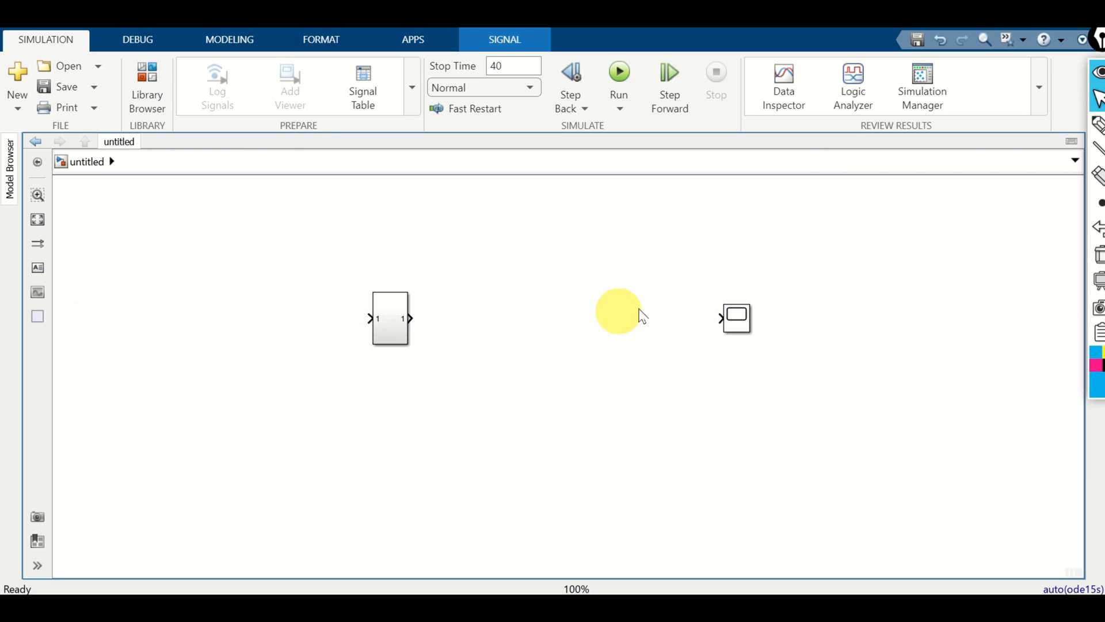
left_click(733, 317)
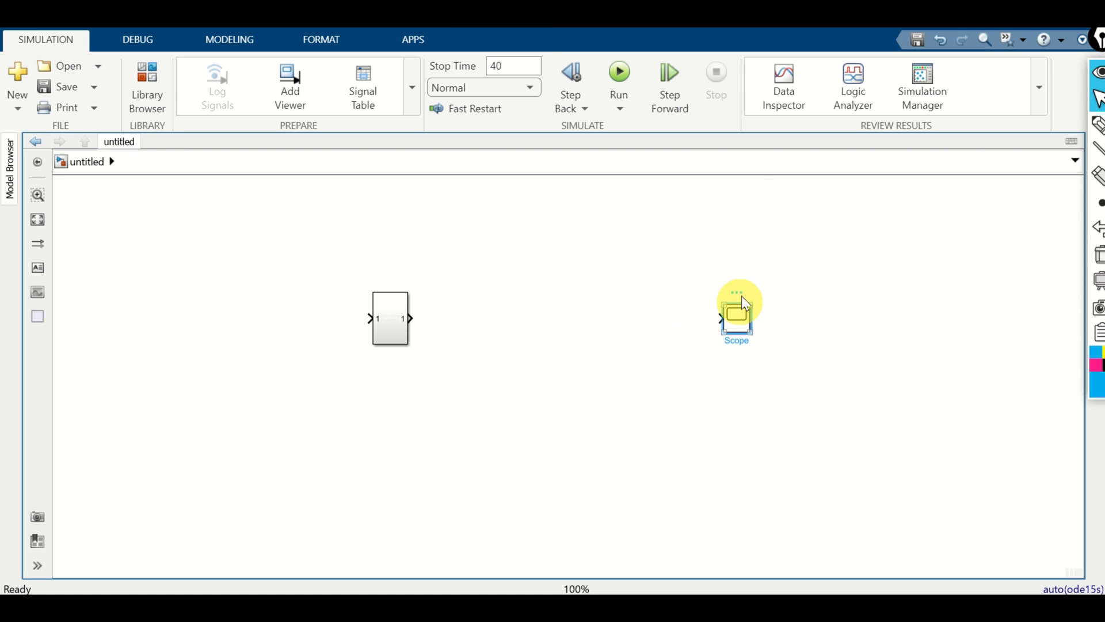
key("Delete")
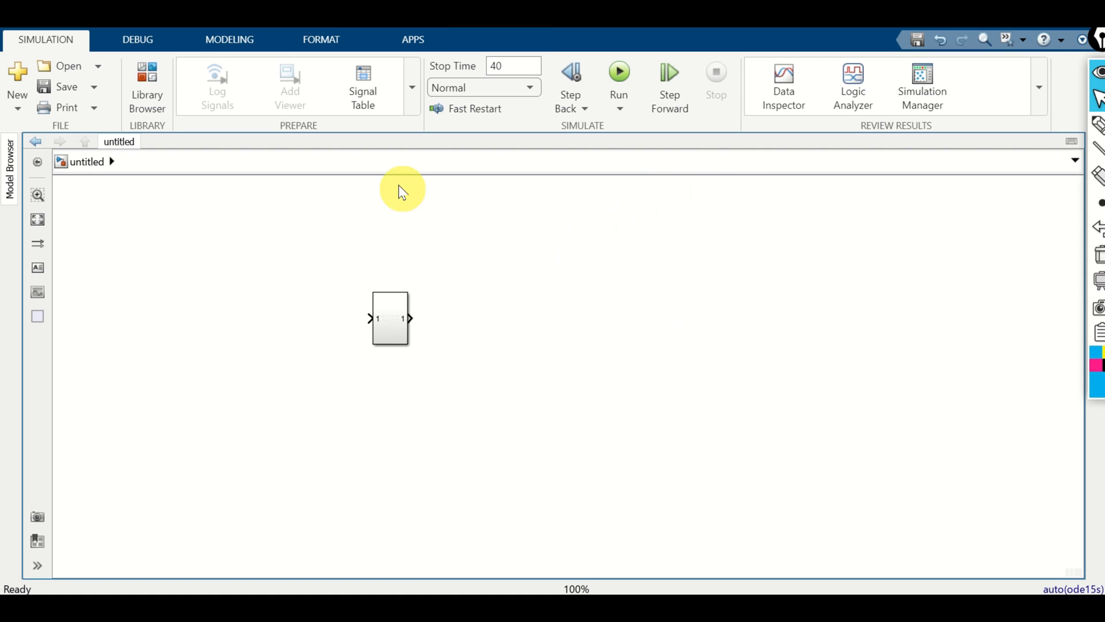
Handwrite the PID control law u = KP·e + KD·s·e + (KI/s)·e with the annotation pen in the empty area above the model.
left_click(1098, 124)
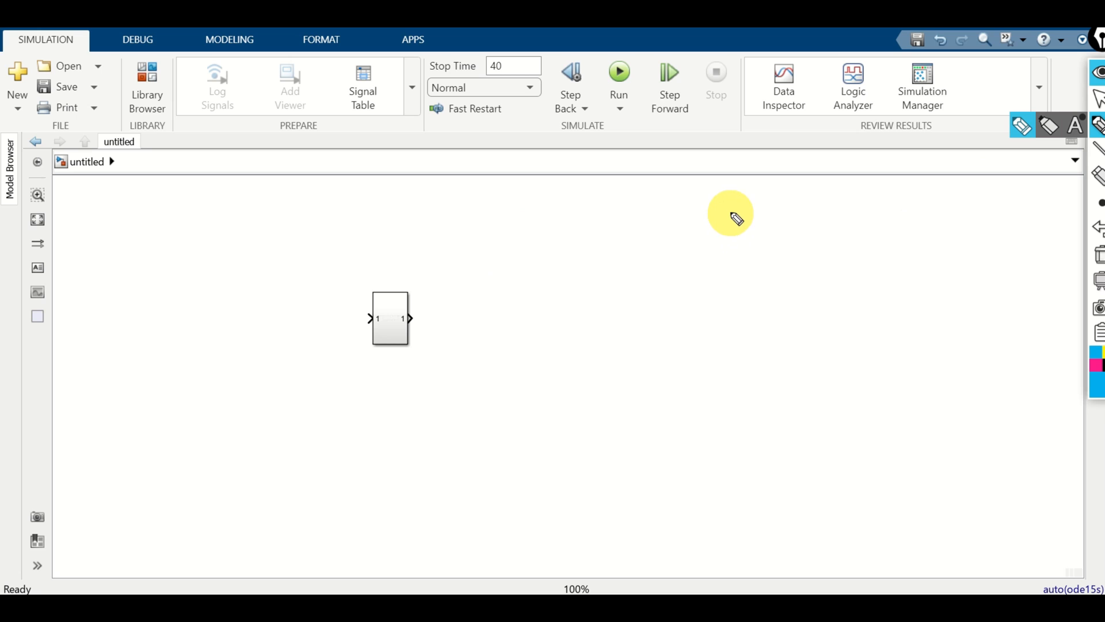
left_click_drag(679, 194, 831, 199)
left_click_drag(847, 183, 844, 206)
mouse_move(843, 193)
left_mouse_down()
mouse_move(855, 197)
mouse_move(844, 206)
mouse_move(876, 187)
mouse_move(875, 199)
left_mouse_up()
left_click(863, 191)
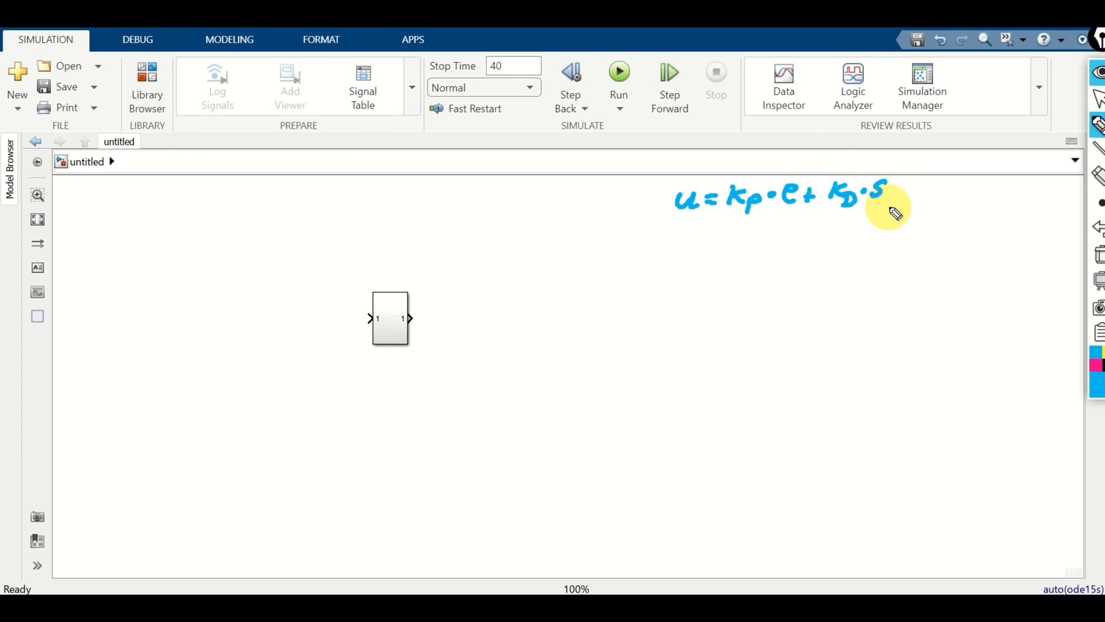
left_click(893, 189)
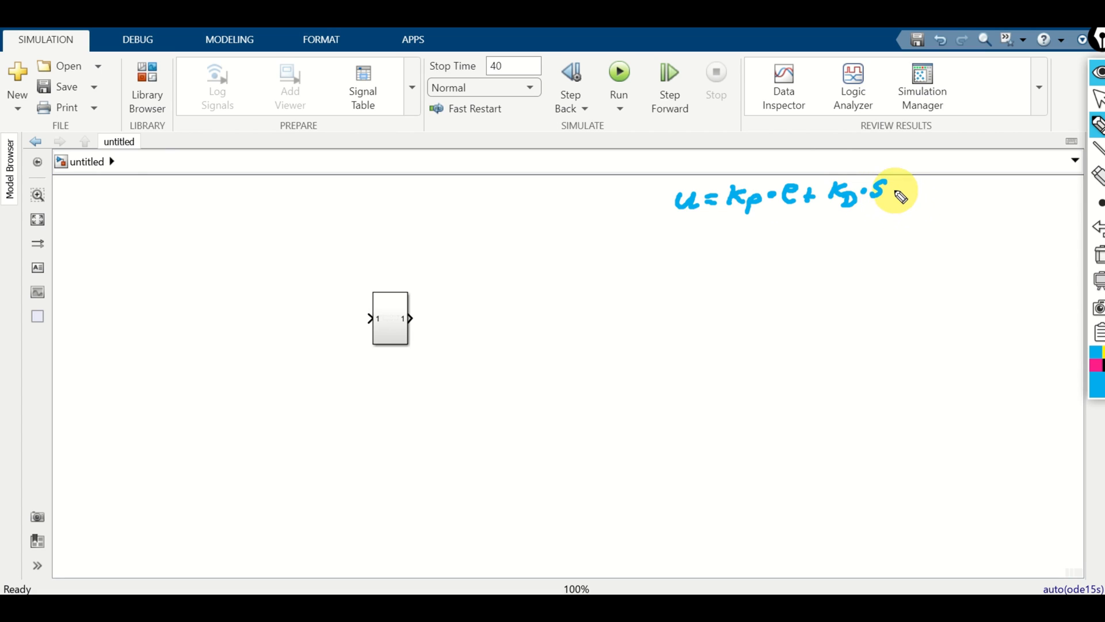
mouse_move(914, 189)
left_mouse_down()
mouse_move(934, 192)
mouse_move(926, 201)
mouse_move(948, 194)
left_mouse_up()
left_click(952, 180)
mouse_move(962, 181)
left_mouse_down()
mouse_move(968, 196)
mouse_move(978, 183)
mouse_move(981, 199)
mouse_move(950, 222)
mouse_move(1011, 198)
mouse_move(1019, 209)
left_mouse_up()
left_click(993, 203)
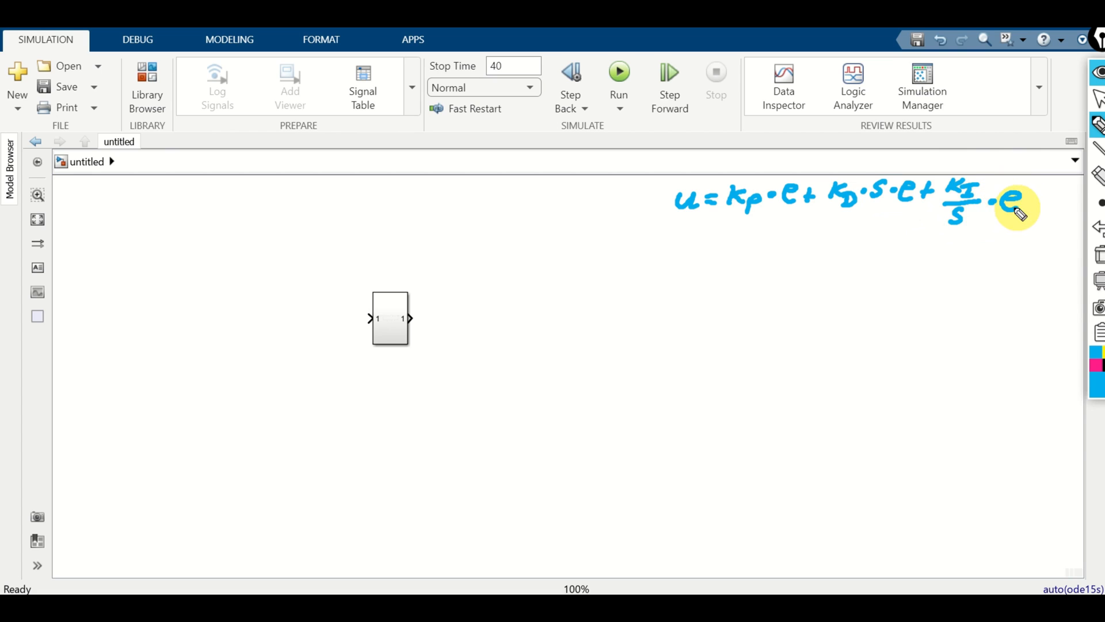
Handwrite the error equation e = hdes − h below the control law and put the annotation pen away.
left_click(690, 244)
mouse_move(690, 244)
left_mouse_down()
mouse_move(698, 259)
mouse_move(722, 243)
left_mouse_up()
mouse_move(710, 252)
left_mouse_down()
mouse_move(783, 258)
mouse_move(846, 244)
mouse_move(850, 255)
left_mouse_up()
left_click(789, 247)
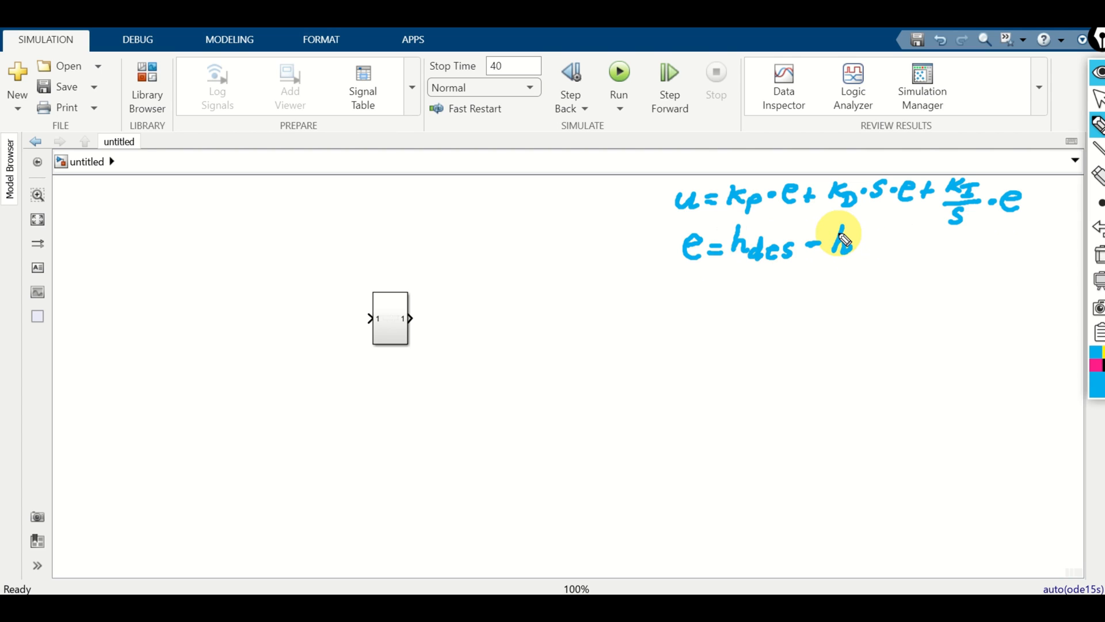
left_click(1098, 99)
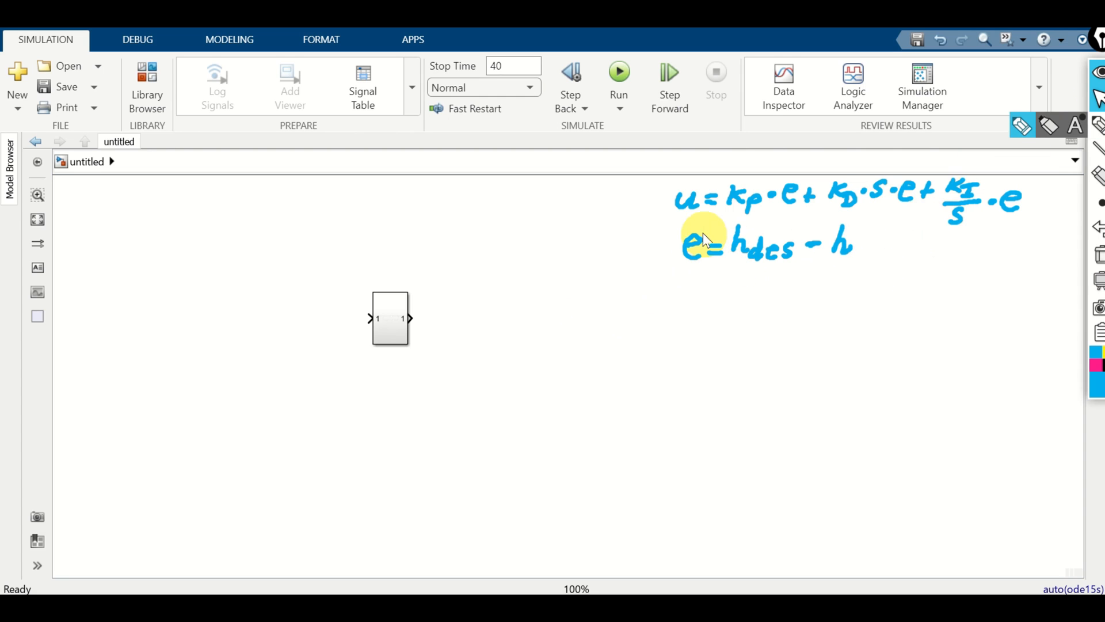
Add a Sum block to the left of the subsystem, enlarge it, and line it up with the subsystem's input.
left_click(135, 334)
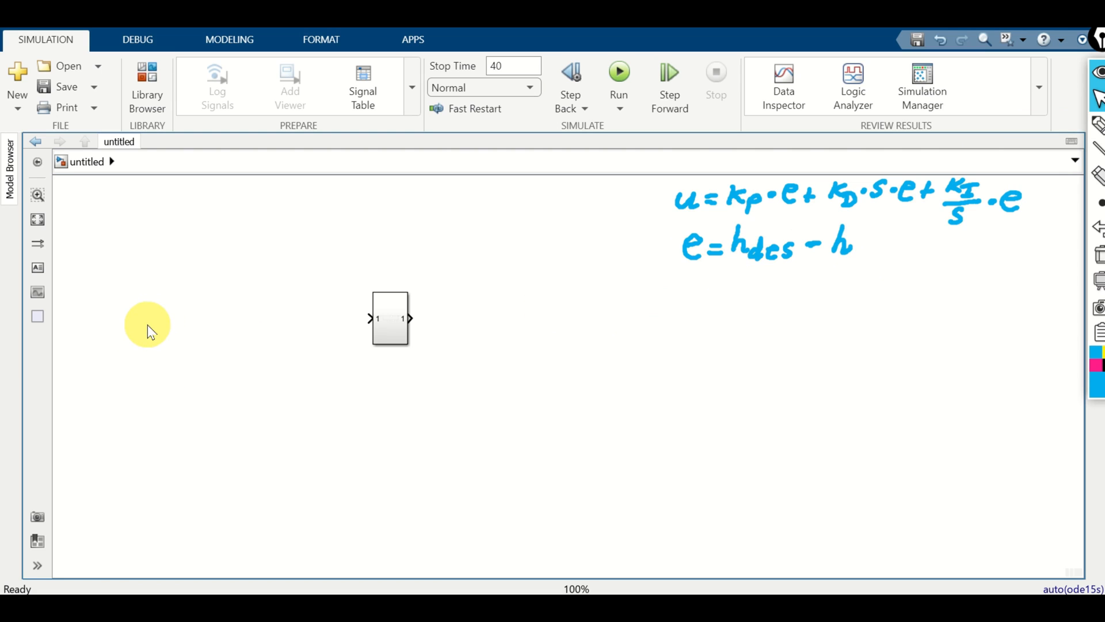
double_click(147, 324)
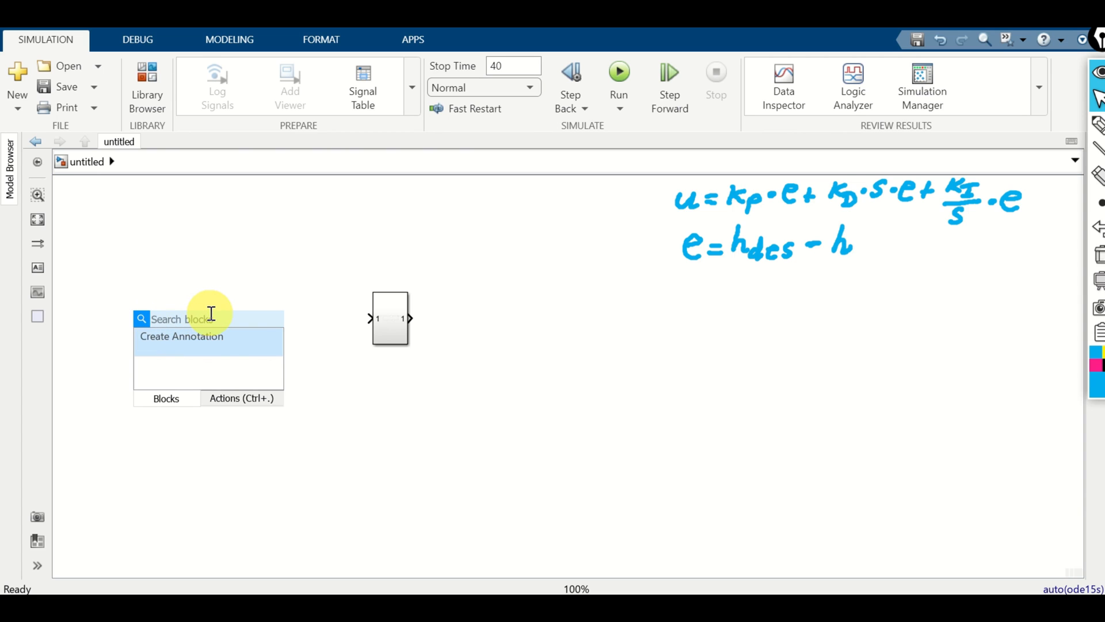
type("sum")
left_click(214, 343)
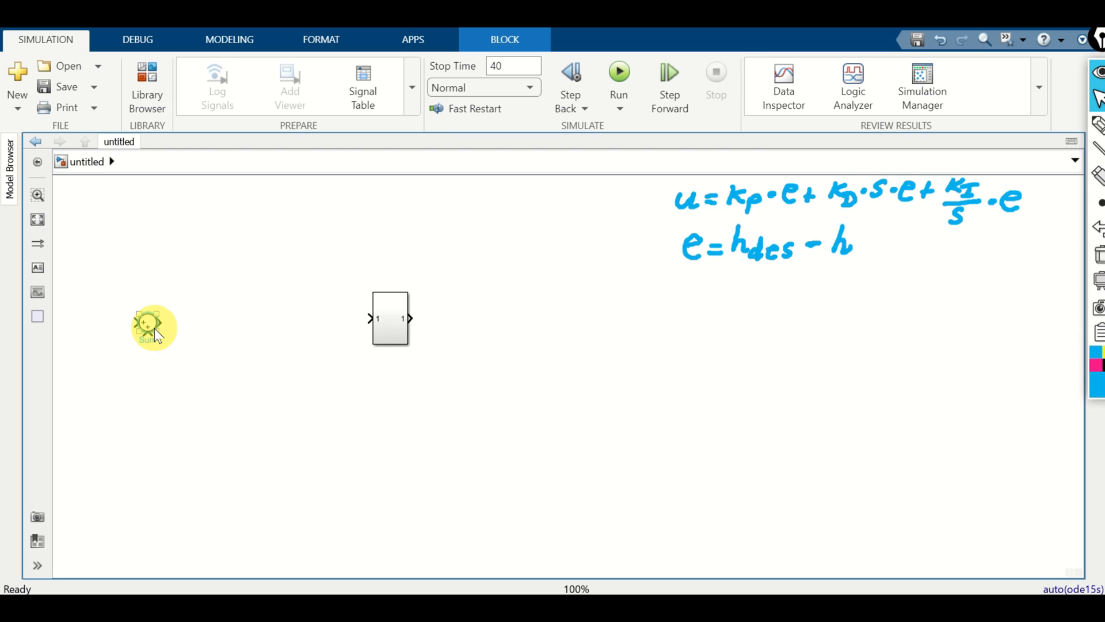
mouse_move(156, 327)
left_mouse_down()
mouse_move(169, 340)
mouse_move(153, 326)
left_mouse_up()
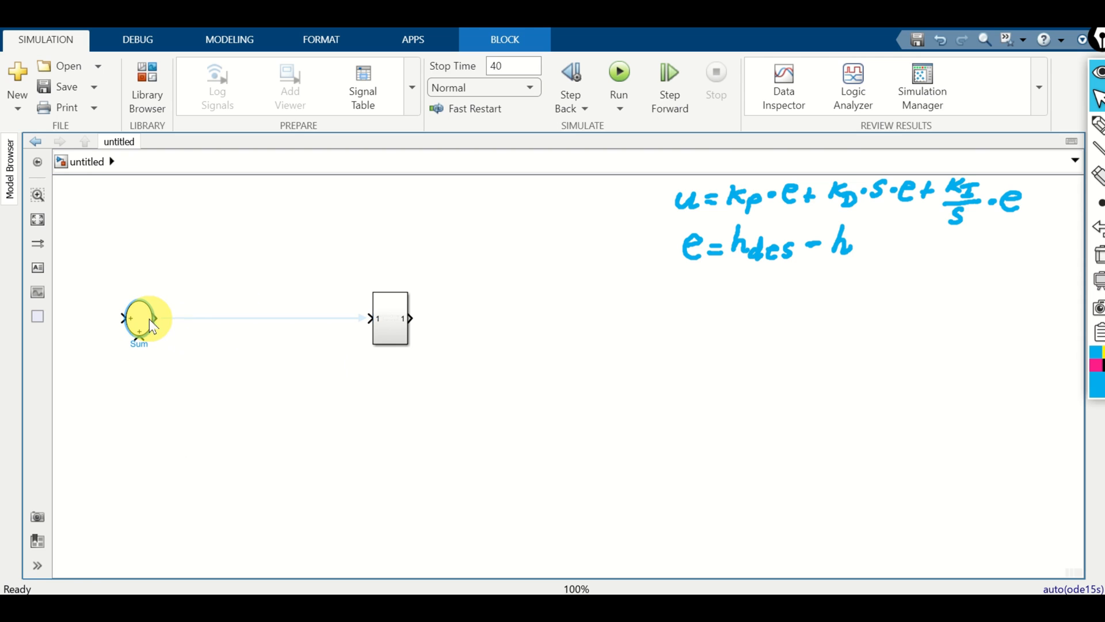
Set the new Sum block's list of signs to |+- so its lower input is subtracted.
left_click_drag(227, 380, 448, 474)
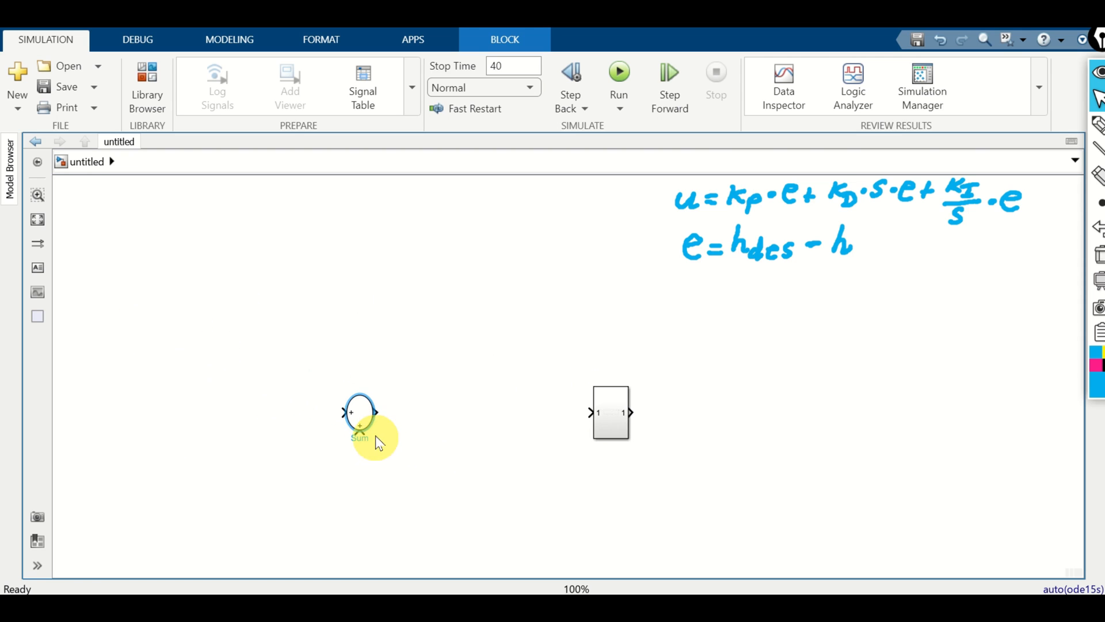
double_click(361, 416)
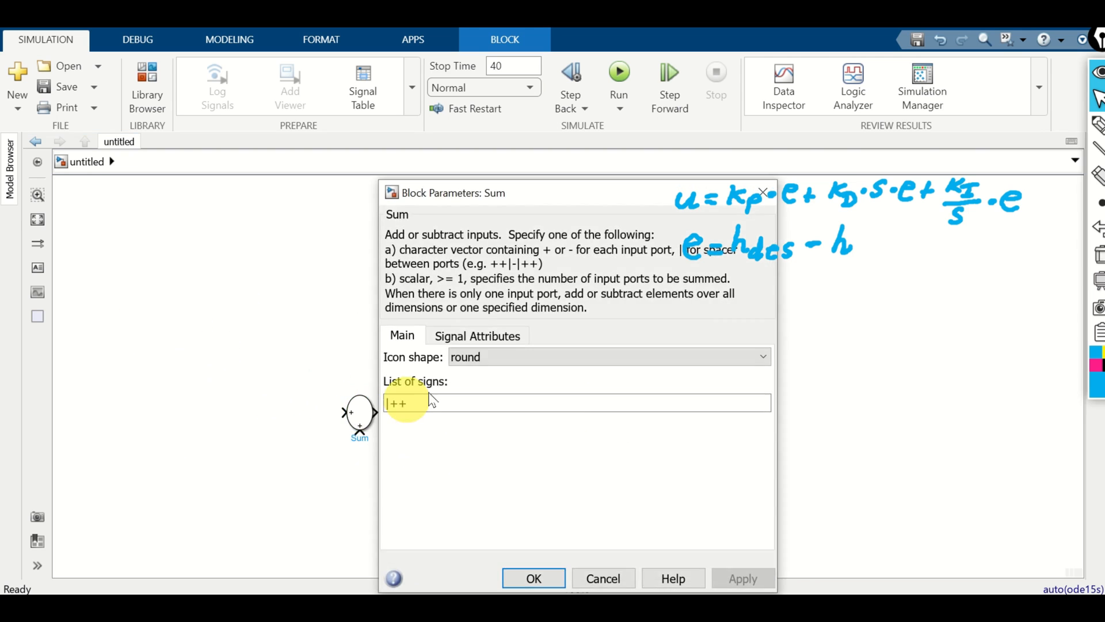
left_click(444, 401)
key("BackSpace")
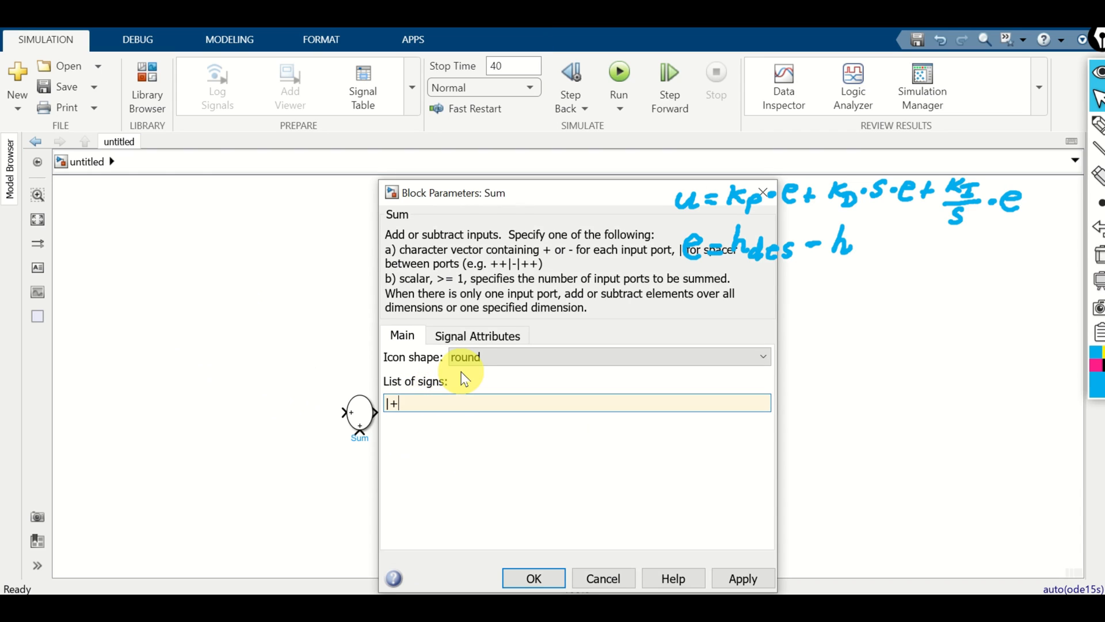
left_click(546, 577)
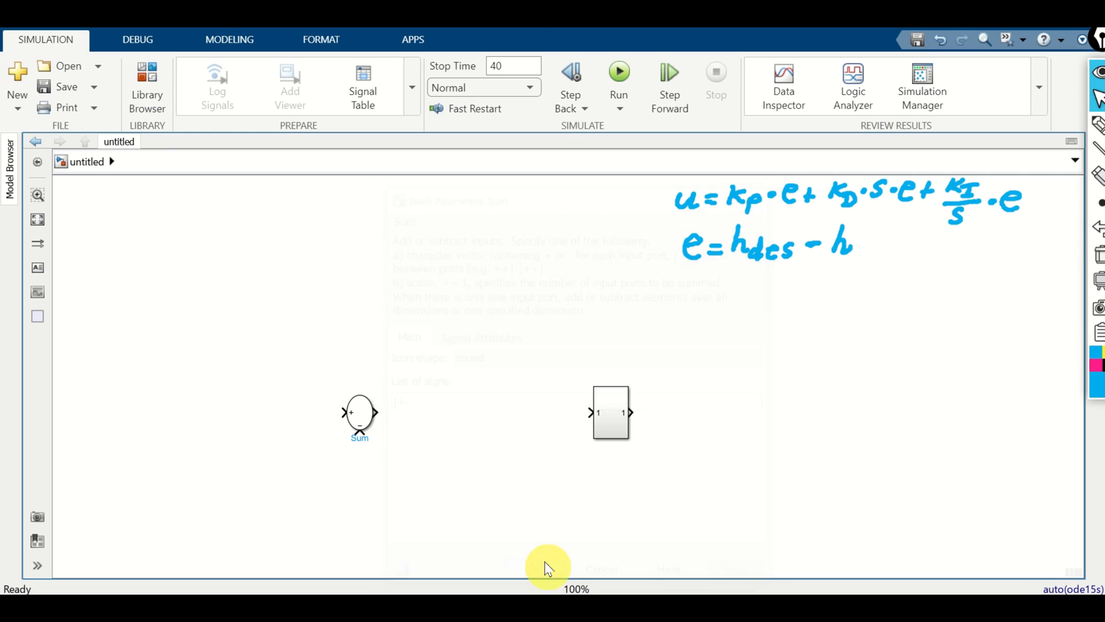
scroll(650, 432, "down", 4)
scroll(661, 445, "up", 6)
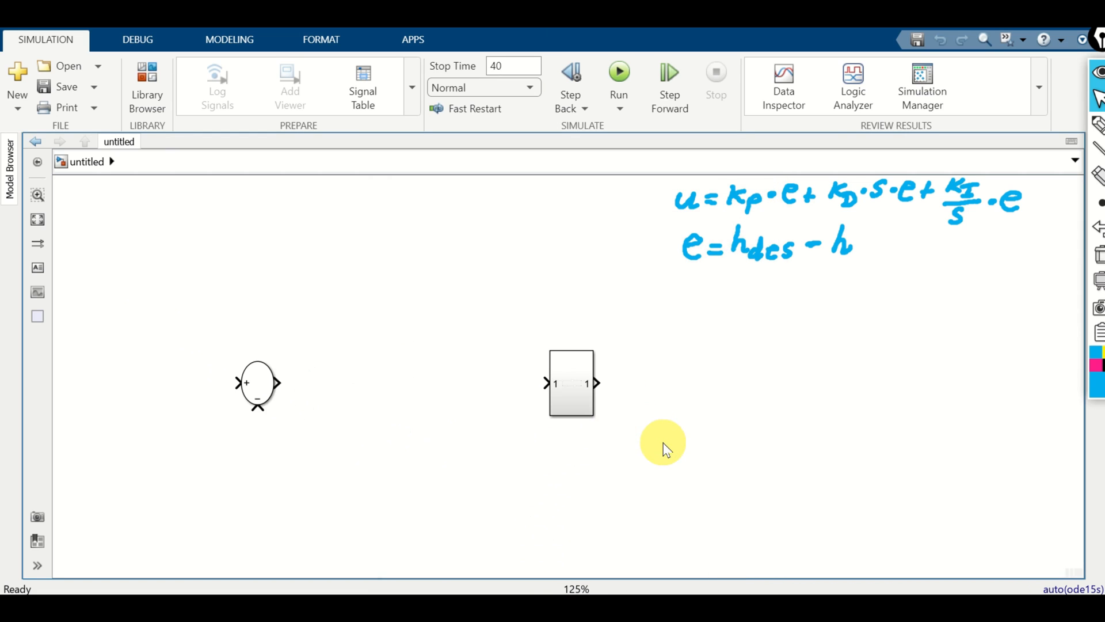
left_click_drag(662, 444, 687, 372)
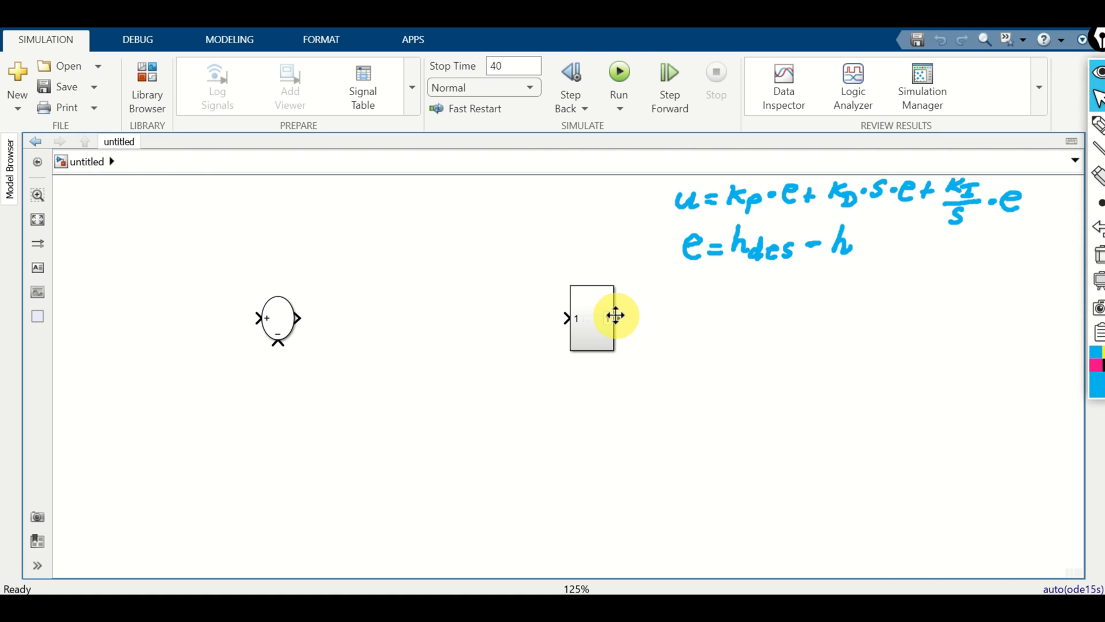
Connect the subsystem's output to the Sum block's minus input and route the feedback line well below and beyond the blocks.
left_click_drag(615, 315, 278, 345)
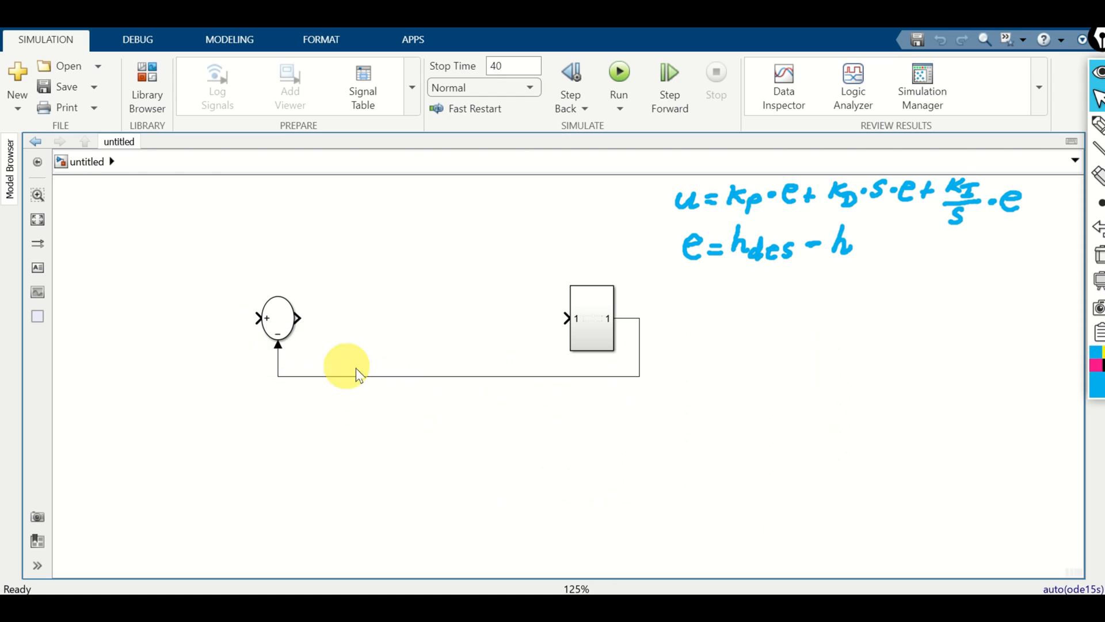
left_click_drag(402, 377, 387, 463)
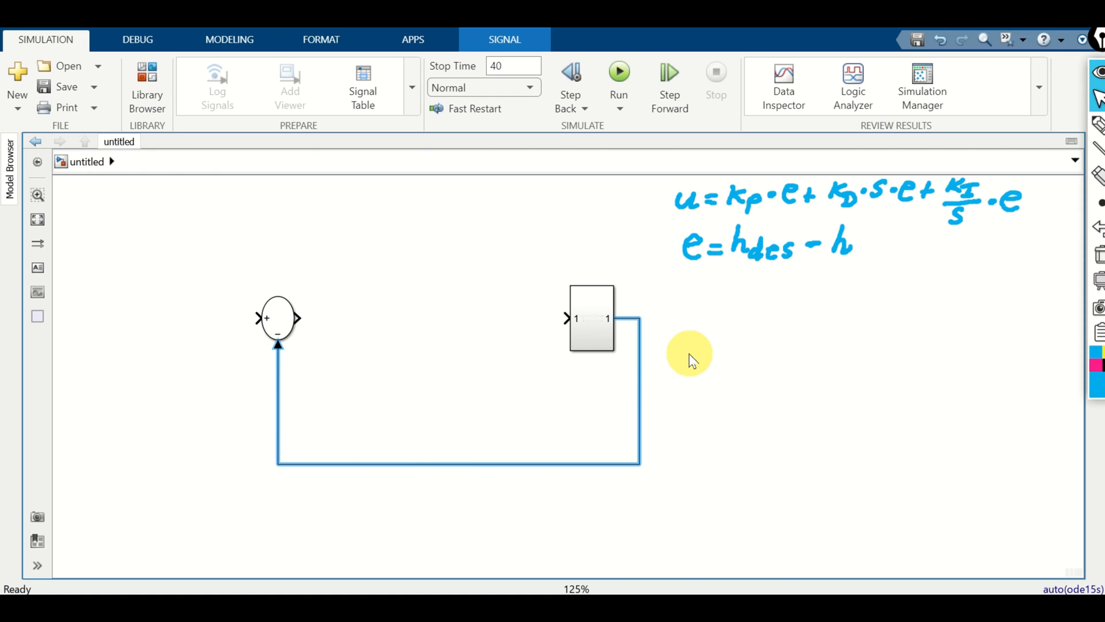
left_click_drag(639, 370, 724, 371)
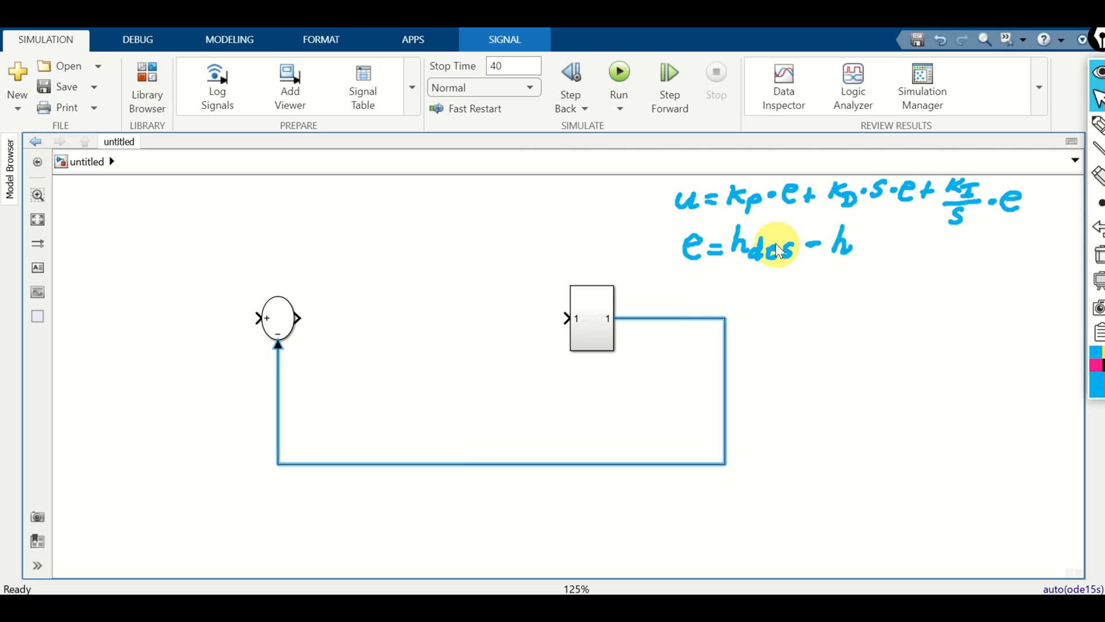
Add a slightly enlarged Constant block before the Sum block, connect it to the plus input, and move the Sum block closer to it.
double_click(104, 321)
type("con")
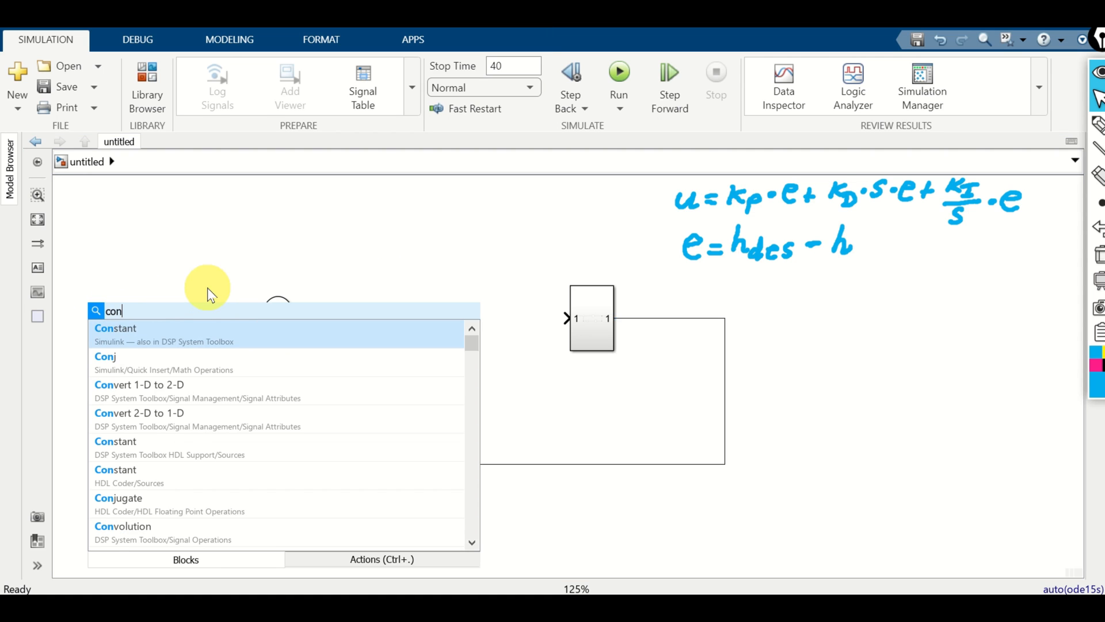
left_click(153, 329)
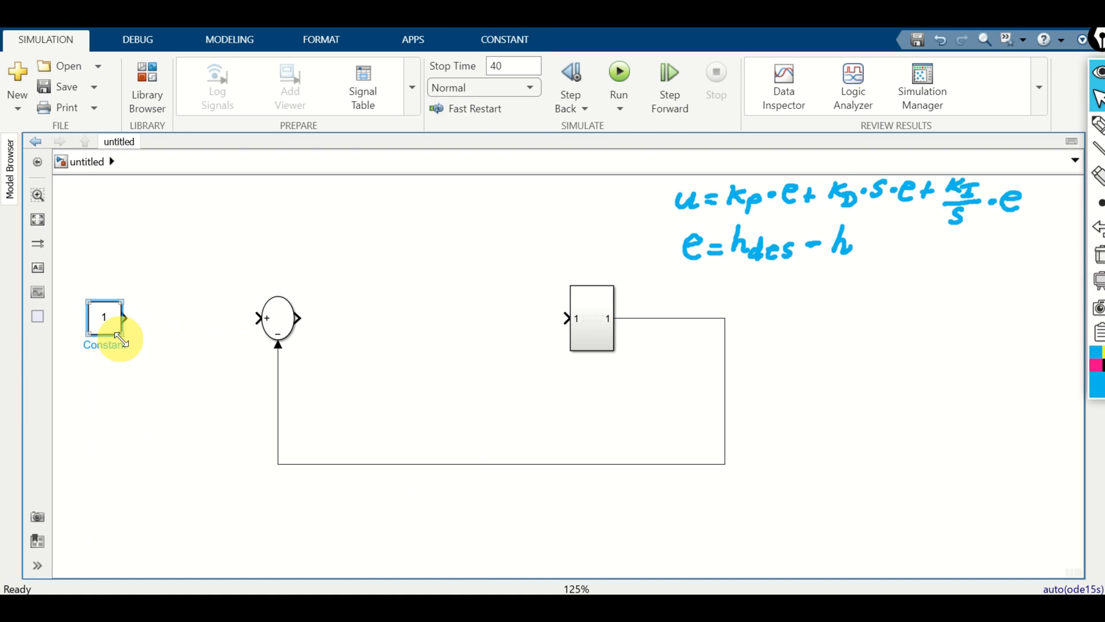
left_click_drag(121, 340, 133, 320)
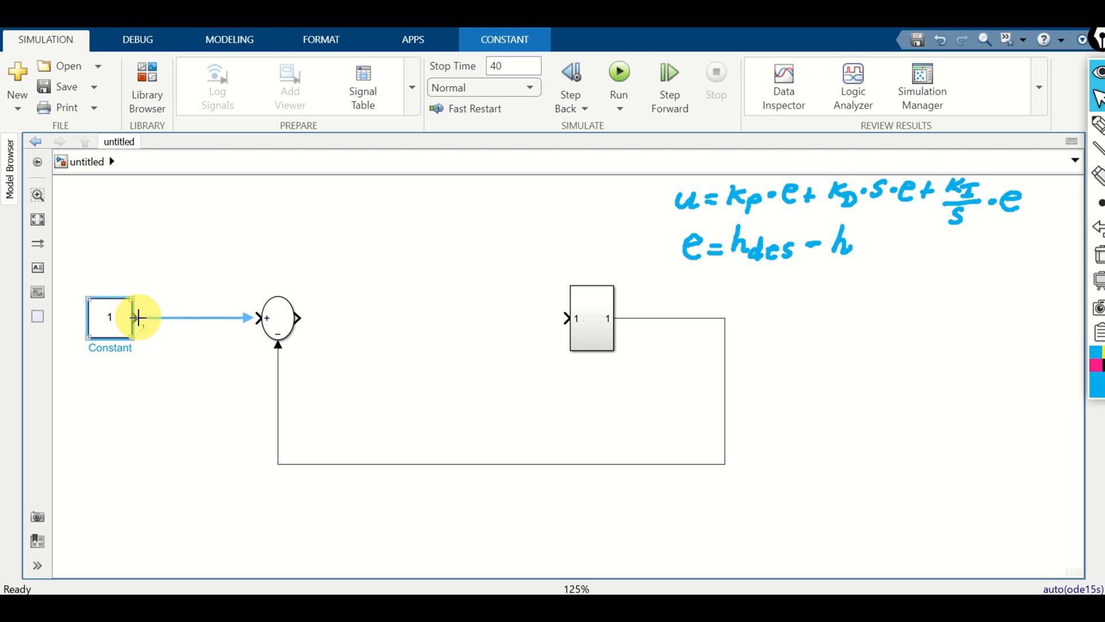
left_click_drag(289, 317, 198, 316)
left_click(249, 301)
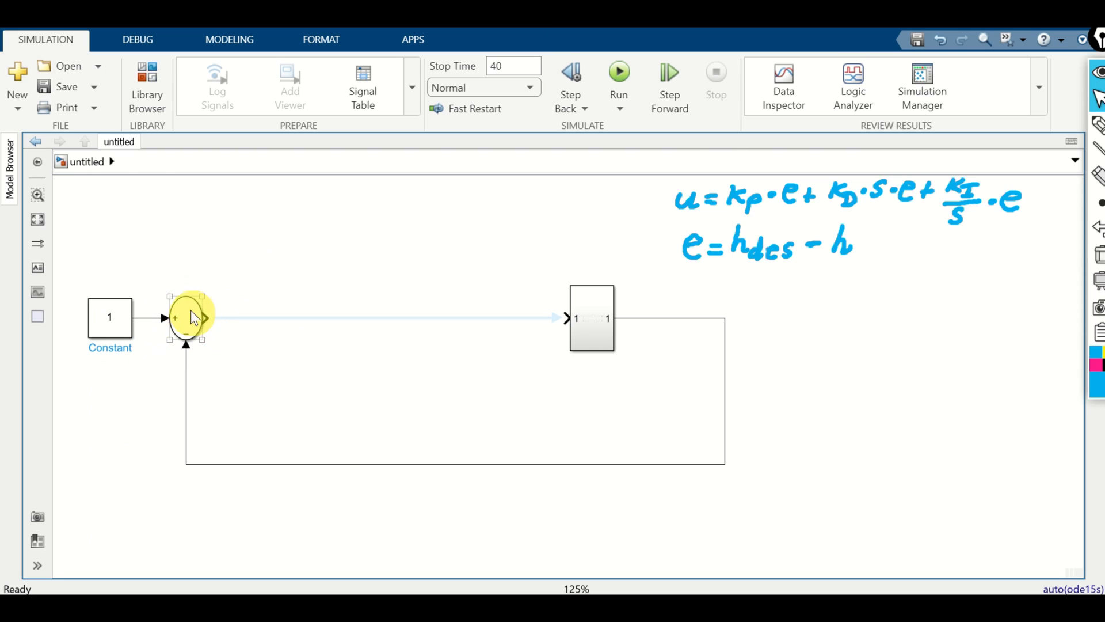
left_click(229, 322)
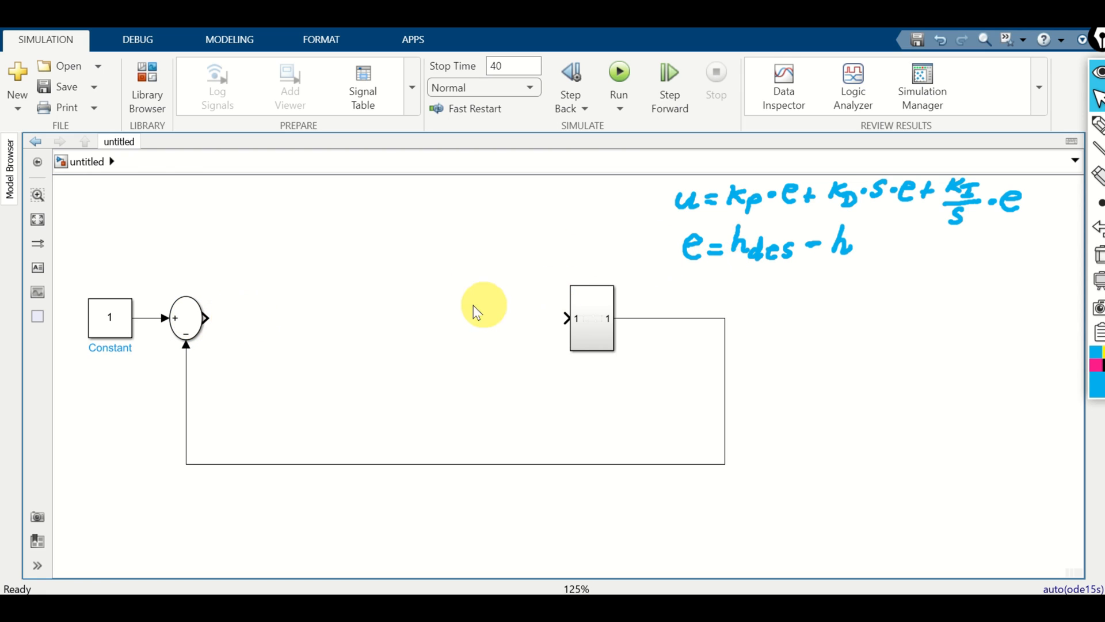
Move the subsystem farther from the Sum block and extend the feedback line to make room for the controller blocks.
left_click_drag(331, 292, 395, 394)
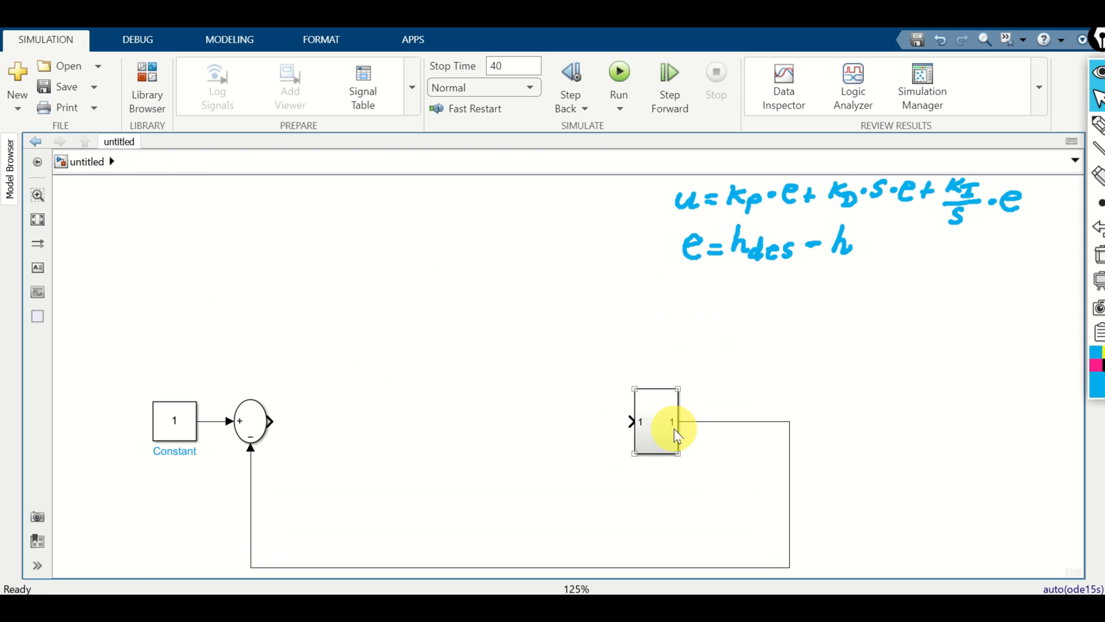
left_click_drag(677, 436, 926, 429)
left_click_drag(722, 418, 835, 420)
left_click(363, 283)
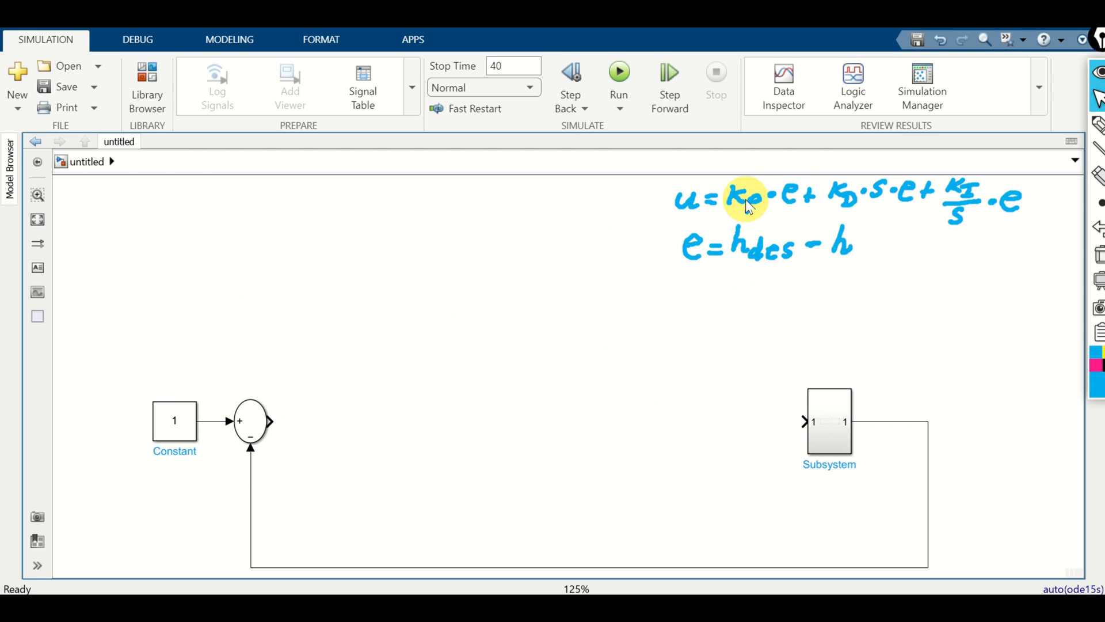
Add a Gain block in the empty area above the loop, between the Sum block and the subsystem, and enlarge it slightly.
double_click(377, 274)
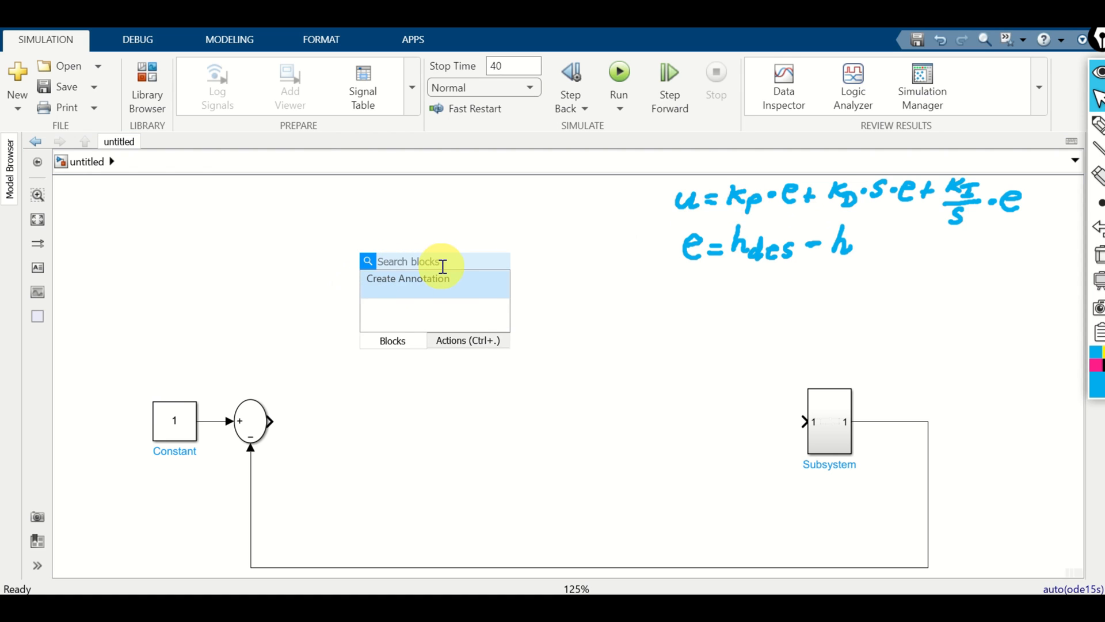
type("gain")
left_click(402, 288)
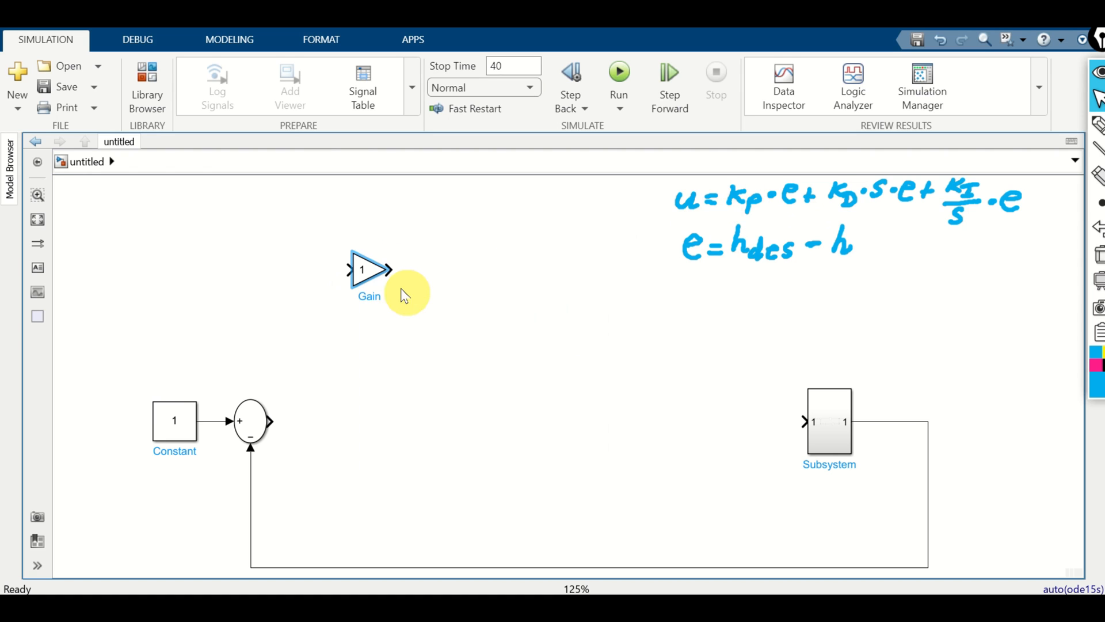
left_click_drag(386, 284, 392, 294)
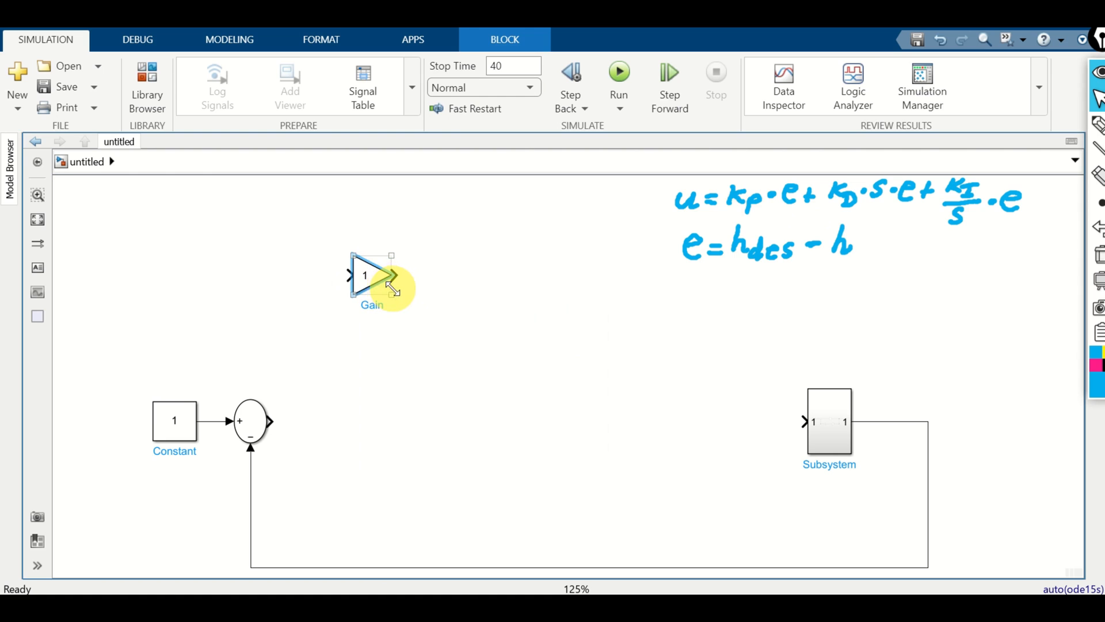
Set the new block's gain to kp, shift it slightly, and connect the Sum block's output to its input.
double_click(376, 286)
type("kp")
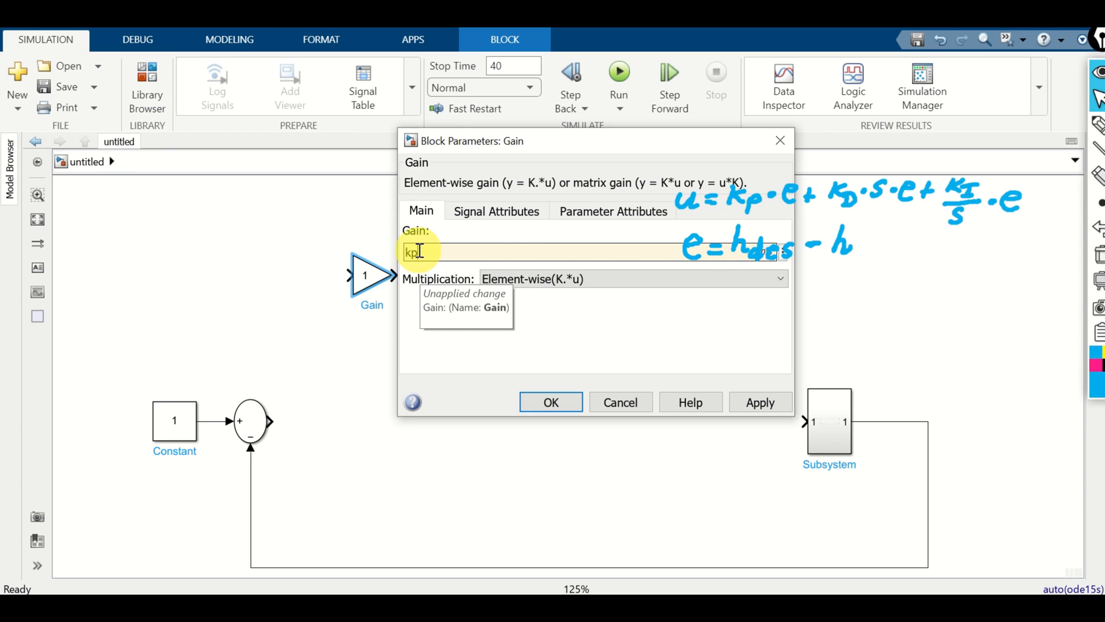
left_click(553, 402)
left_click_drag(380, 283, 406, 275)
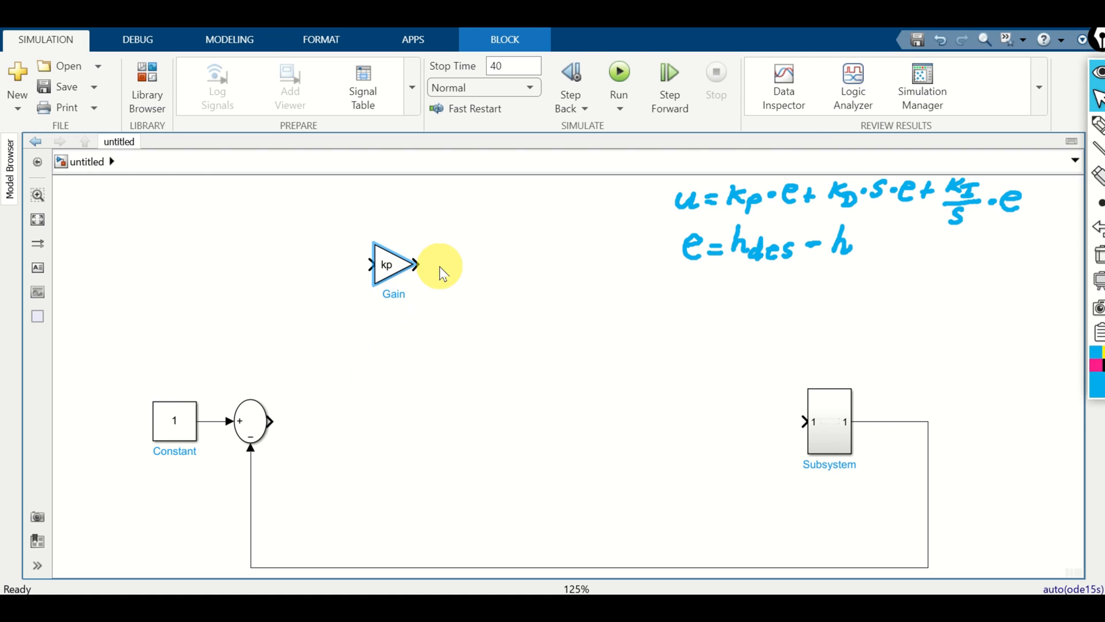
left_click_drag(271, 419, 372, 264)
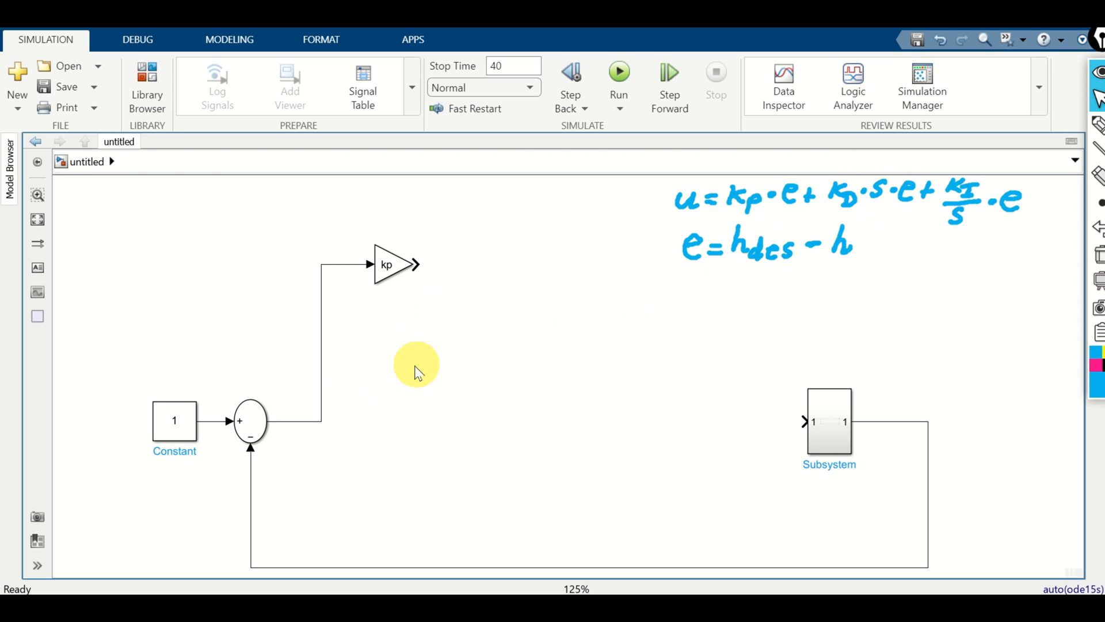
Add a second Gain block below kp with gain kd, align it with the Sum output, and branch the error signal into it.
double_click(380, 424)
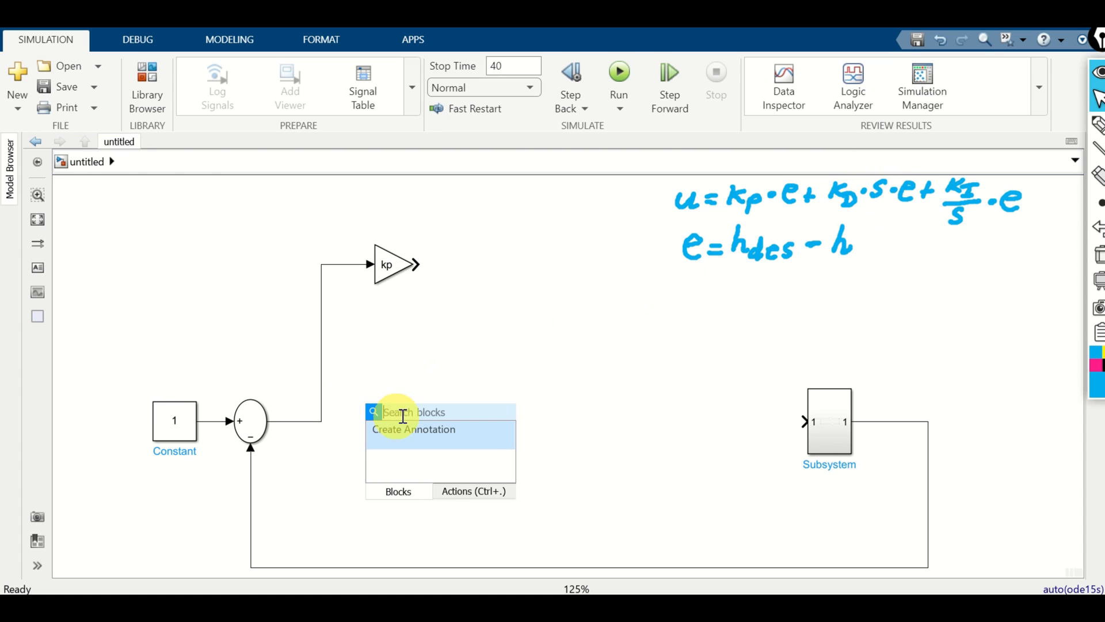
type("gain")
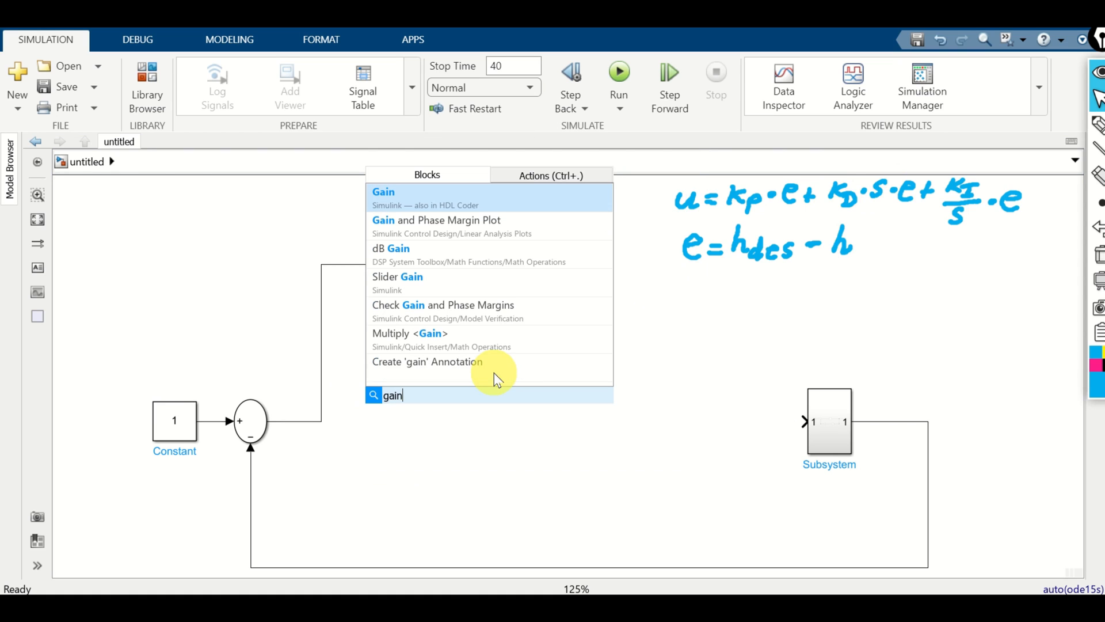
left_click(501, 192)
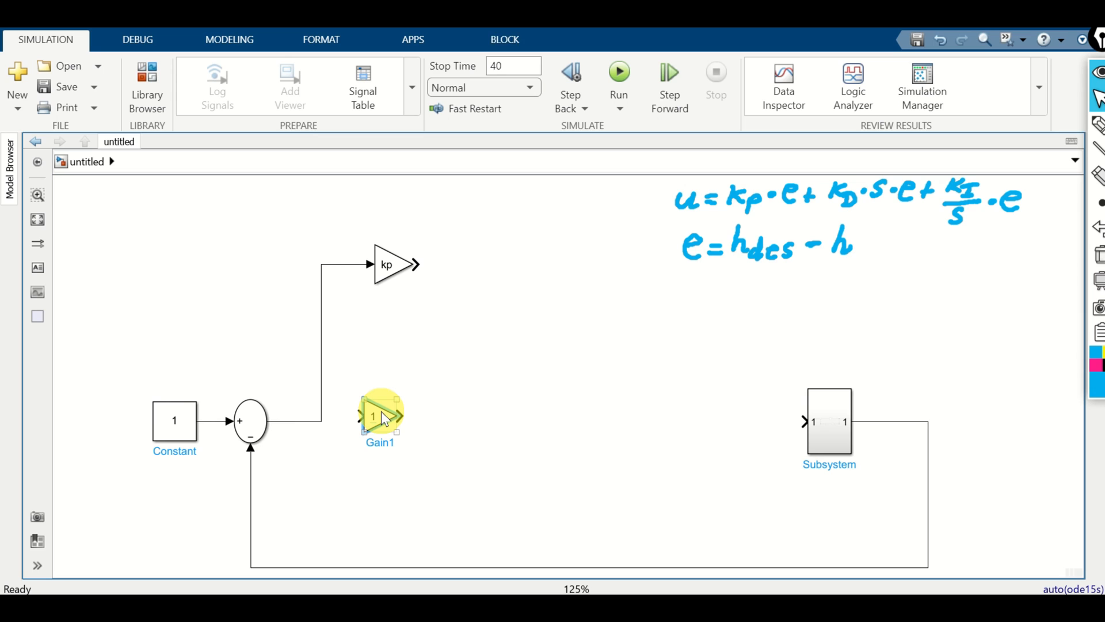
double_click(381, 411)
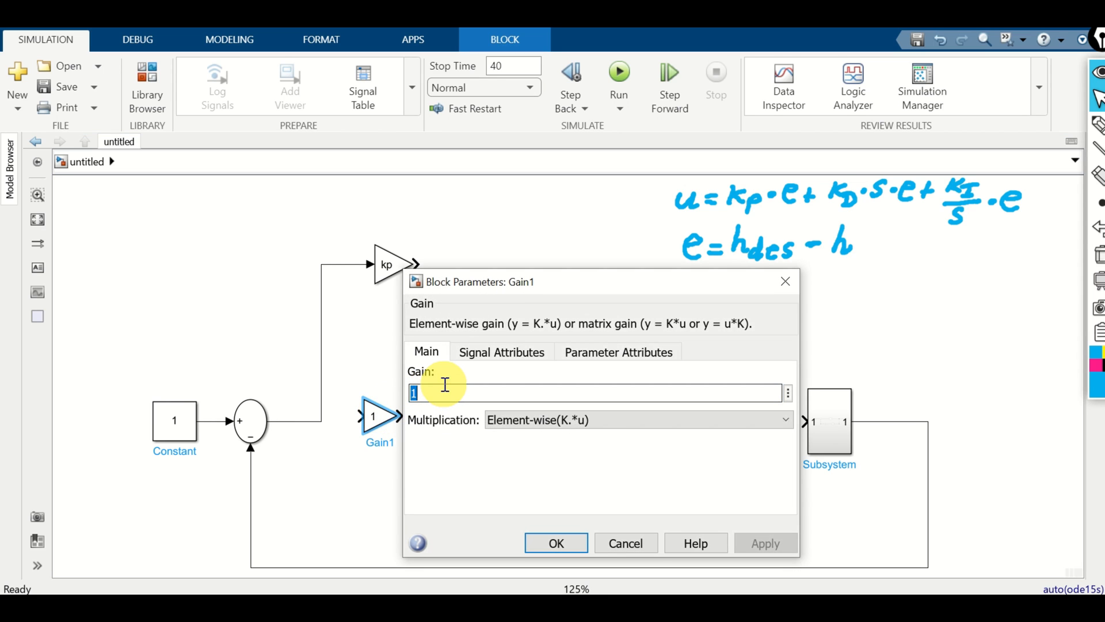
type("kd")
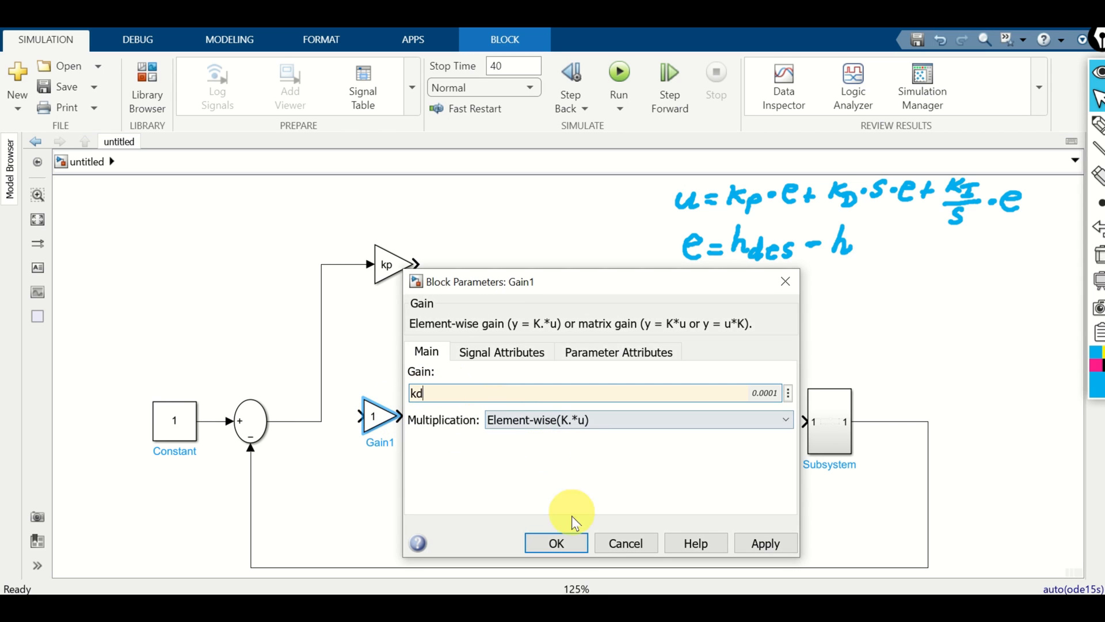
left_click(572, 547)
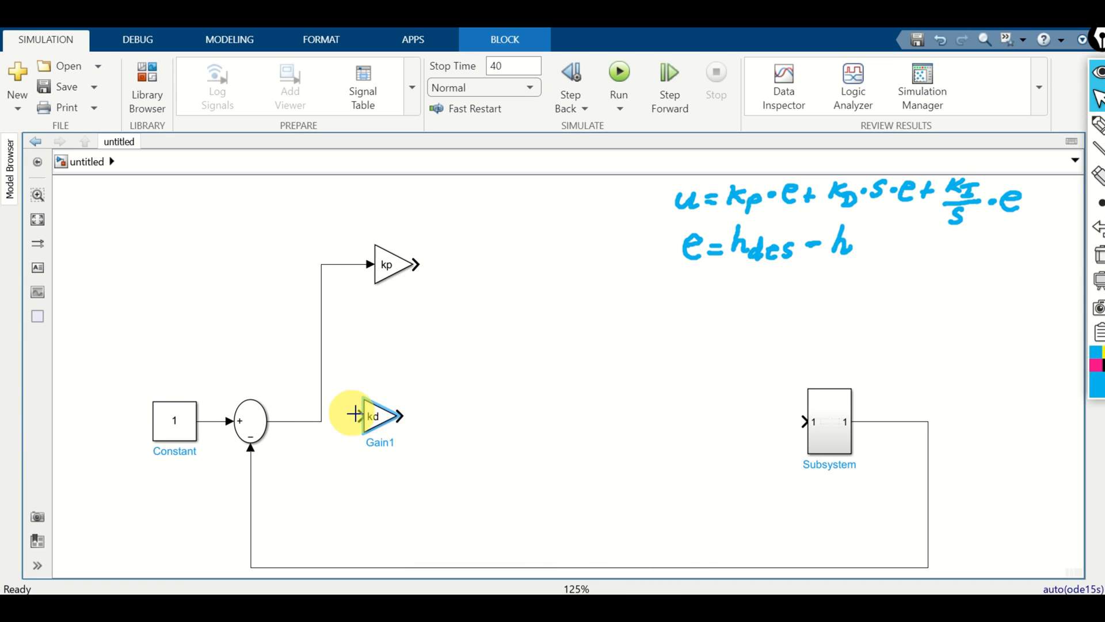
left_click_drag(392, 426, 319, 421)
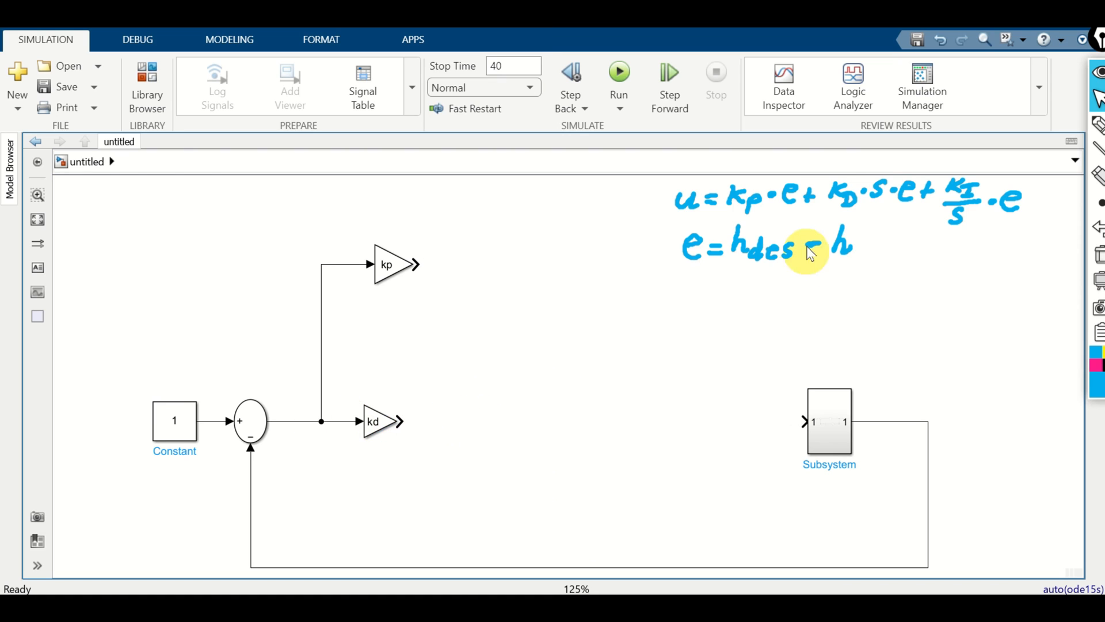
Add a Derivative block right after the kd gain and connect the gain's output to it.
double_click(441, 425)
type("de")
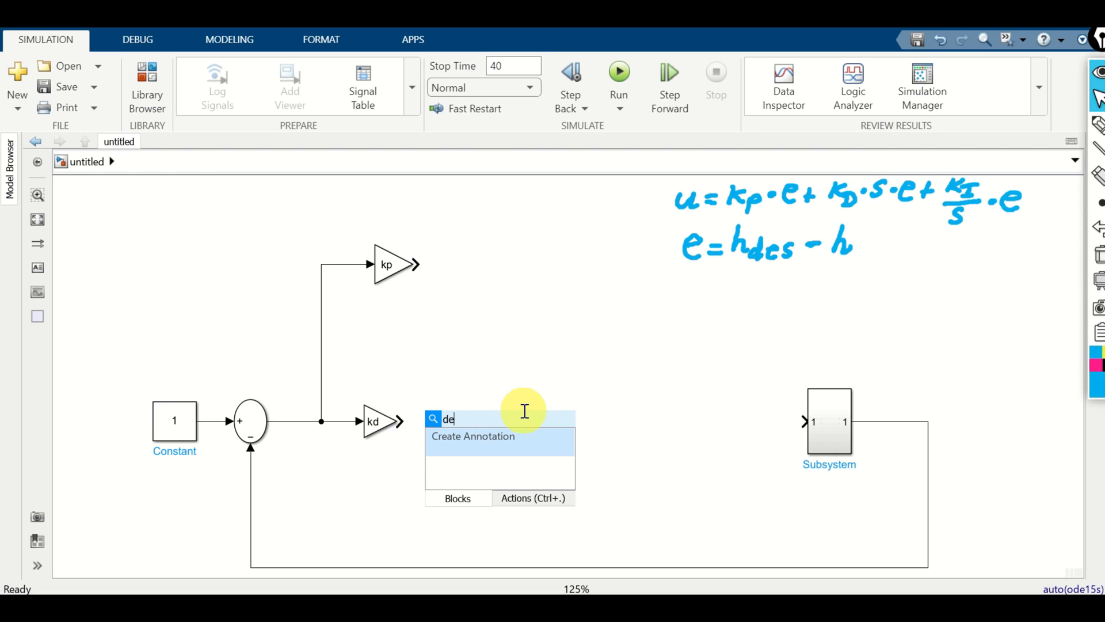
type("r")
left_click(515, 210)
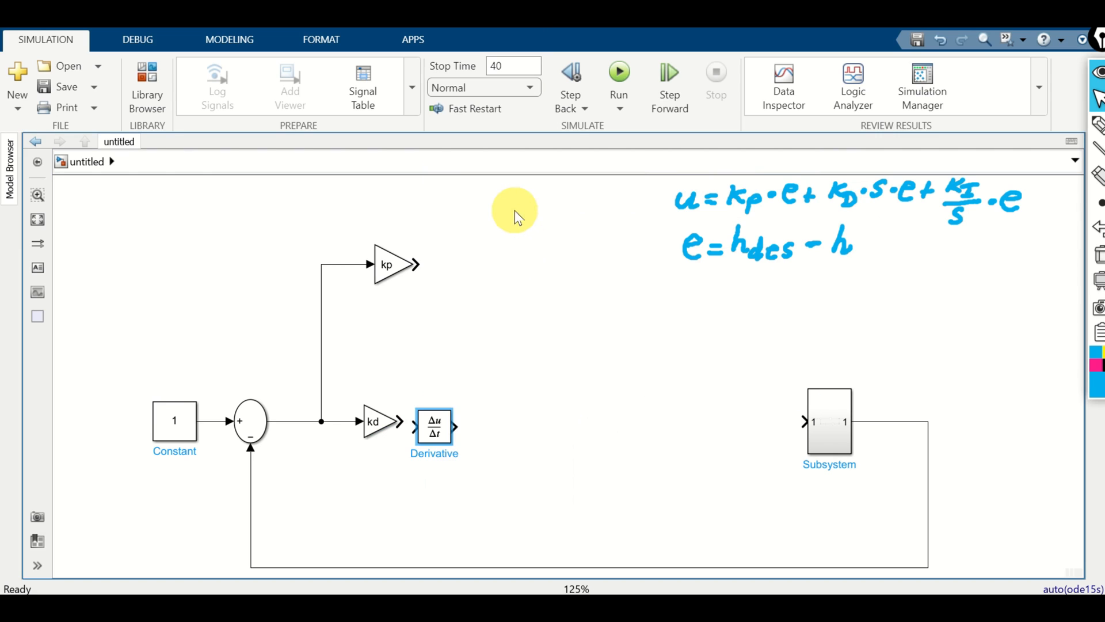
left_click_drag(448, 421, 454, 415)
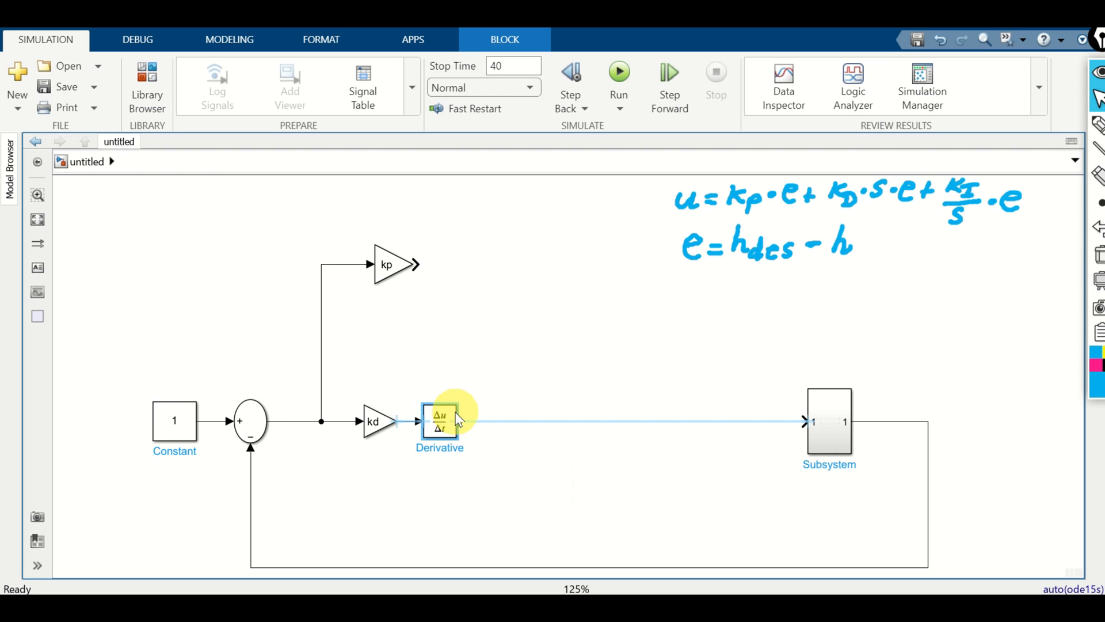
left_click(404, 421)
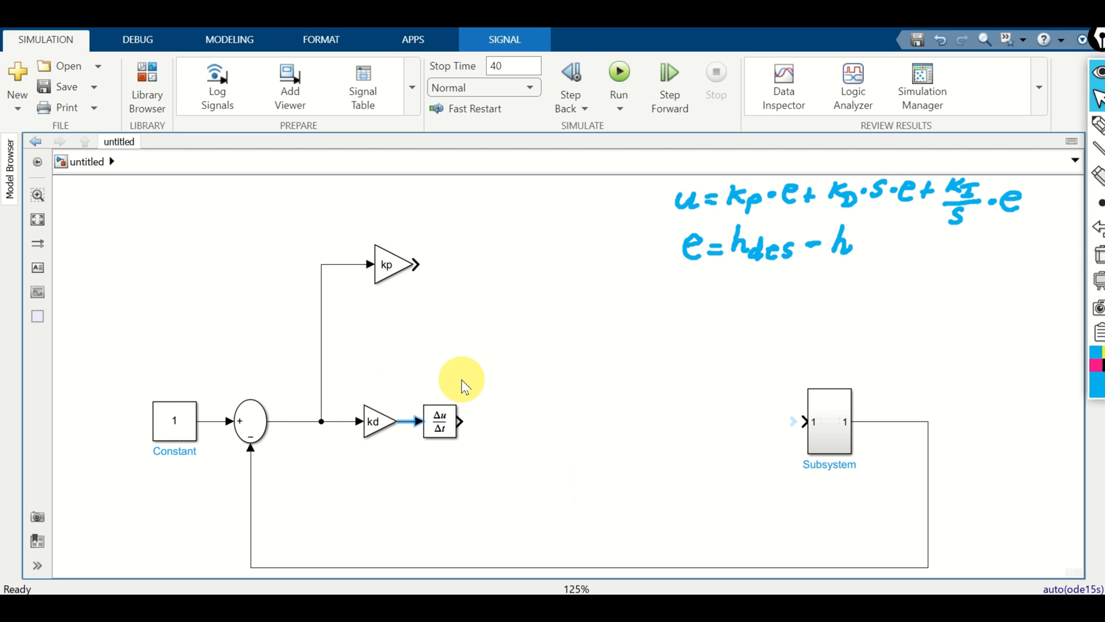
Handwrite the filtered derivative term KD·s/(T·s+1) with the annotation pen in the empty area beside the kp gain.
left_click(1098, 124)
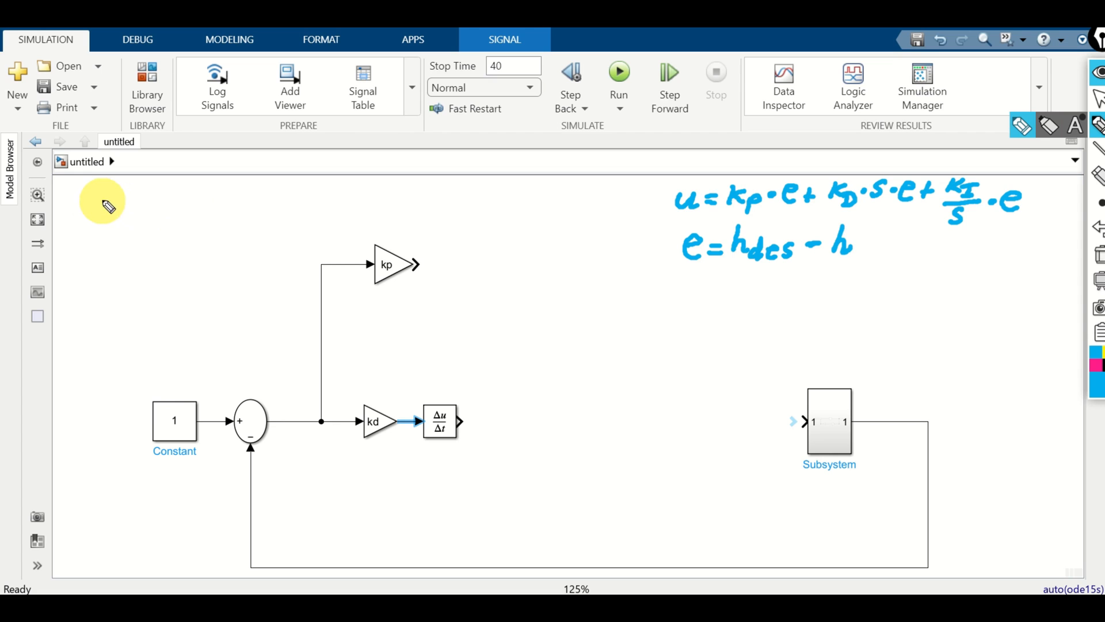
mouse_move(101, 199)
left_mouse_down()
mouse_move(97, 215)
mouse_move(128, 218)
mouse_move(112, 223)
mouse_move(159, 222)
mouse_move(142, 210)
left_mouse_up()
left_click_drag(77, 234, 102, 230)
left_click_drag(92, 232, 82, 249)
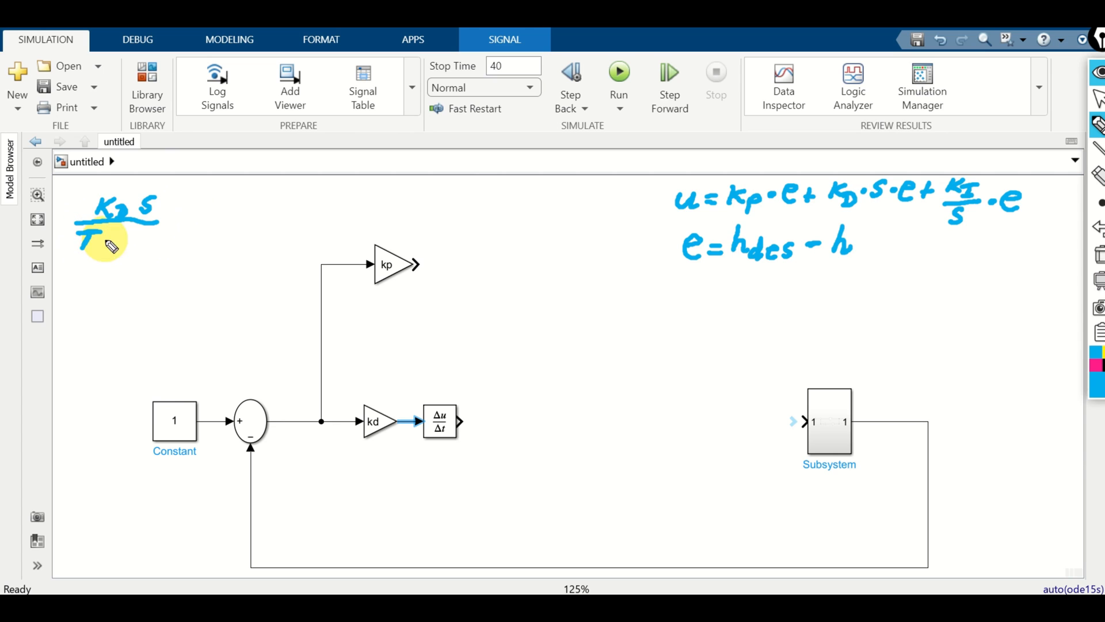
mouse_move(118, 233)
left_mouse_down()
mouse_move(109, 249)
mouse_move(142, 238)
mouse_move(132, 249)
mouse_move(151, 249)
left_mouse_up()
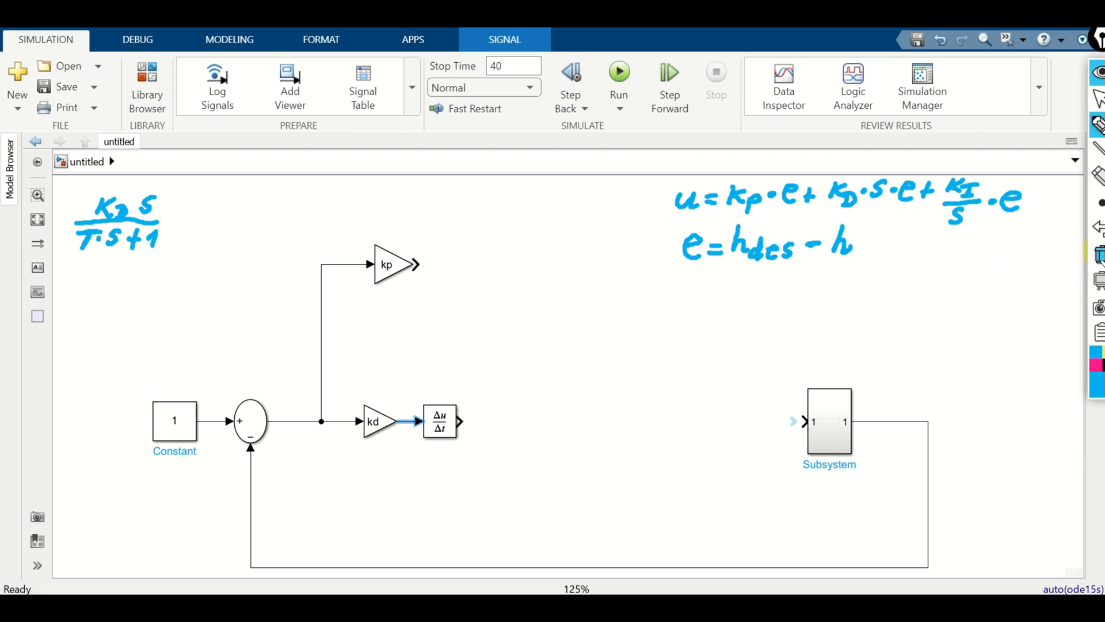
Undo the handwritten filtered derivative term and put the annotation pen away.
left_click(1097, 228)
left_click(1097, 227)
left_click(1098, 228)
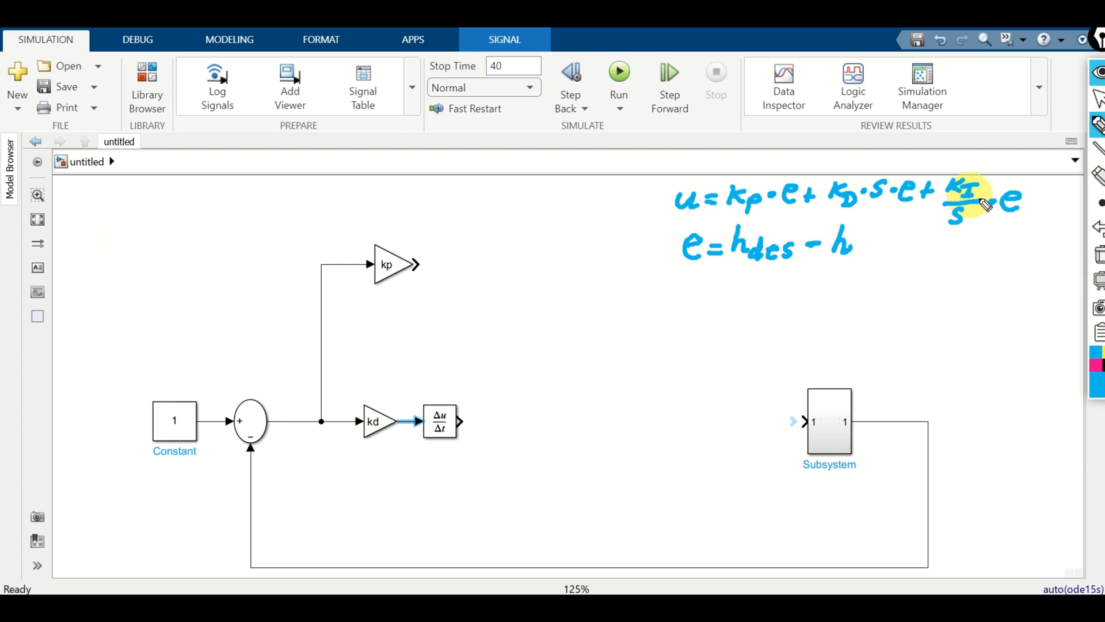
left_click(1097, 99)
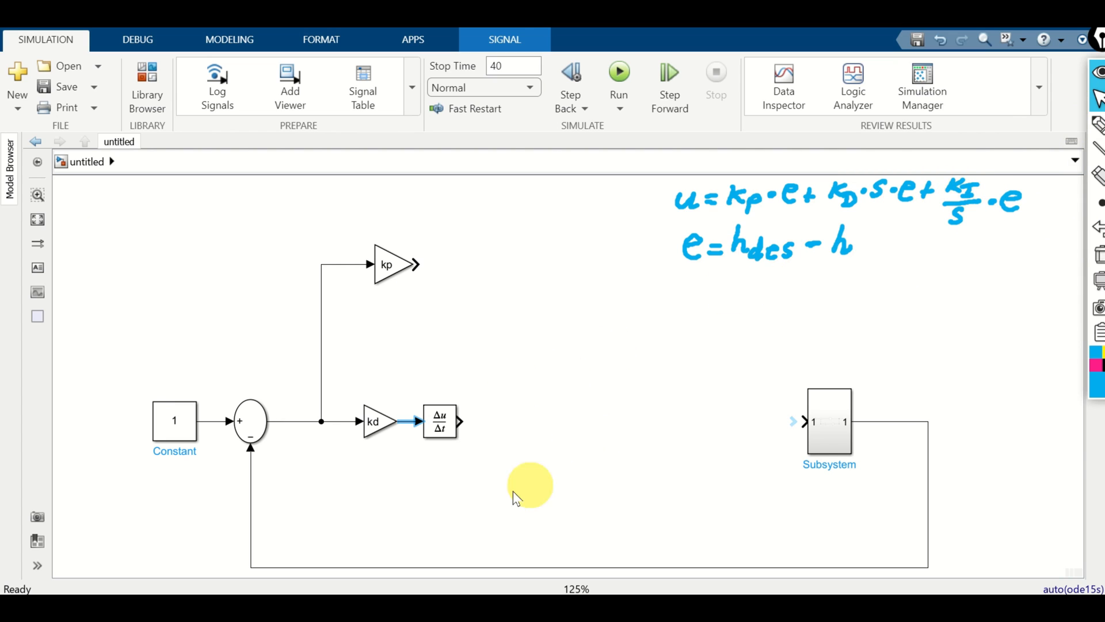
Add a third Gain block directly below the kd gain and line it up with that block.
double_click(387, 489)
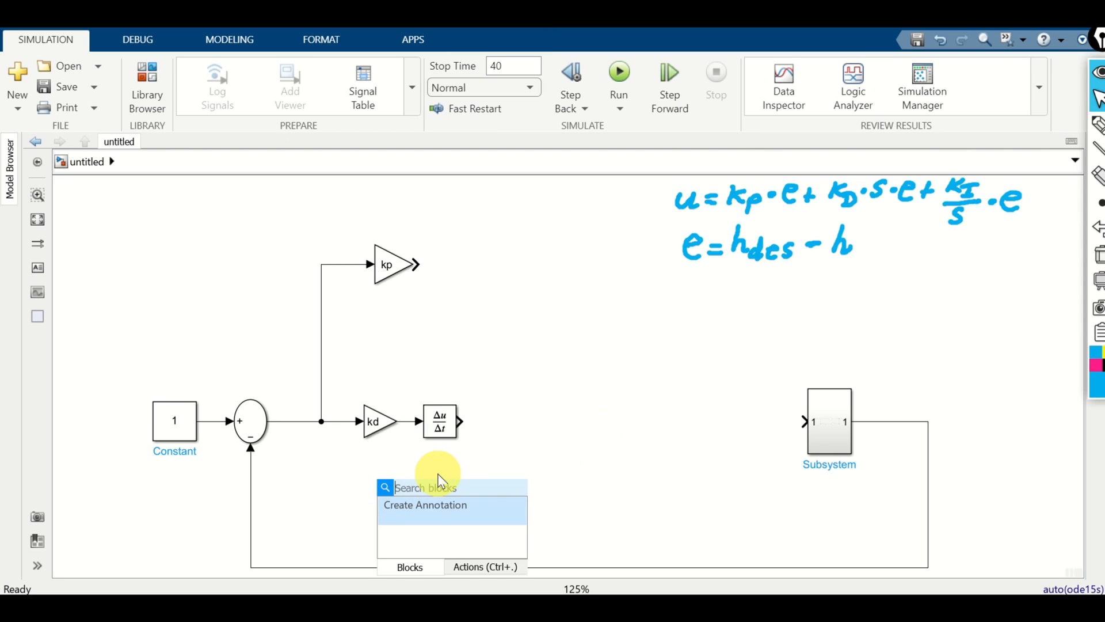
type("gain")
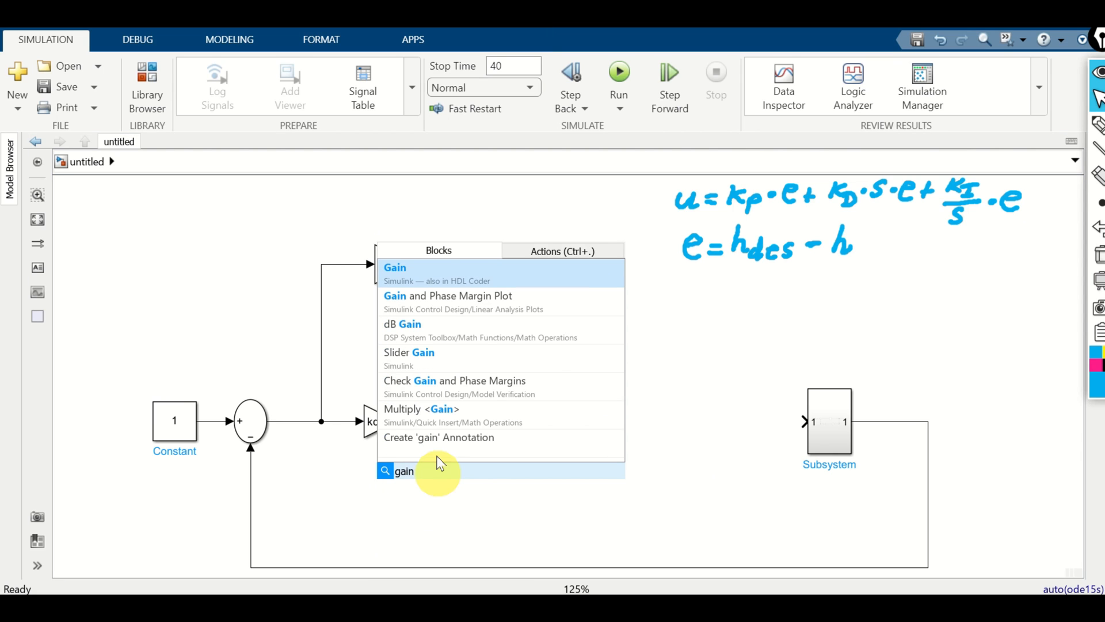
left_click(420, 279)
left_click_drag(402, 506, 389, 505)
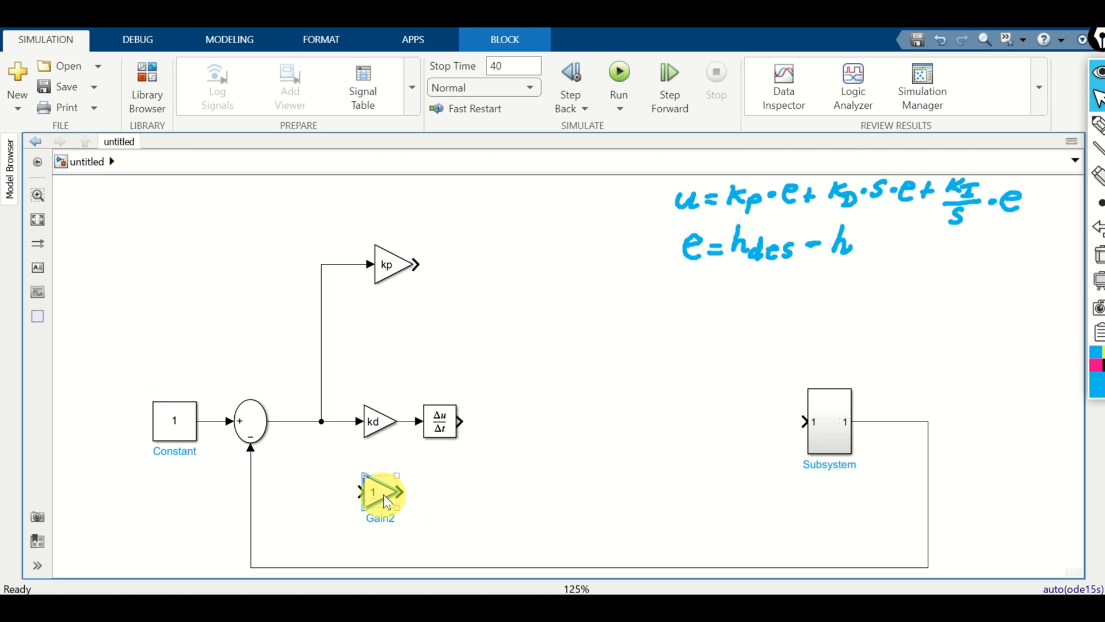
Set the third Gain block's gain to ki and branch the error signal to its input.
double_click(389, 499)
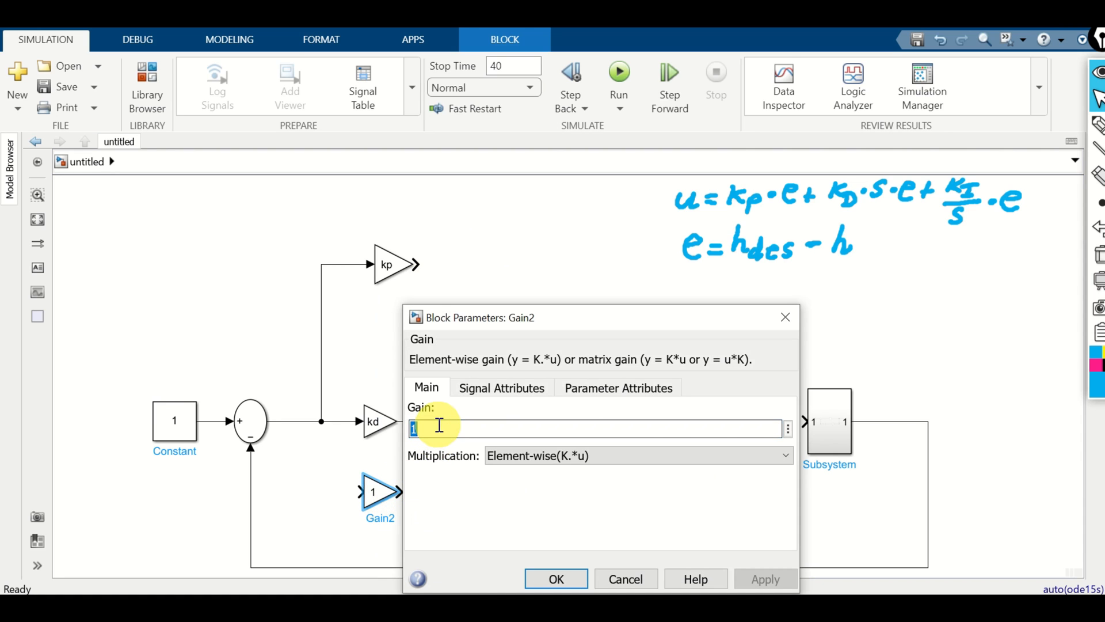
type("ki")
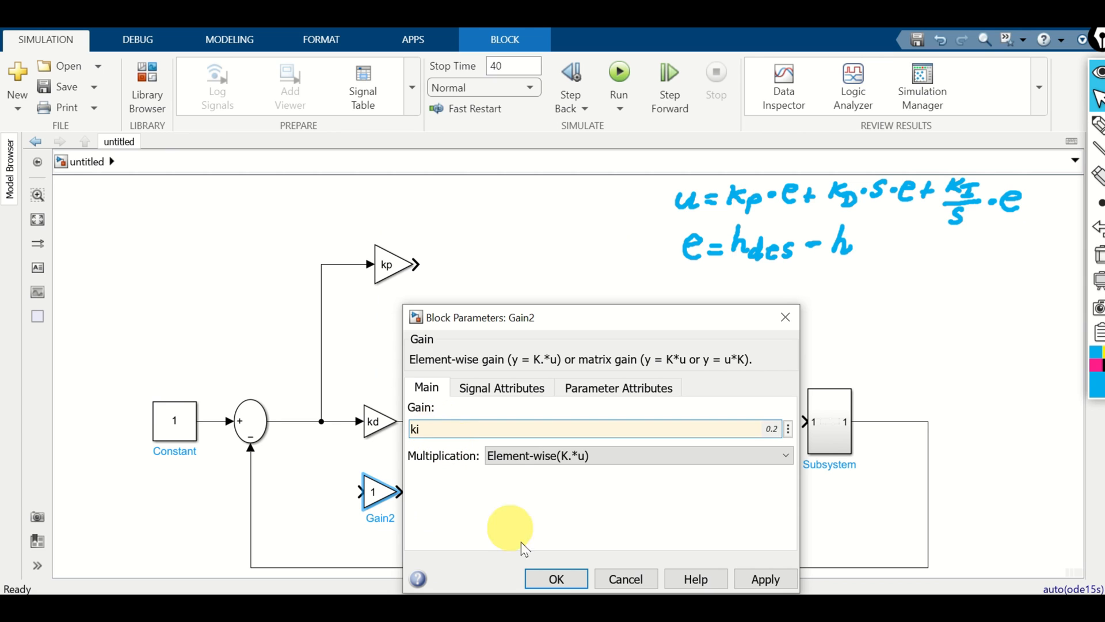
left_click(556, 578)
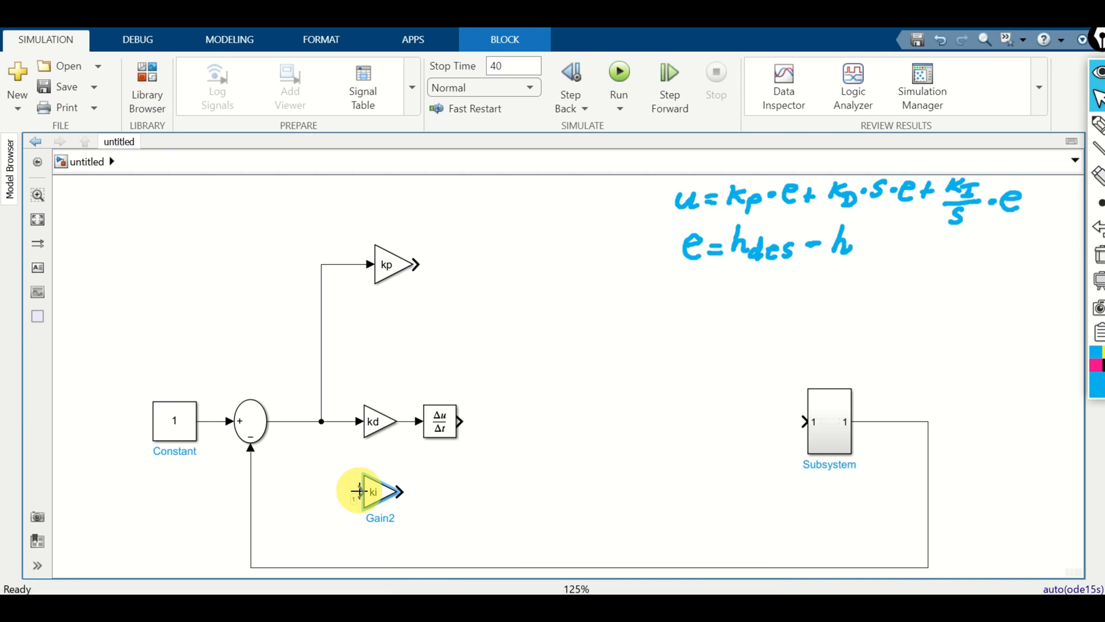
left_click_drag(359, 491, 323, 423)
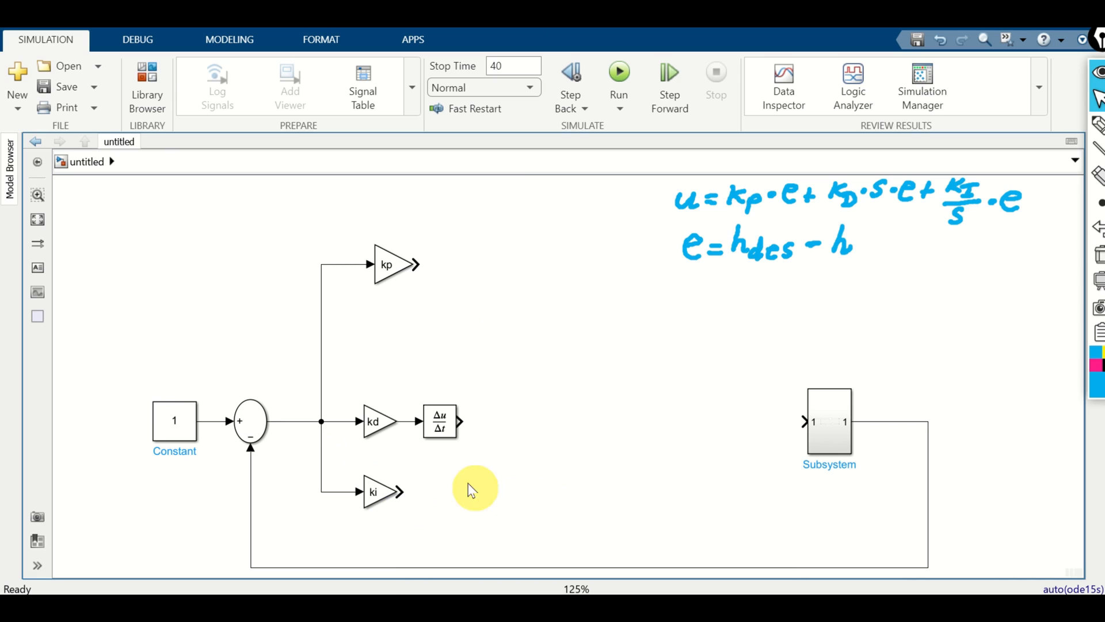
Add an Integrator block right after the ki gain, aligned with it, and connect the gain's output to it.
double_click(437, 490)
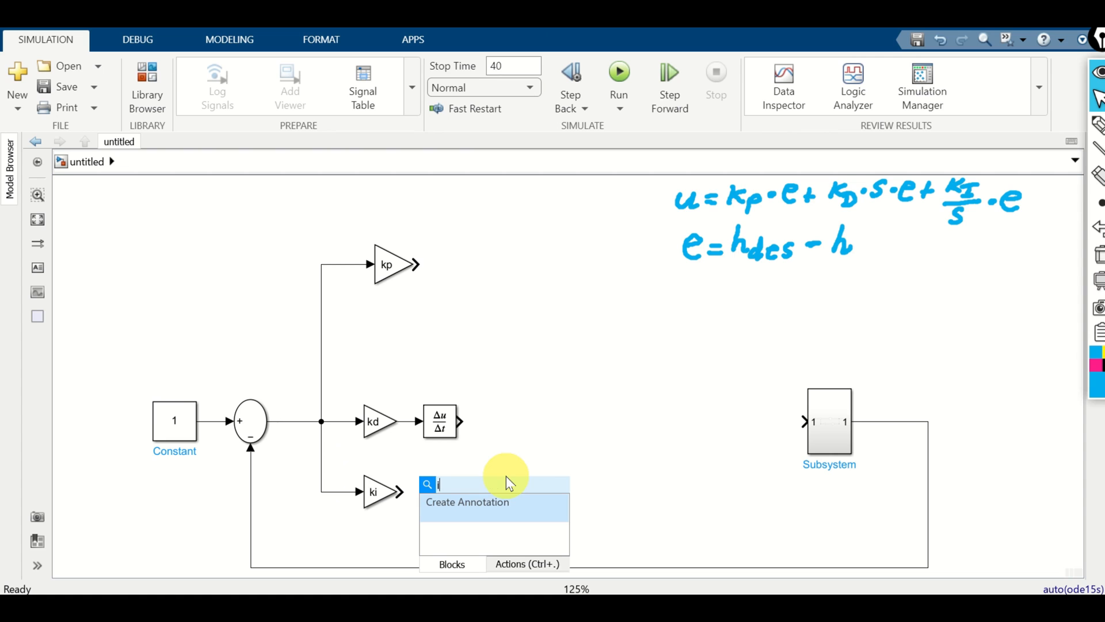
type("inte")
left_click(496, 254)
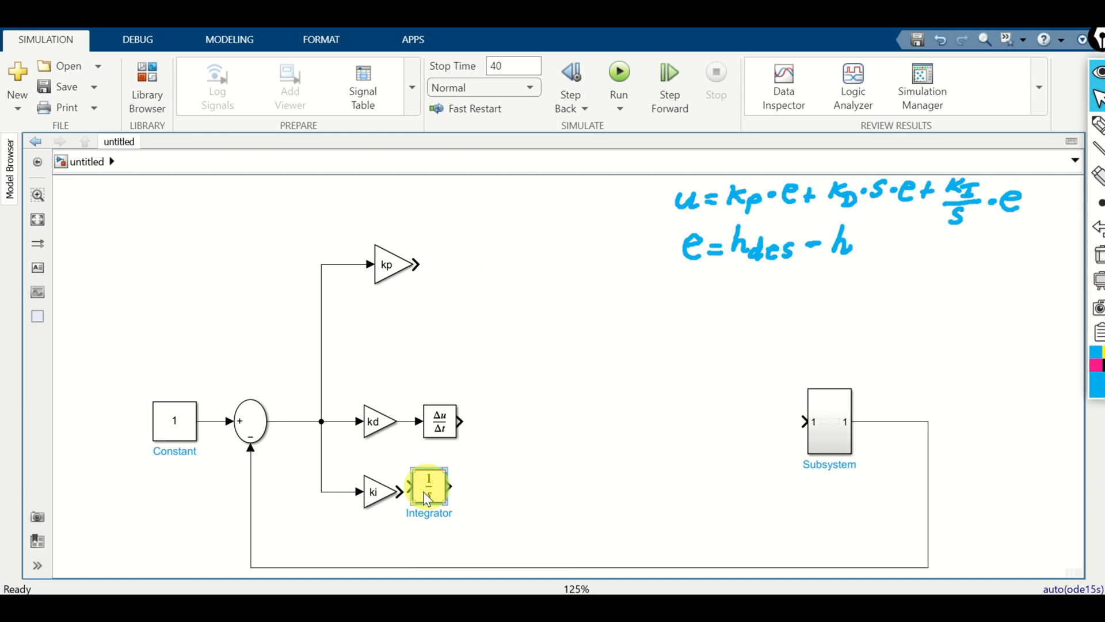
left_click(449, 505)
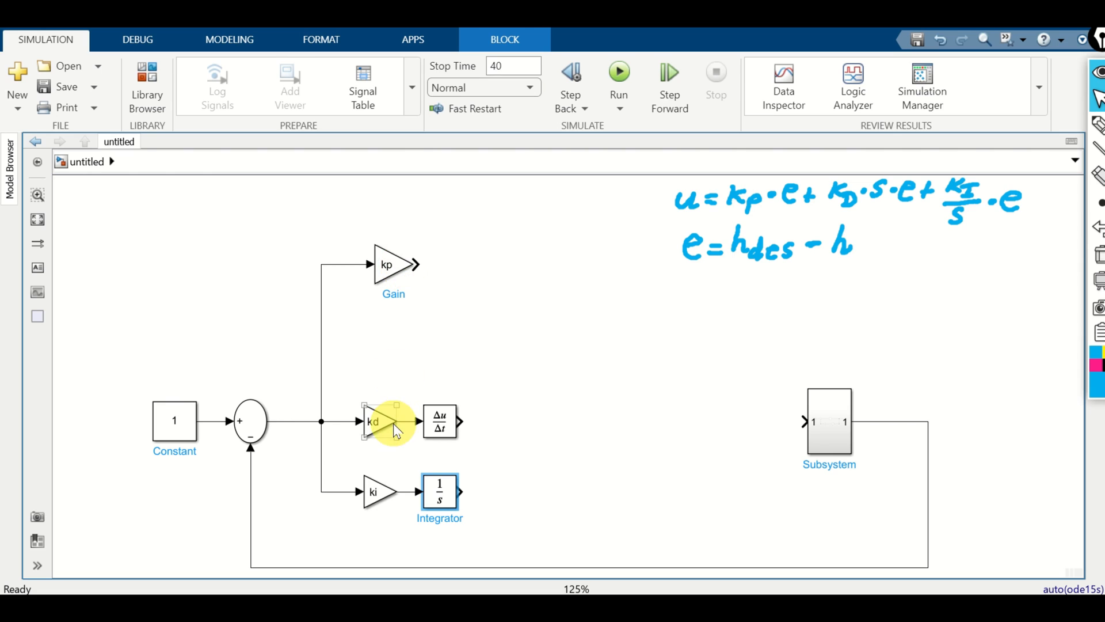
Place an Add block after the Derivative block and set its list of signs to +++ for three inputs.
double_click(541, 425)
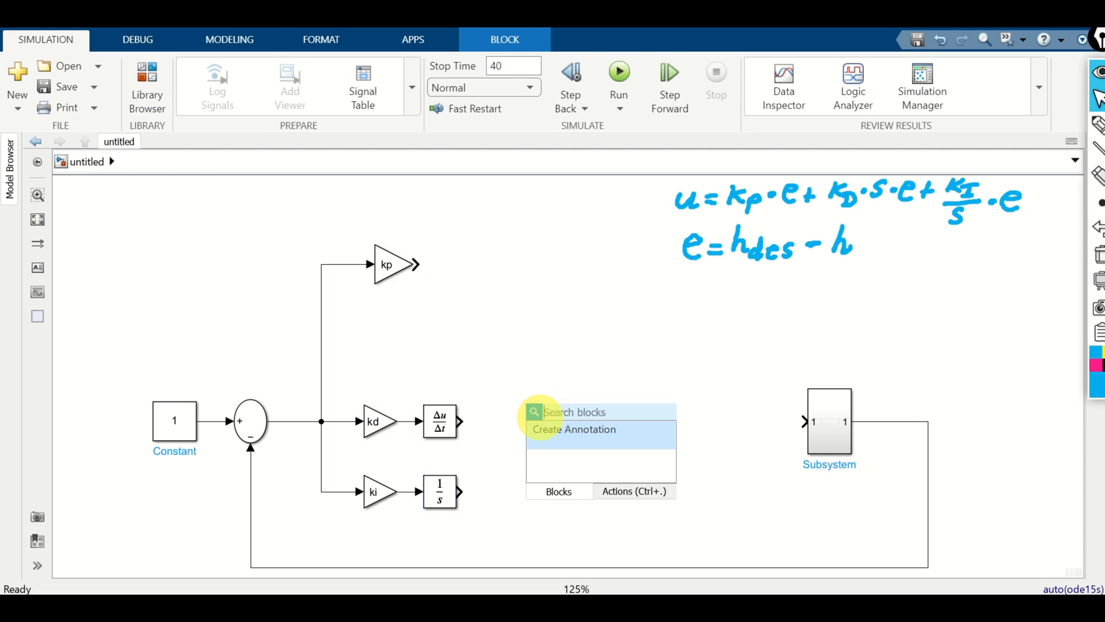
type("add")
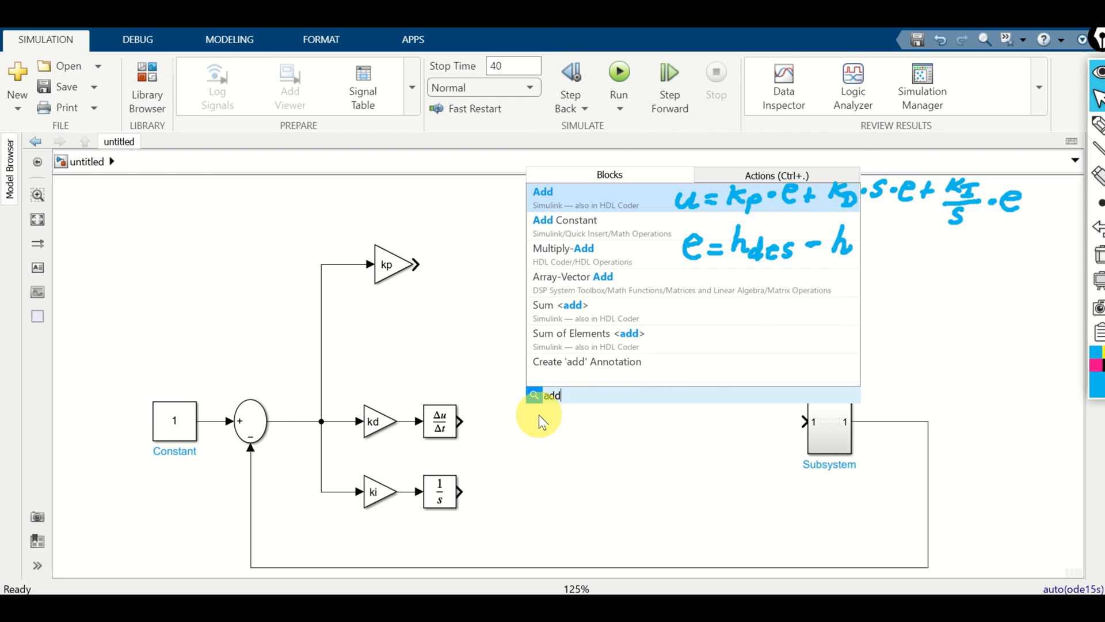
left_click(586, 206)
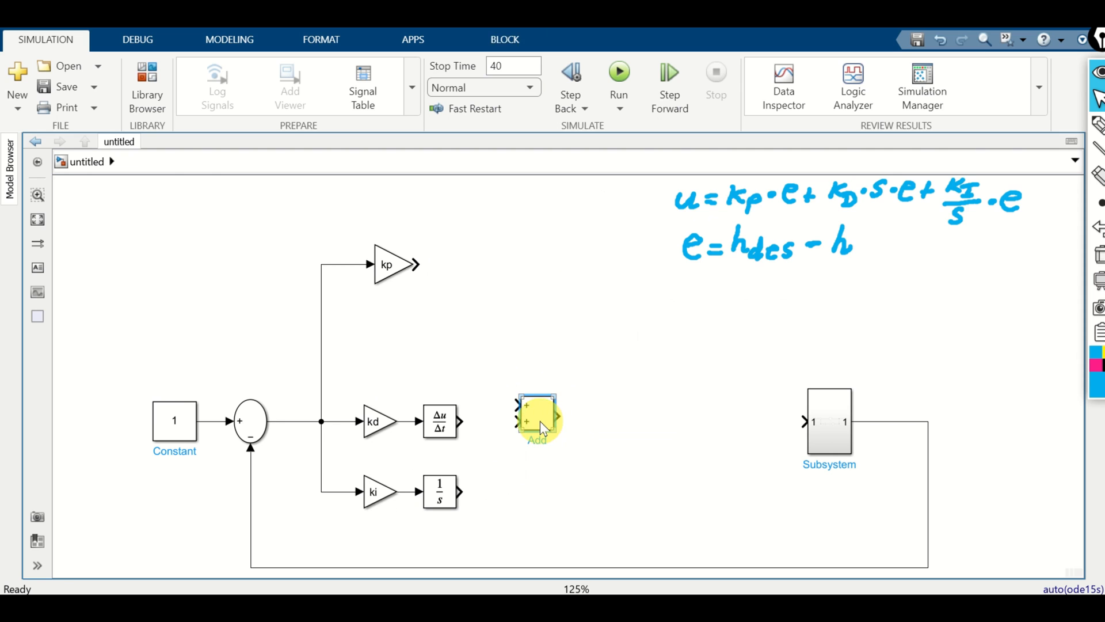
double_click(540, 420)
double_click(612, 401)
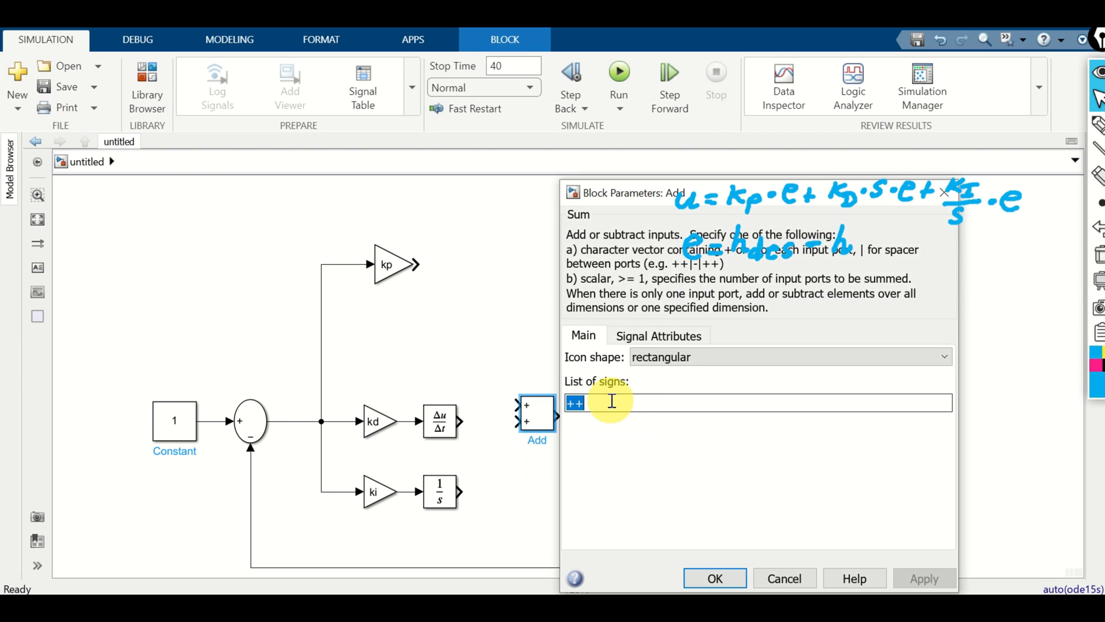
left_click(631, 402)
type("+")
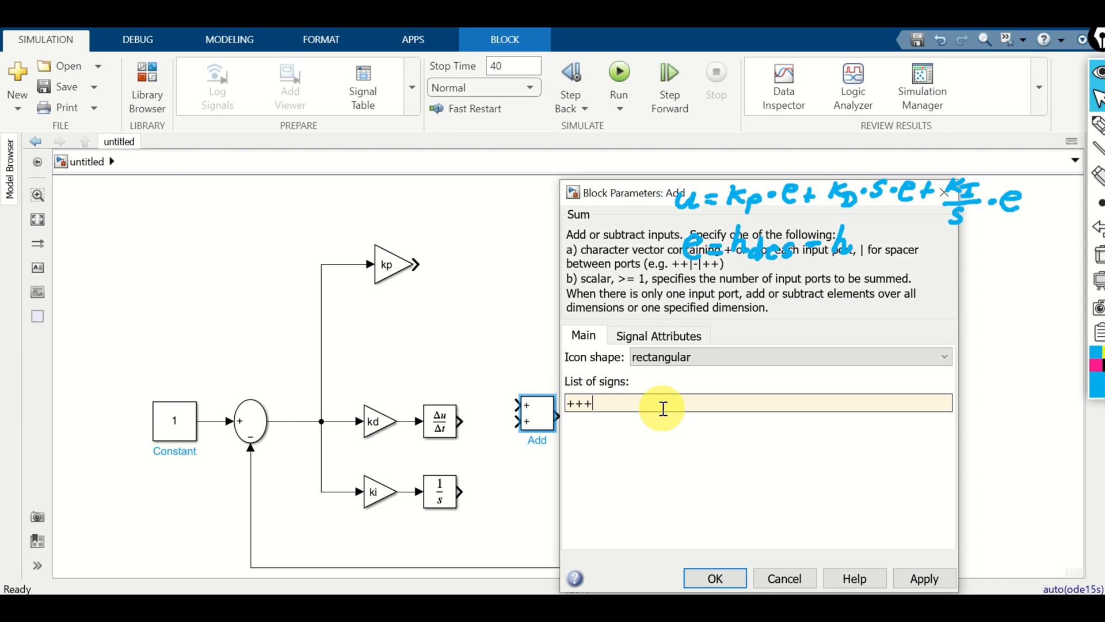
left_click(714, 577)
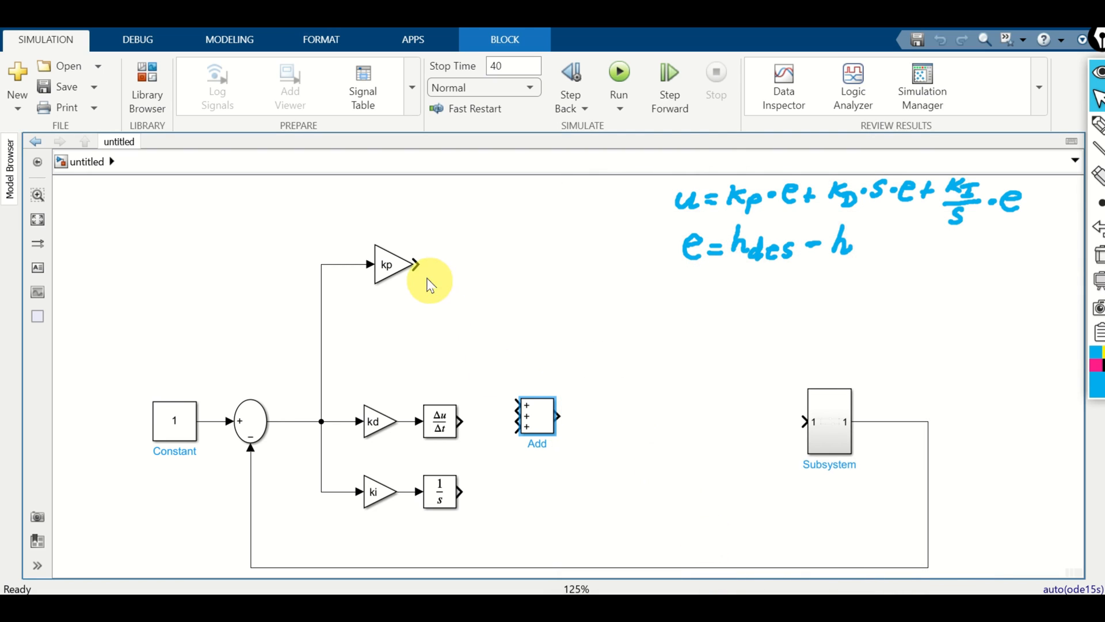
Connect the kp gain, Derivative and Integrator outputs to the Add block's first, second and third inputs respectively.
mouse_move(416, 264)
left_mouse_down()
mouse_move(468, 271)
mouse_move(518, 402)
left_mouse_up()
left_click_drag(460, 422, 517, 416)
left_click(428, 494)
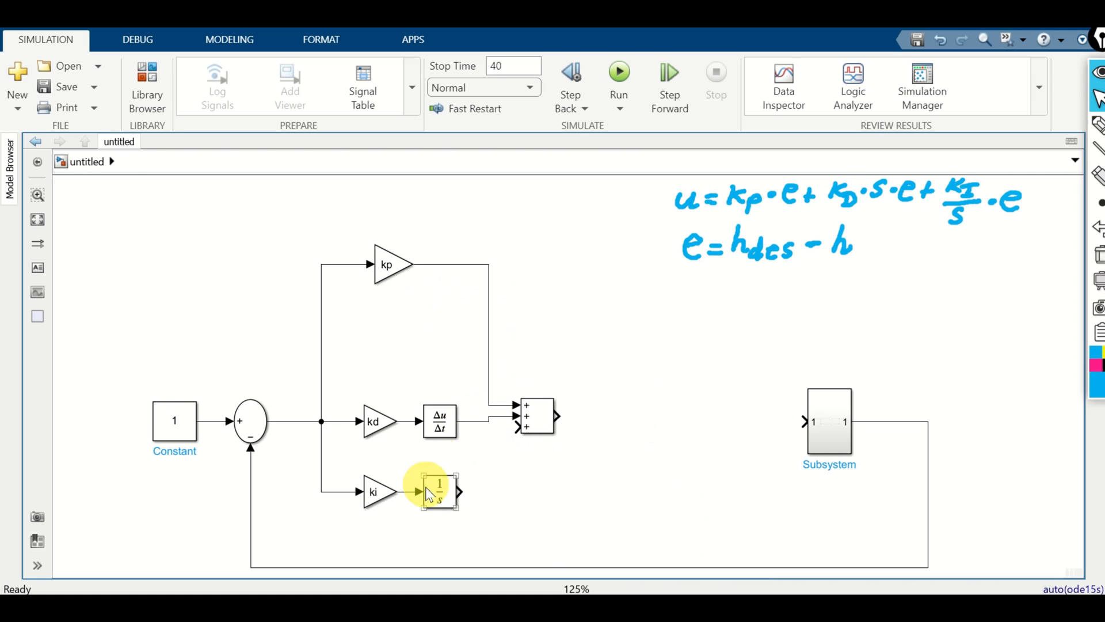
left_click_drag(469, 493, 511, 425)
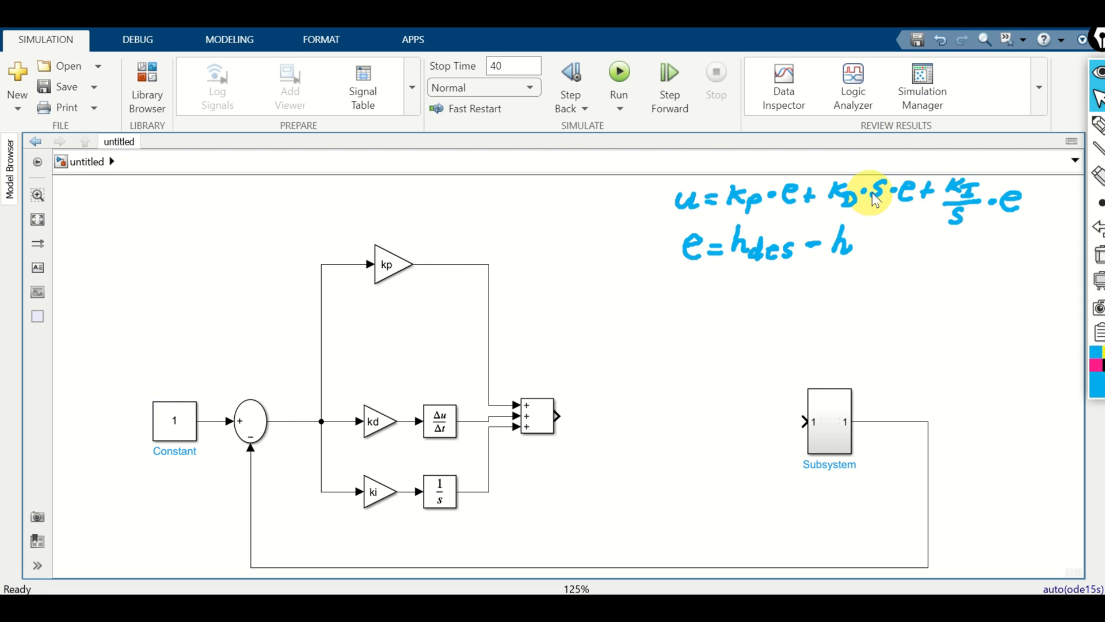
left_click(426, 413)
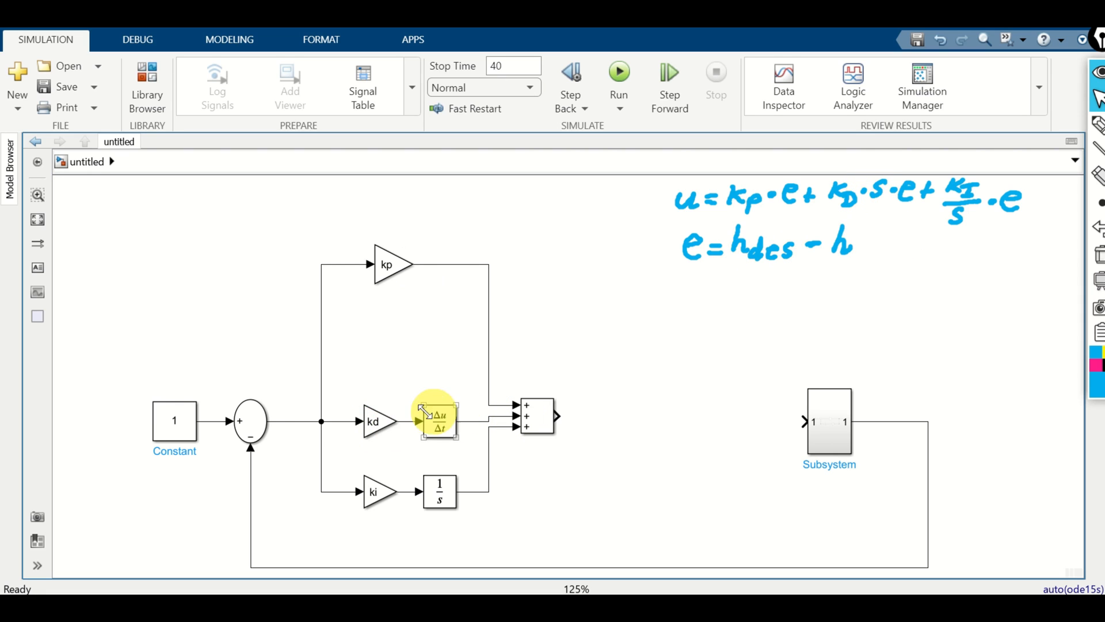
left_click(388, 422)
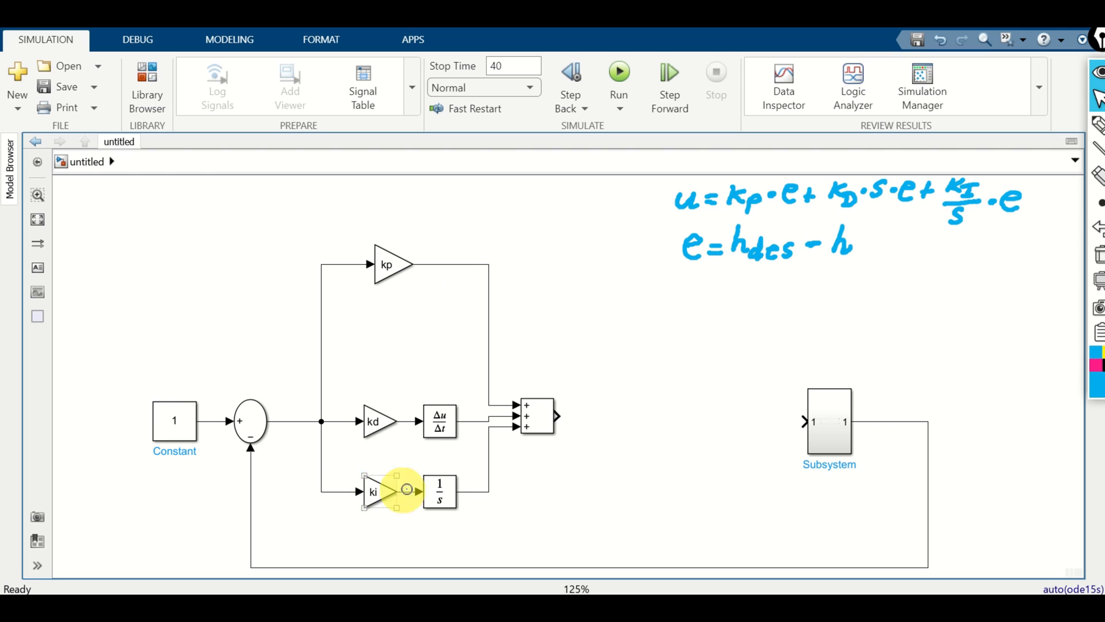
left_click(442, 496)
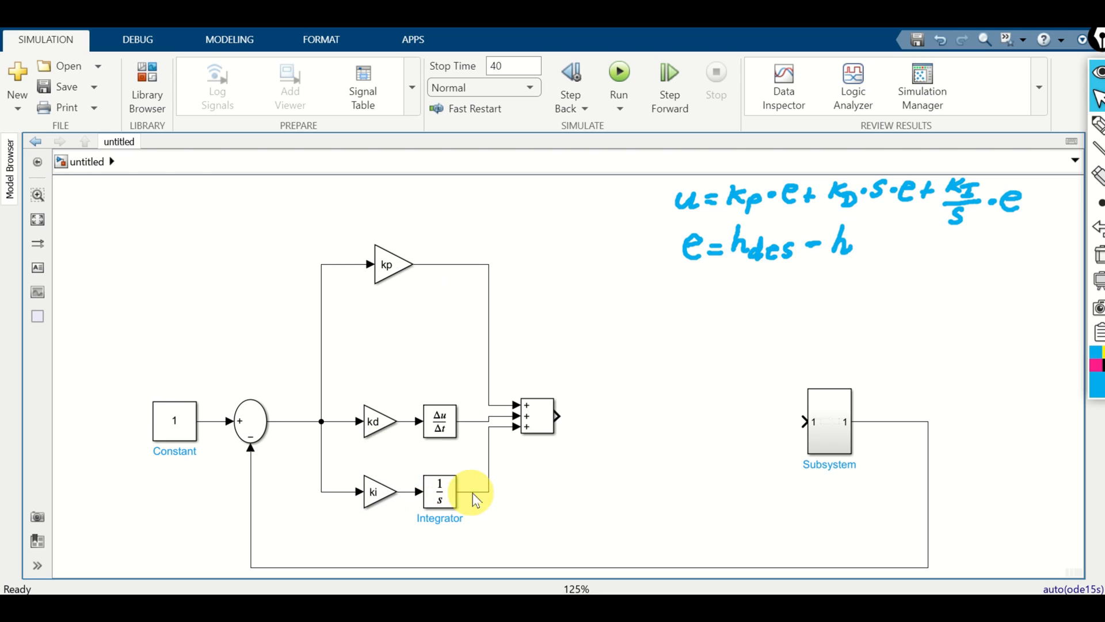
left_click(495, 486)
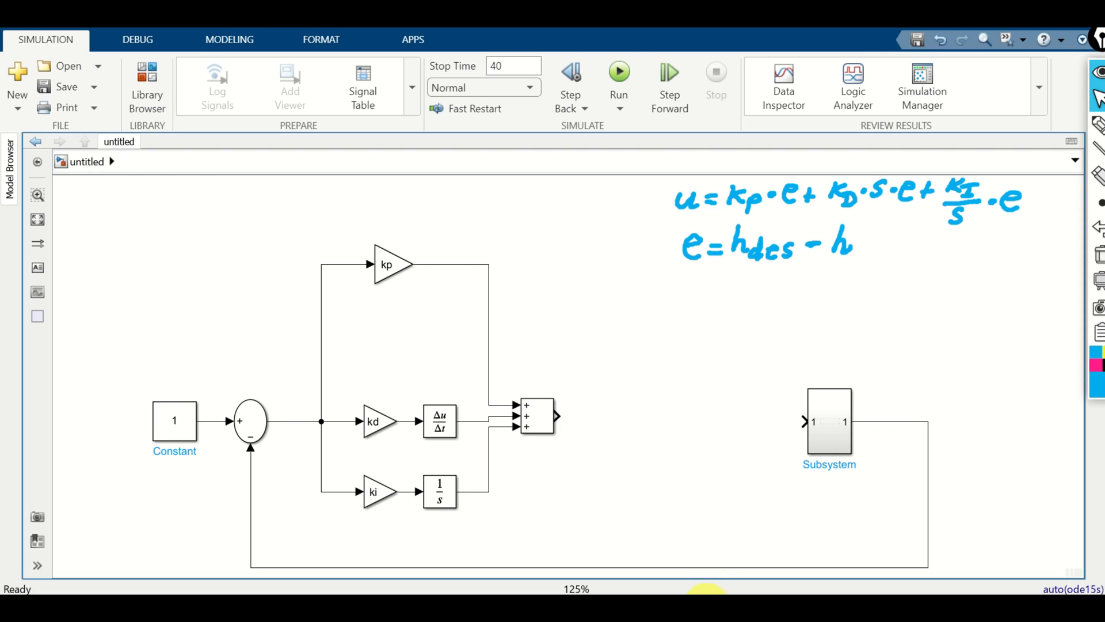
Consult the reference control-loop diagram, add a Saturation block between the Add block and the tank subsystem, and enlarge it.
left_click(707, 607)
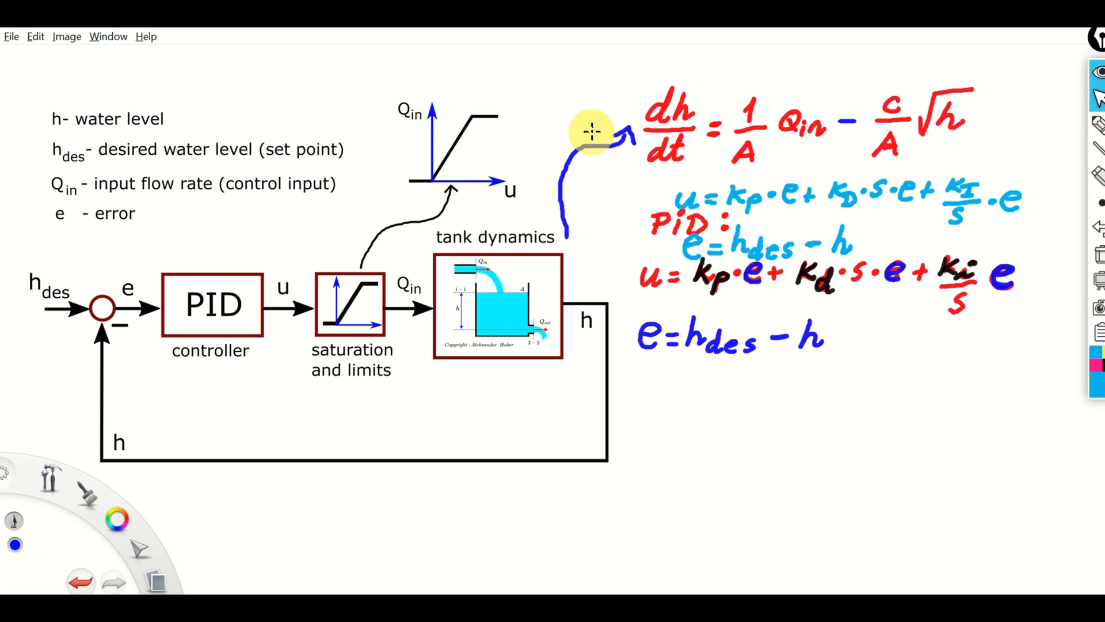
left_click(707, 607)
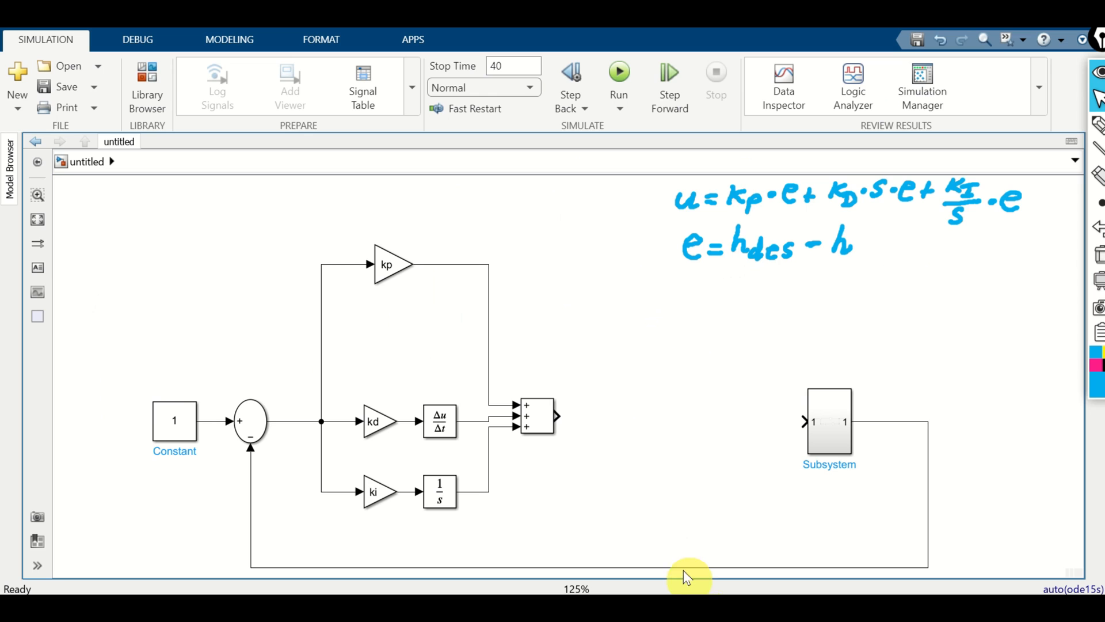
double_click(628, 419)
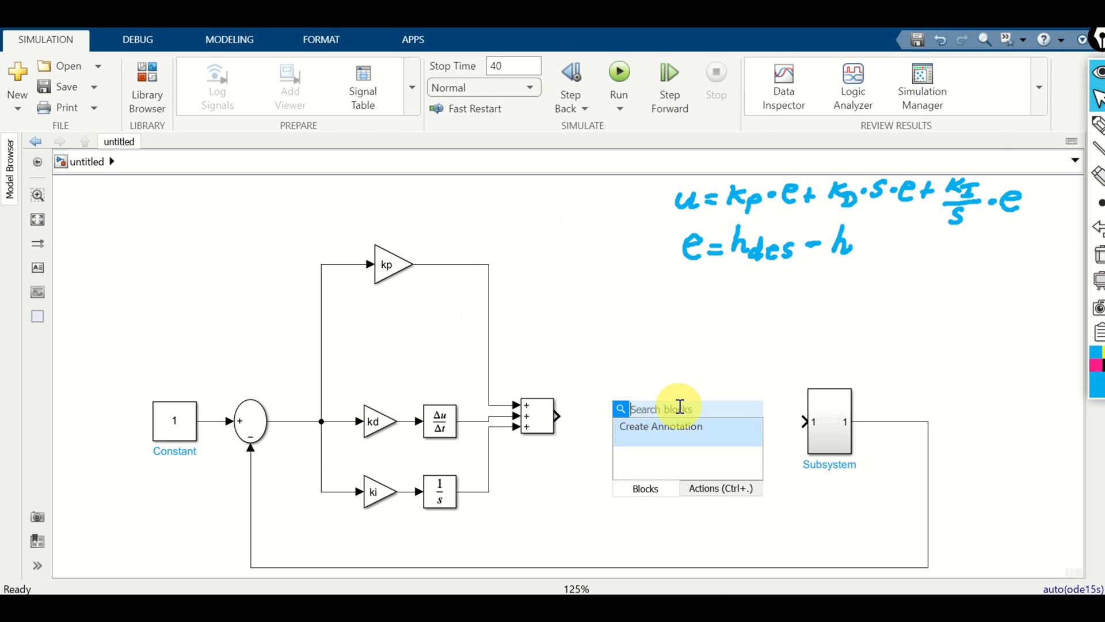
type("limi")
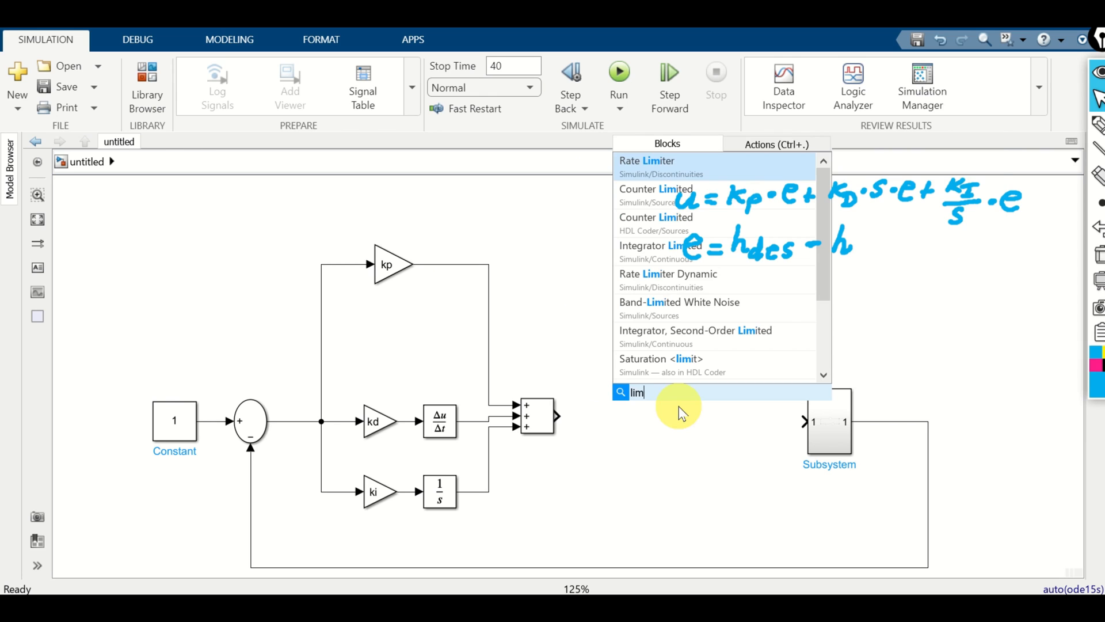
key("BackSpace")
key("BackSpace")
key("BackSpace")
key("BackSpace")
type("sat")
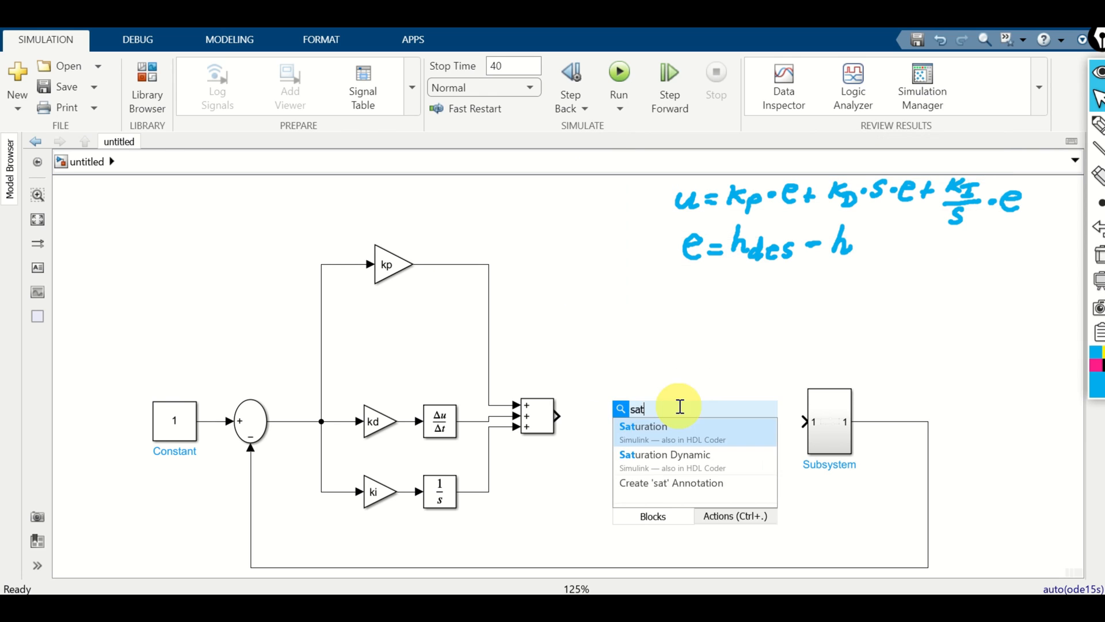
left_click(662, 434)
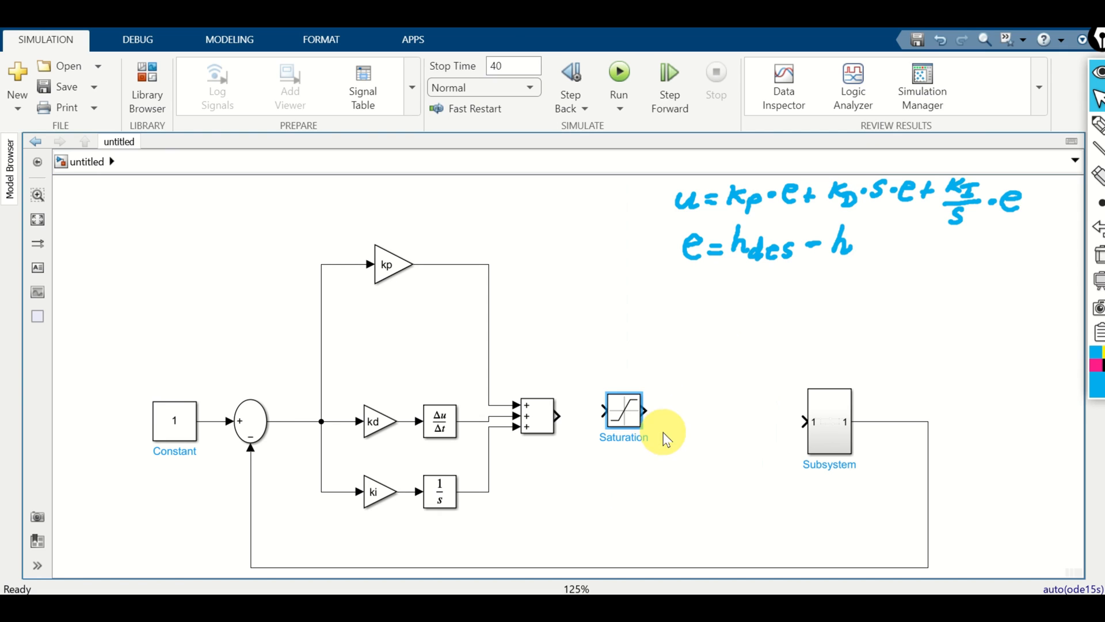
left_click_drag(641, 426, 674, 438)
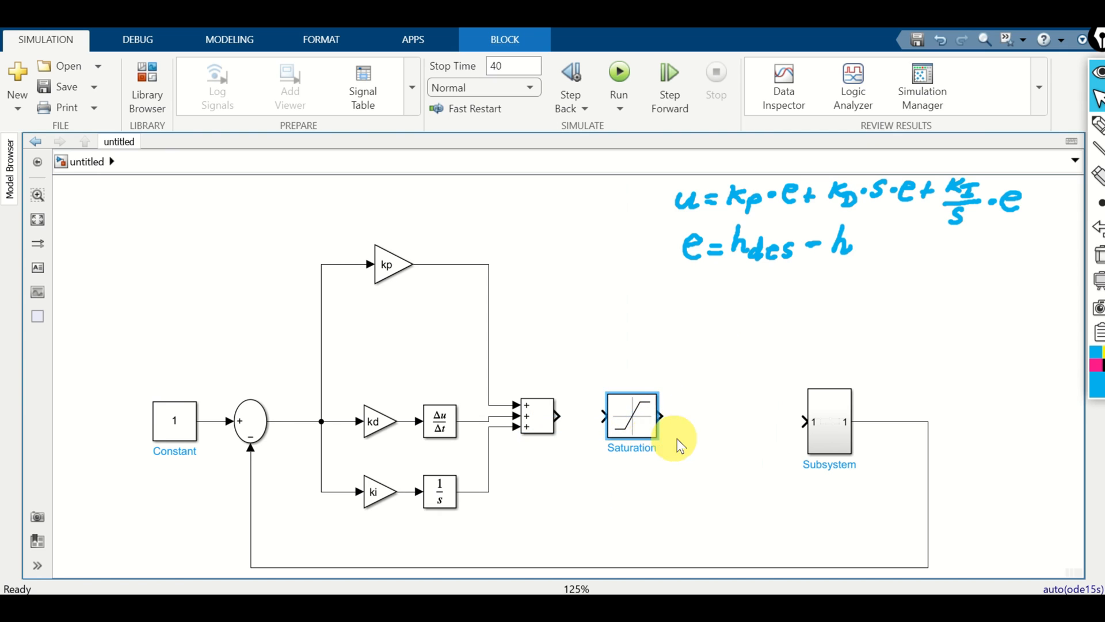
Set the Saturation block's lower limit to 0 and its upper limit to 5.
double_click(633, 423)
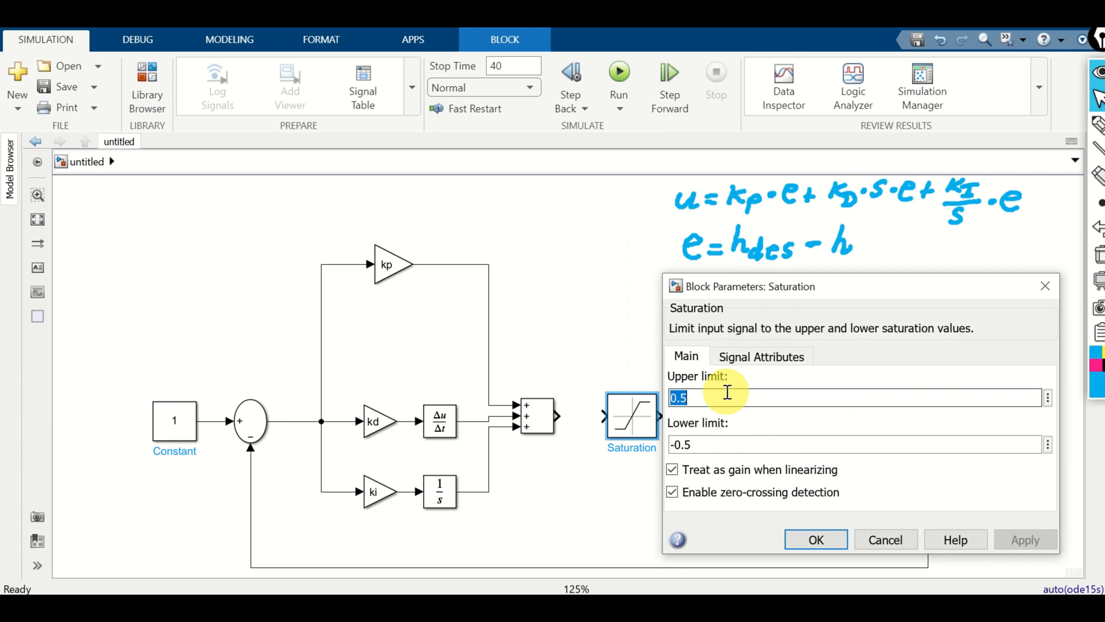
triple_click(717, 444)
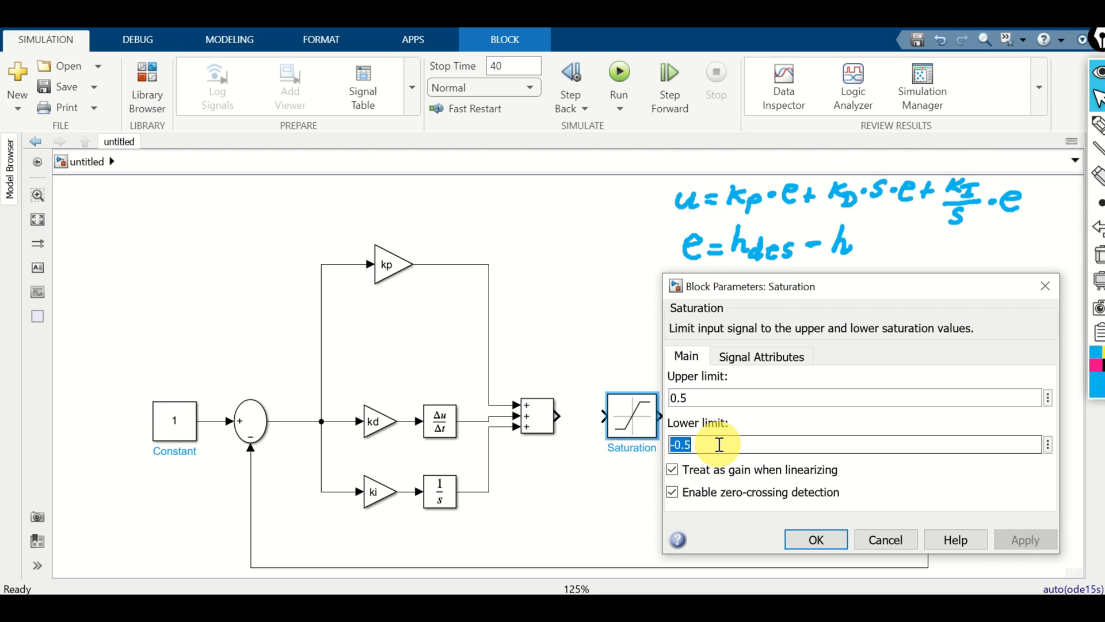
type("0")
triple_click(720, 399)
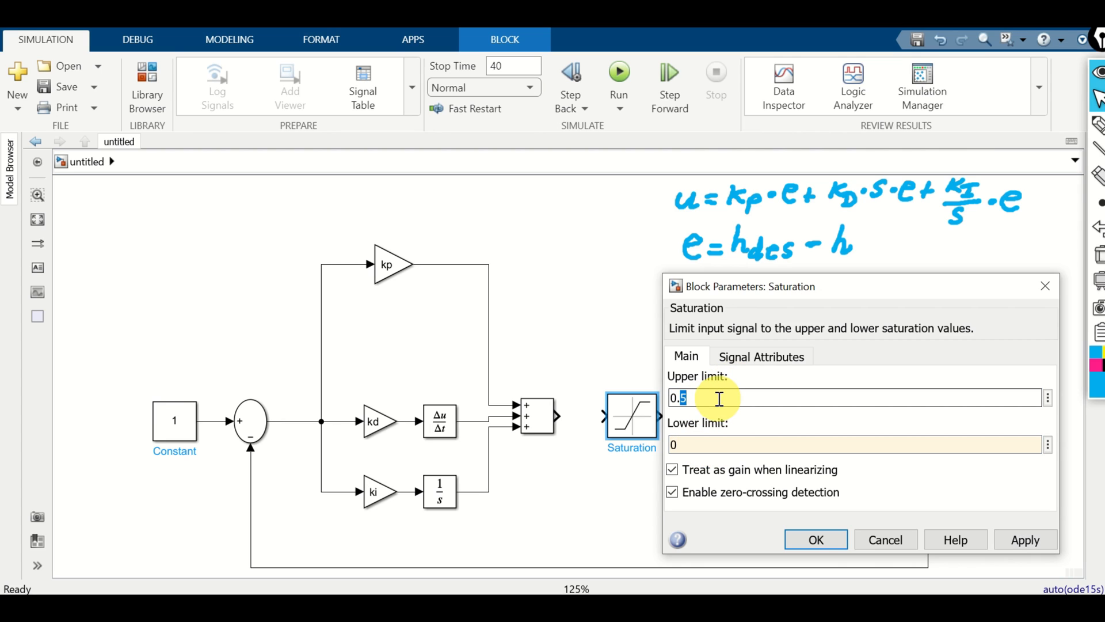
type("5")
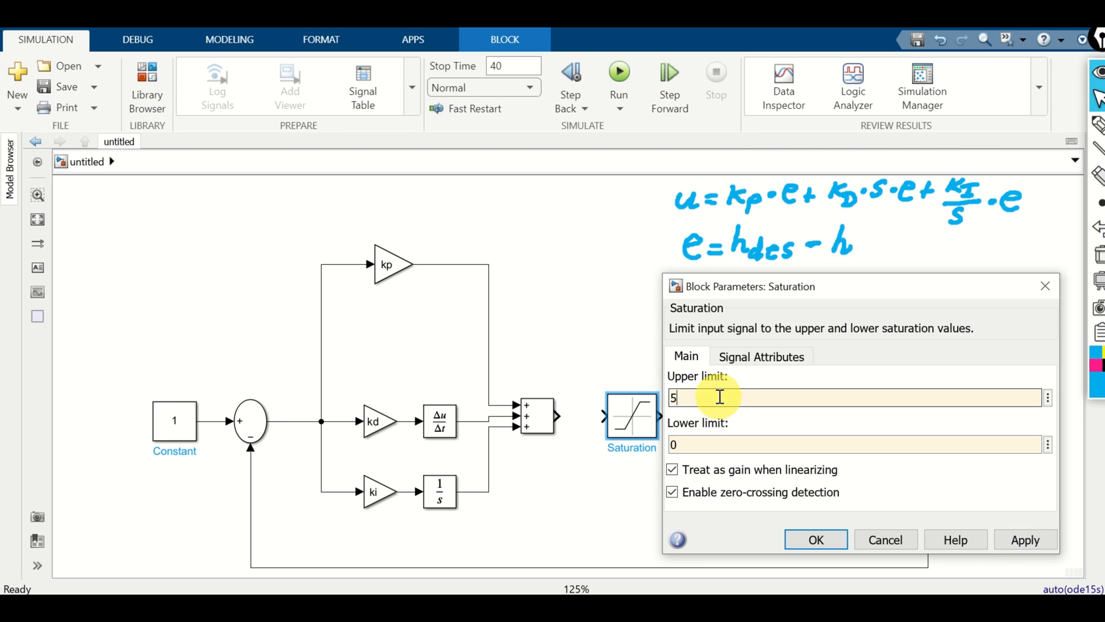
left_click(816, 540)
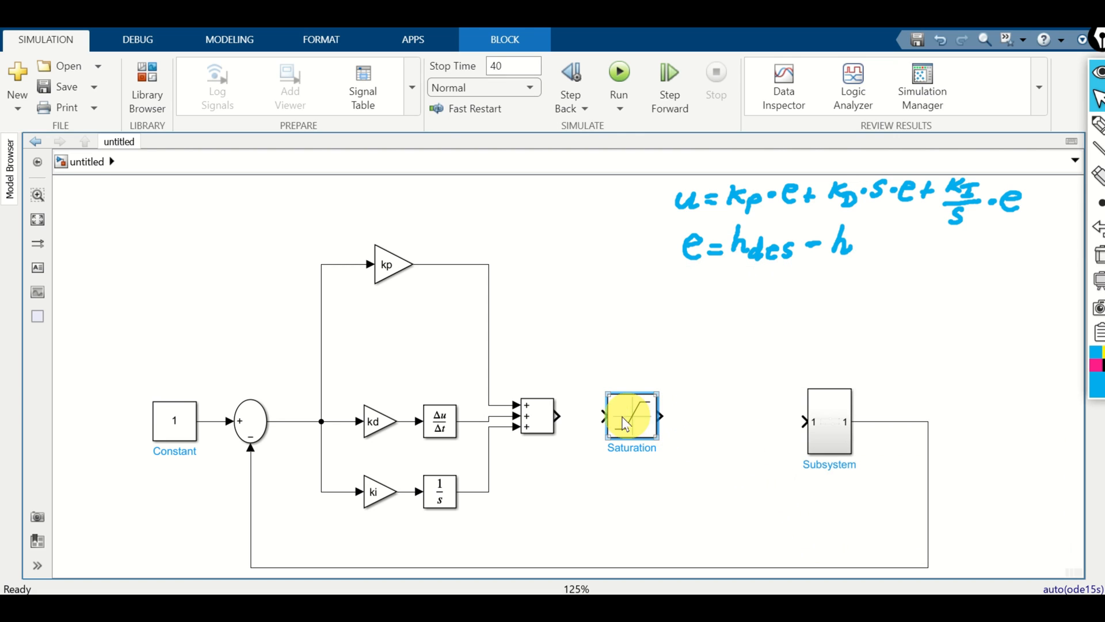
Connect the Add block's output through the Saturation block to the tank subsystem's input, shifting the Saturation block slightly towards the subsystem.
left_click_drag(601, 416, 556, 416)
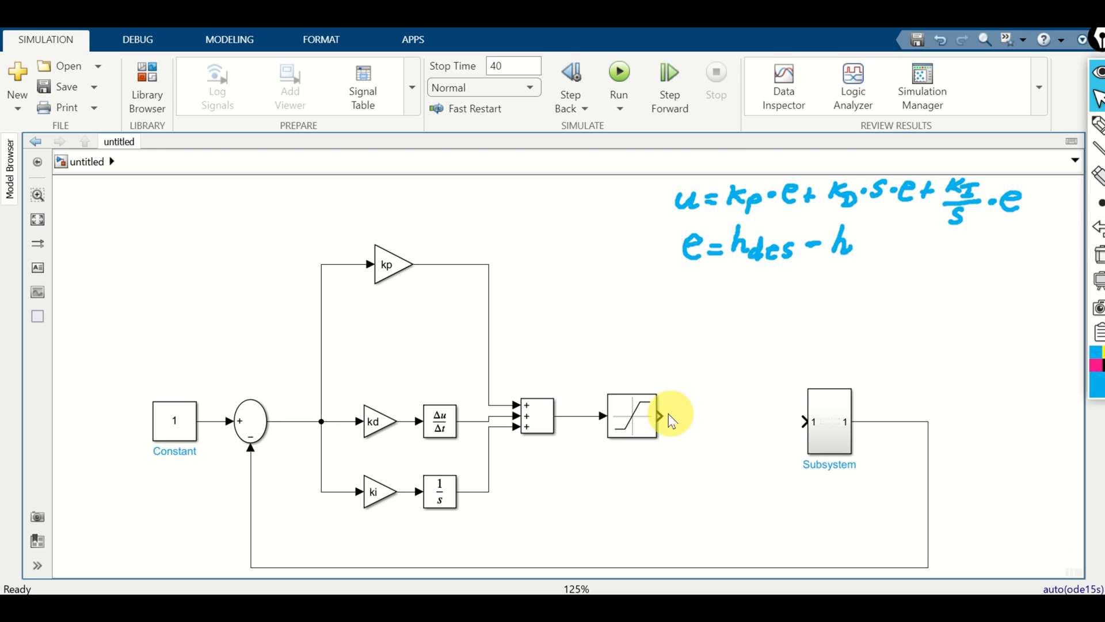
left_click_drag(671, 419, 804, 421)
left_click(642, 426)
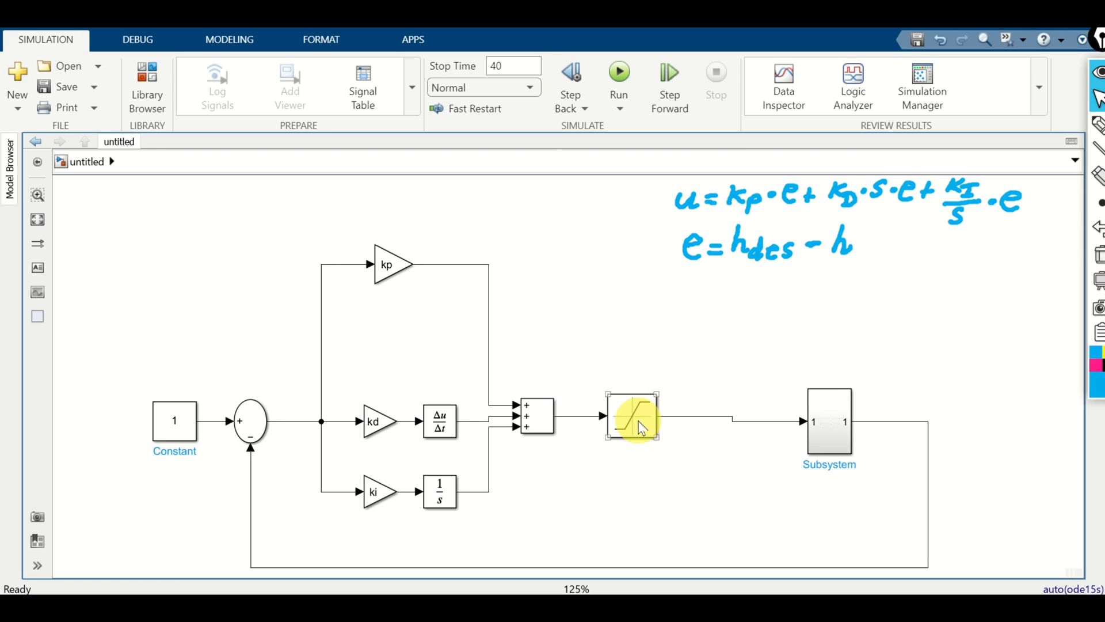
left_click_drag(642, 426, 652, 425)
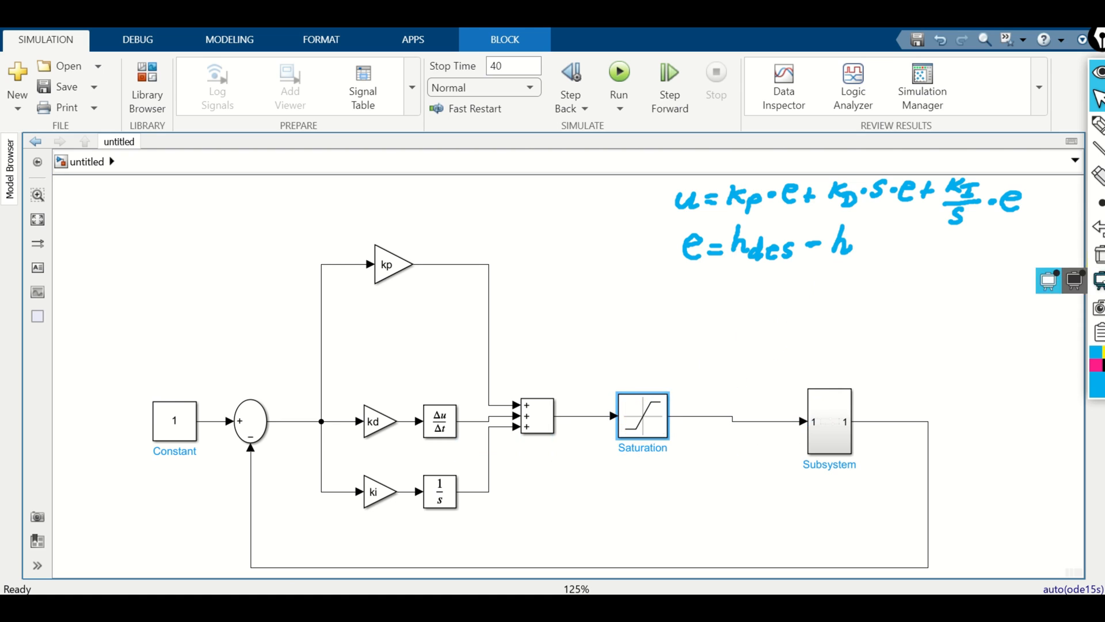
Erase the handwritten control law and error equations from the screen.
left_click(1100, 254)
mouse_move(937, 328)
left_mouse_down()
mouse_move(852, 310)
mouse_move(866, 309)
left_mouse_up()
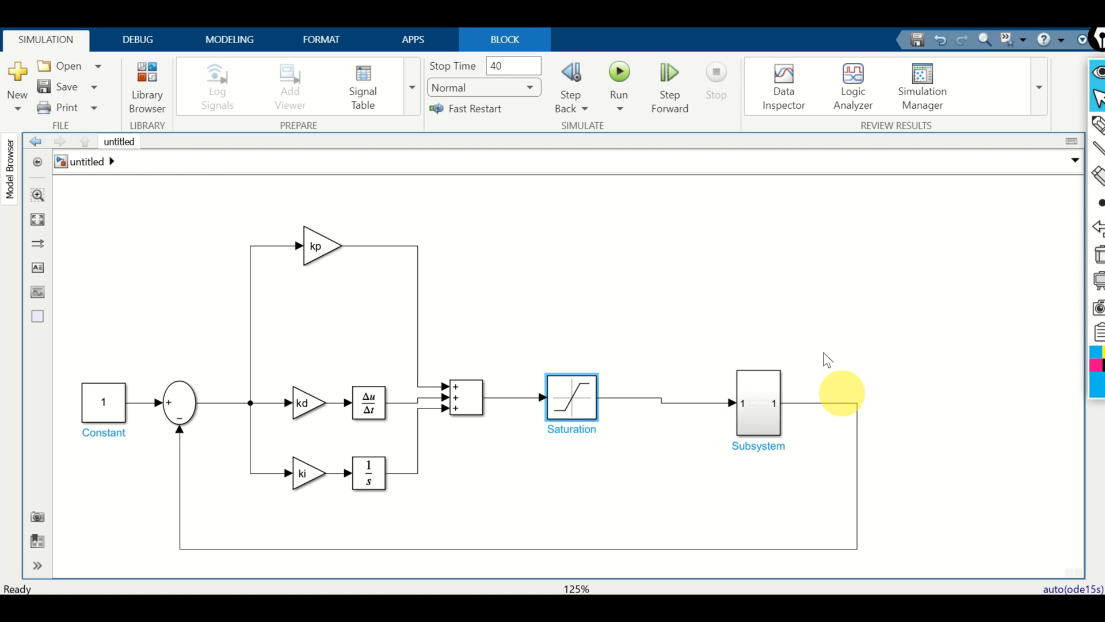
Add a Mux block above the tank subsystem and branch the Saturation output and the subsystem output into its two inputs.
double_click(786, 241)
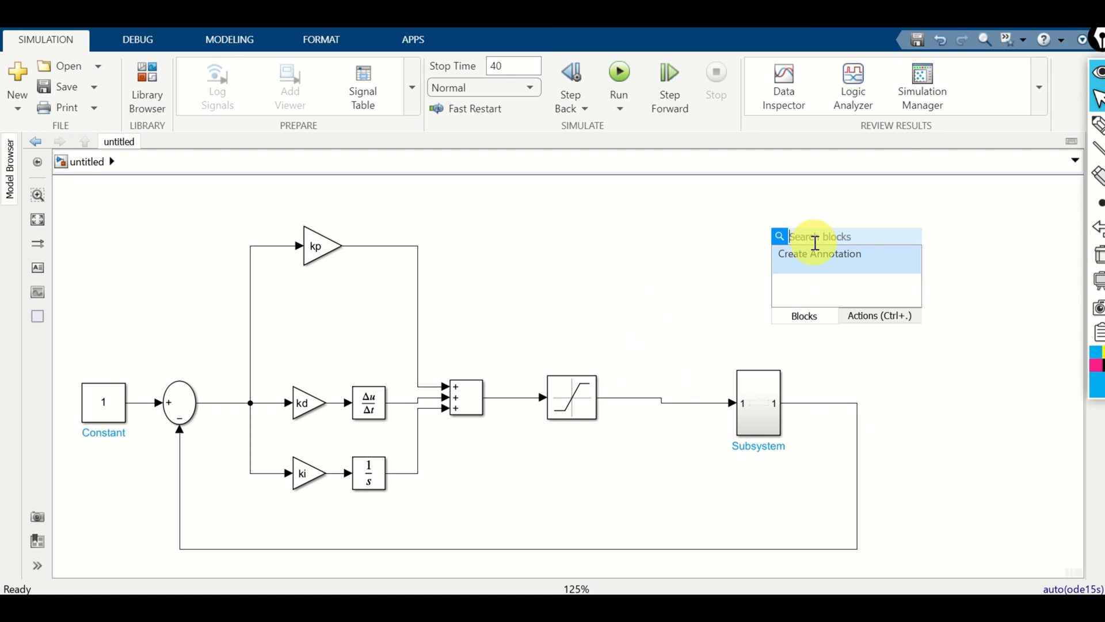
type("mux")
left_click(851, 252)
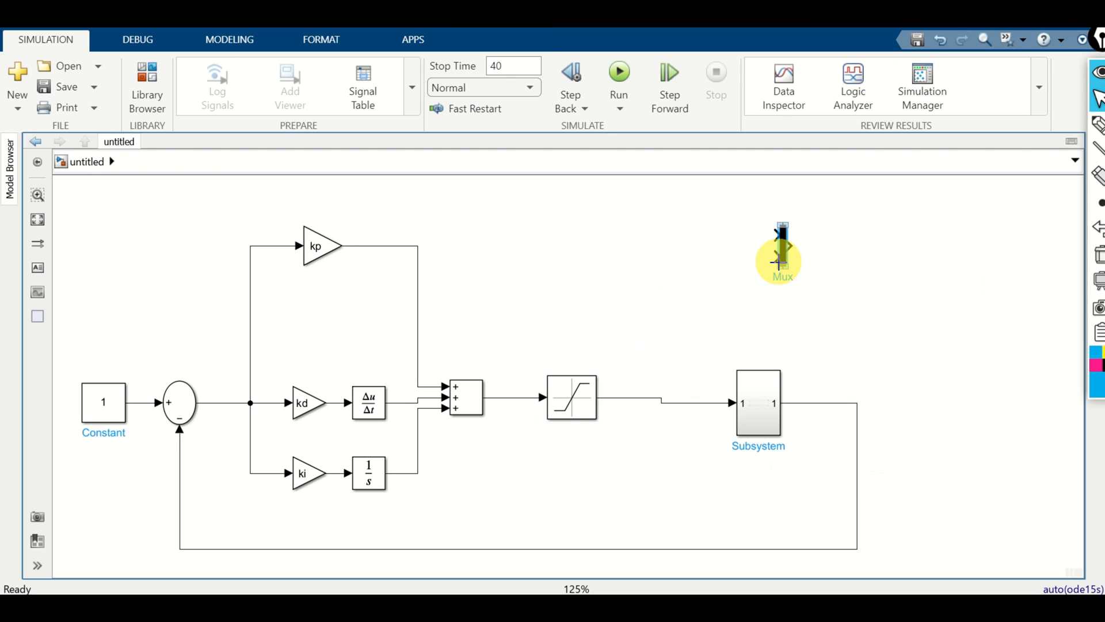
mouse_move(777, 259)
left_mouse_down()
mouse_move(629, 254)
mouse_move(636, 398)
left_mouse_up()
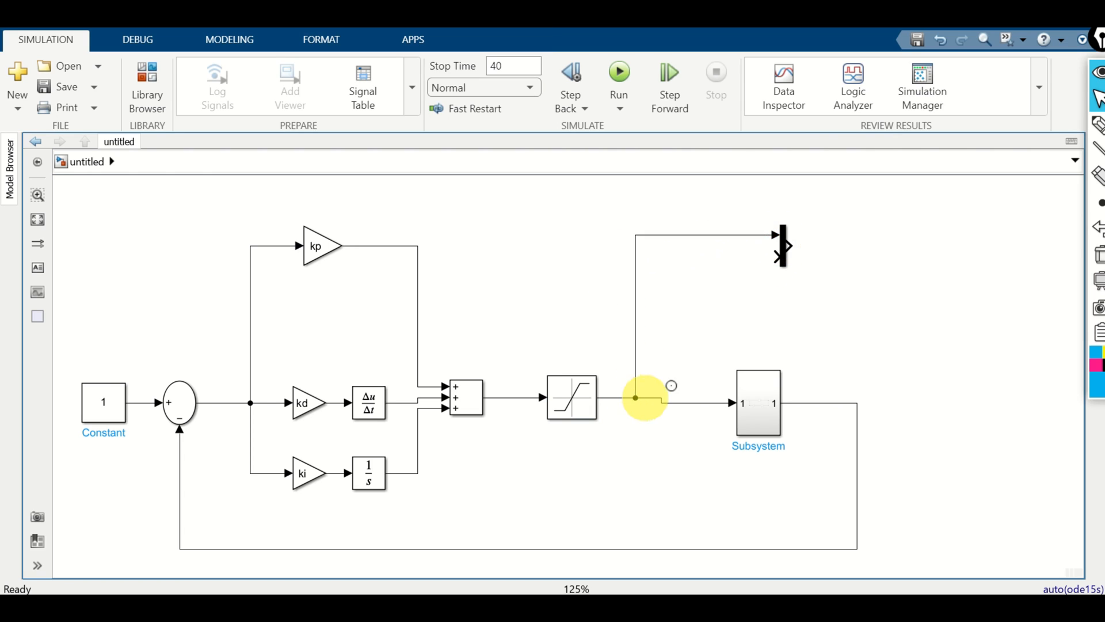
left_click_drag(781, 247, 859, 237)
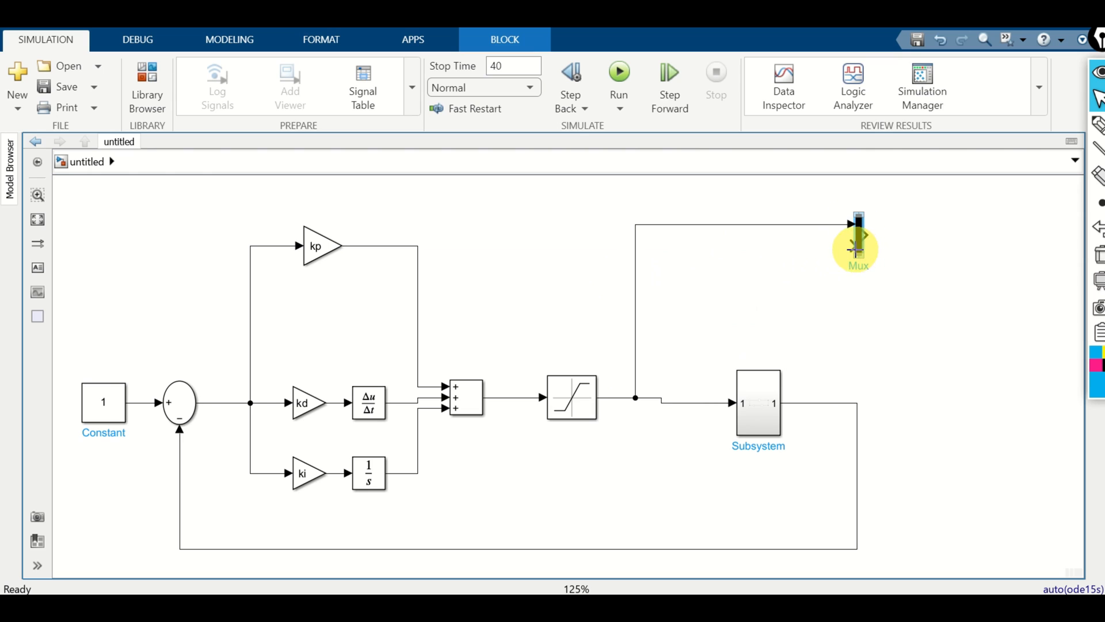
left_click_drag(854, 249, 814, 401)
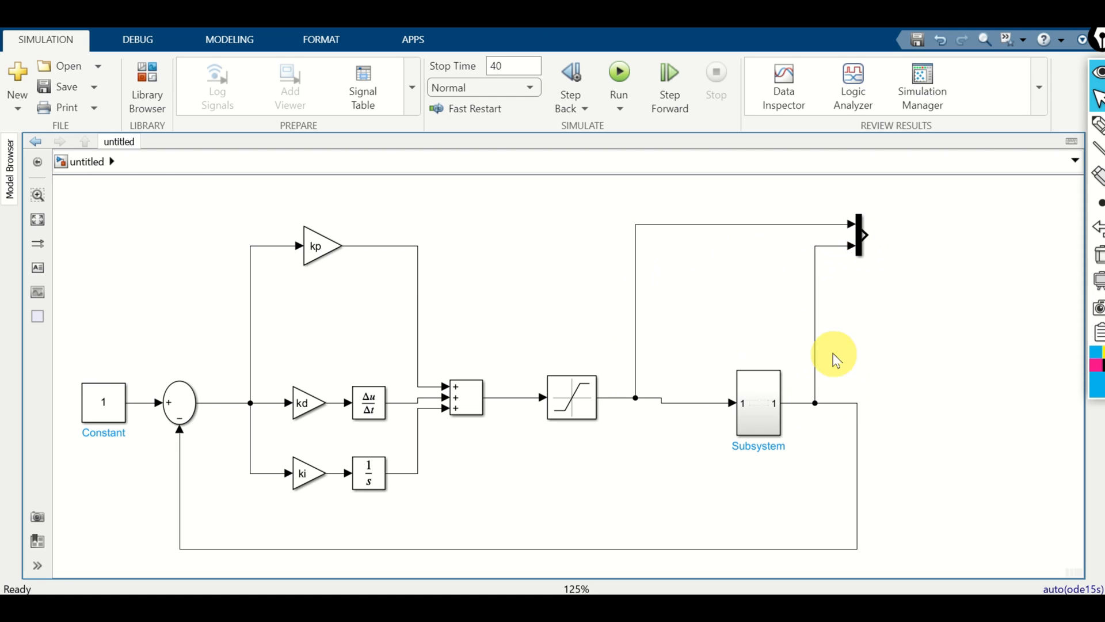
Add a Simulink Scope block beside the Mux and connect the Mux output to it.
double_click(973, 242)
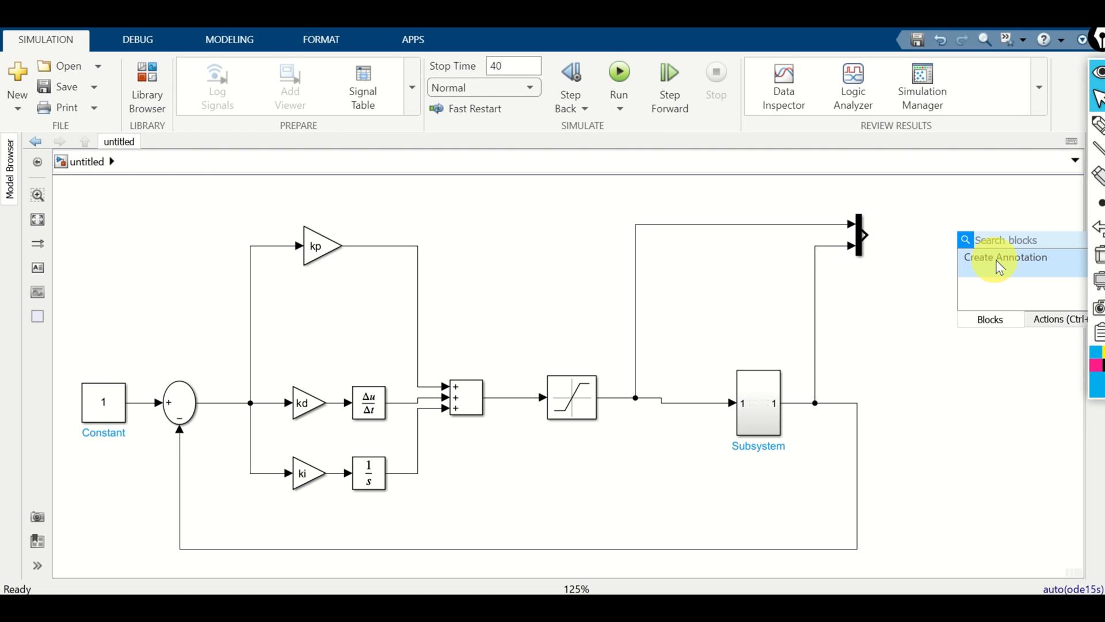
type("scope")
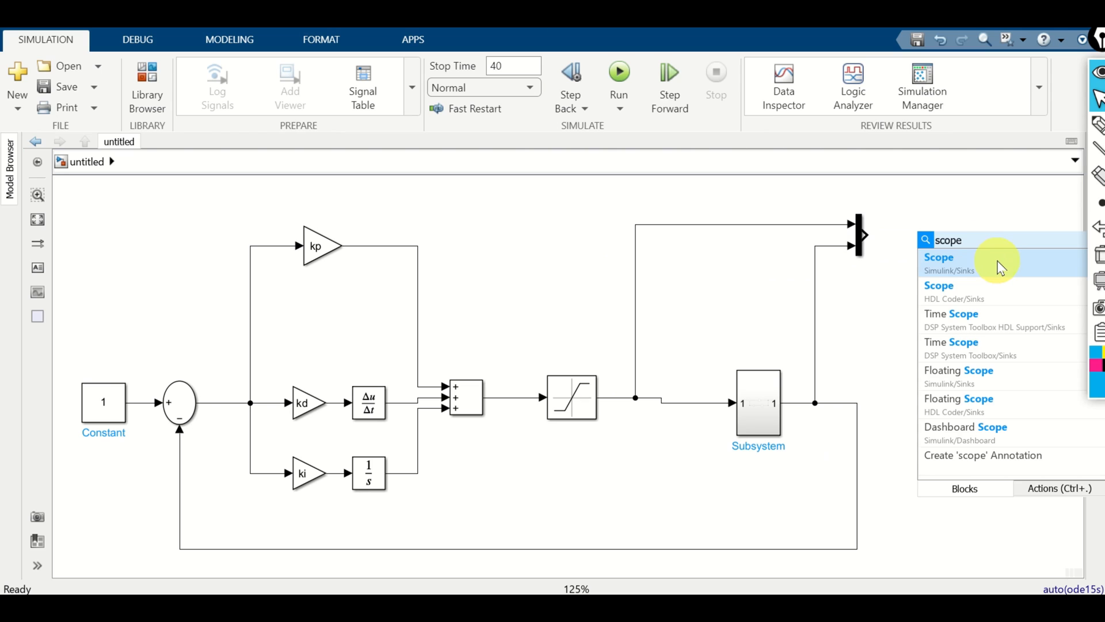
left_click(998, 263)
left_click_drag(980, 245, 983, 233)
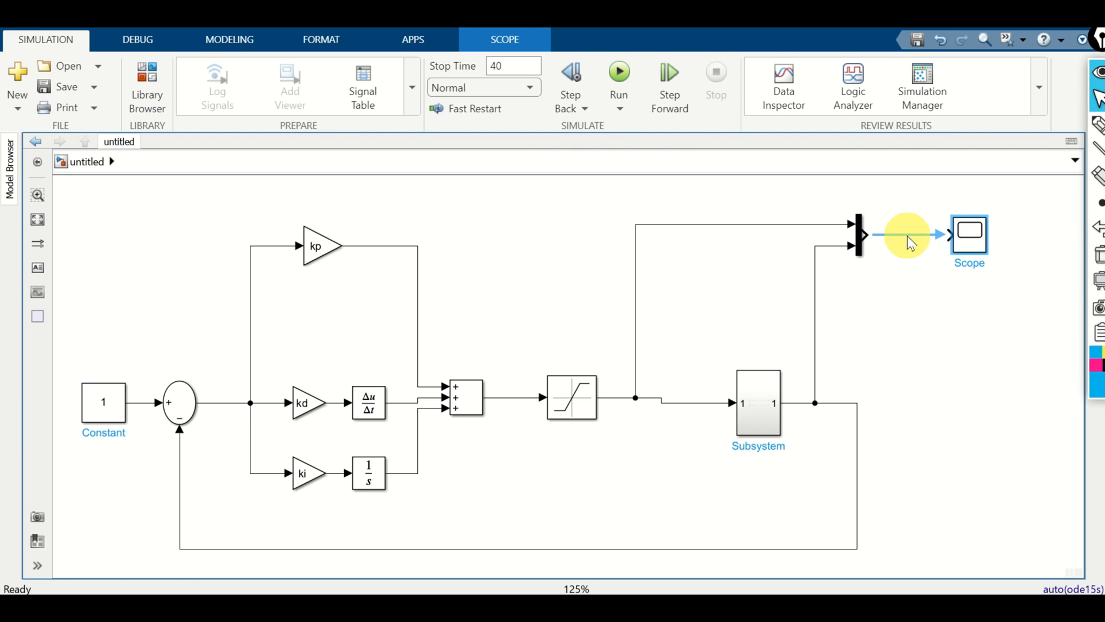
left_click(907, 235)
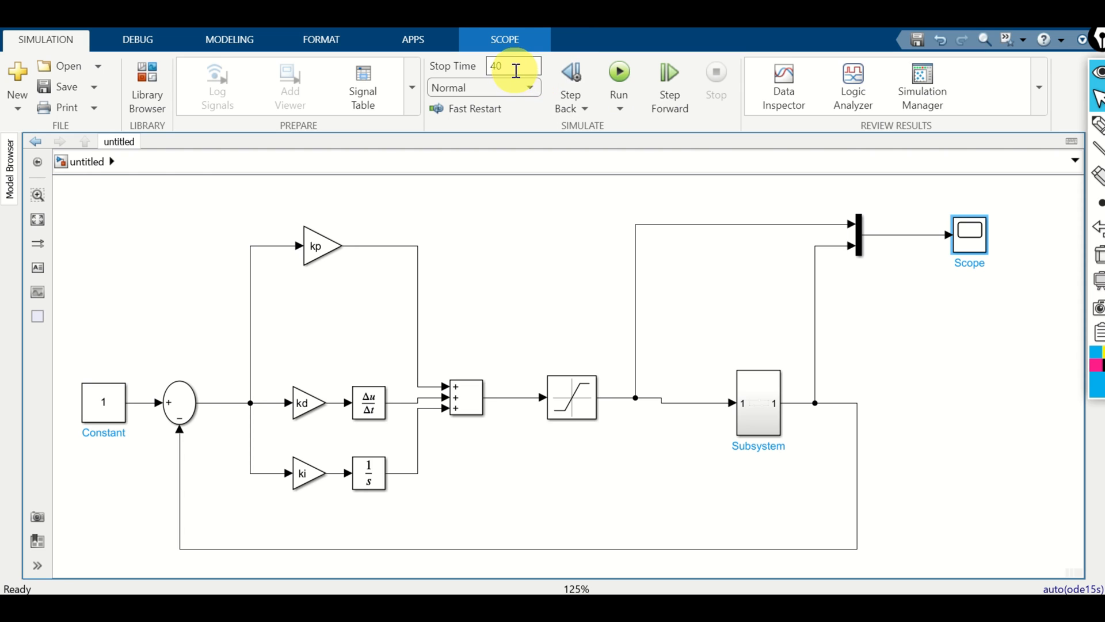
Run the simulation with the 40-second stop time and open the Scope to view the control signal and tank output.
left_click(619, 75)
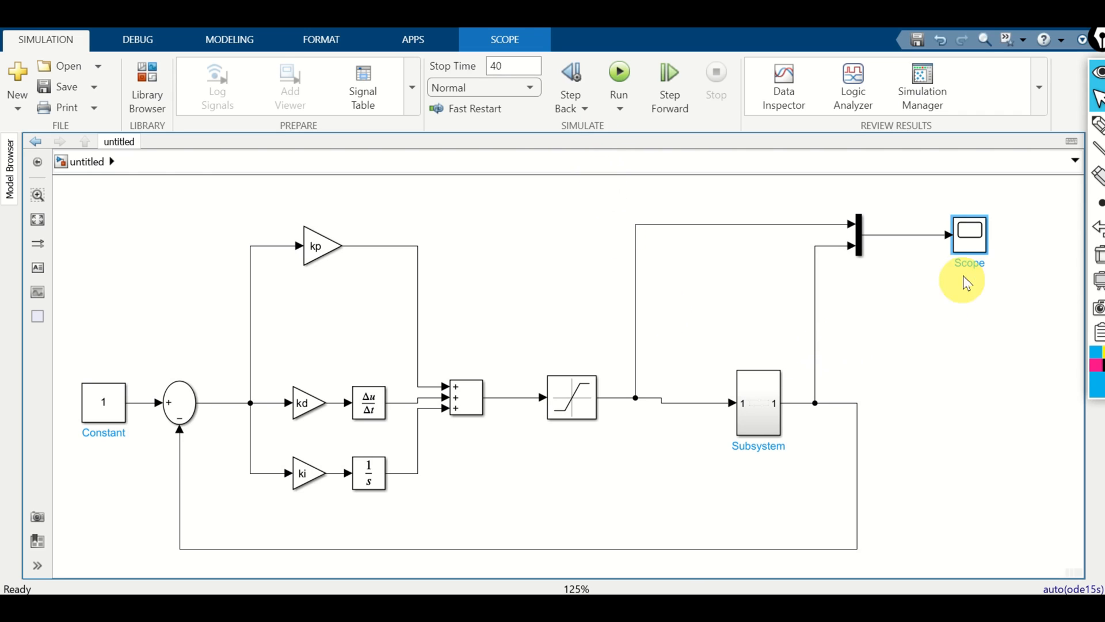
left_click(979, 243)
double_click(979, 245)
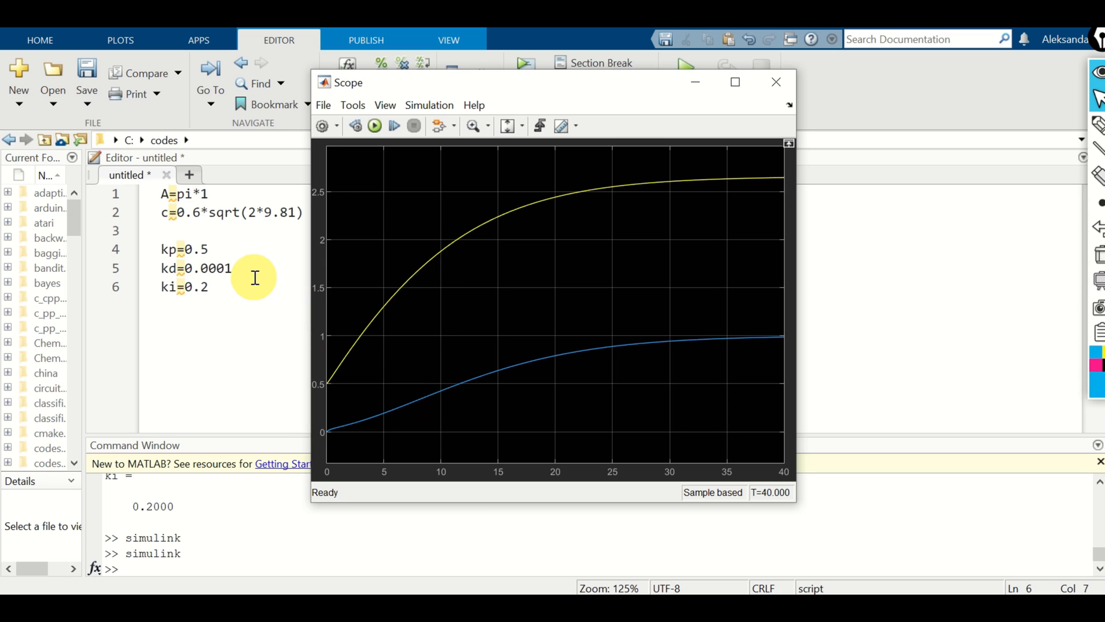
In the MATLAB script, set kp to 2 and ki to 0.4 and evaluate all the parameter lines.
left_click(226, 248)
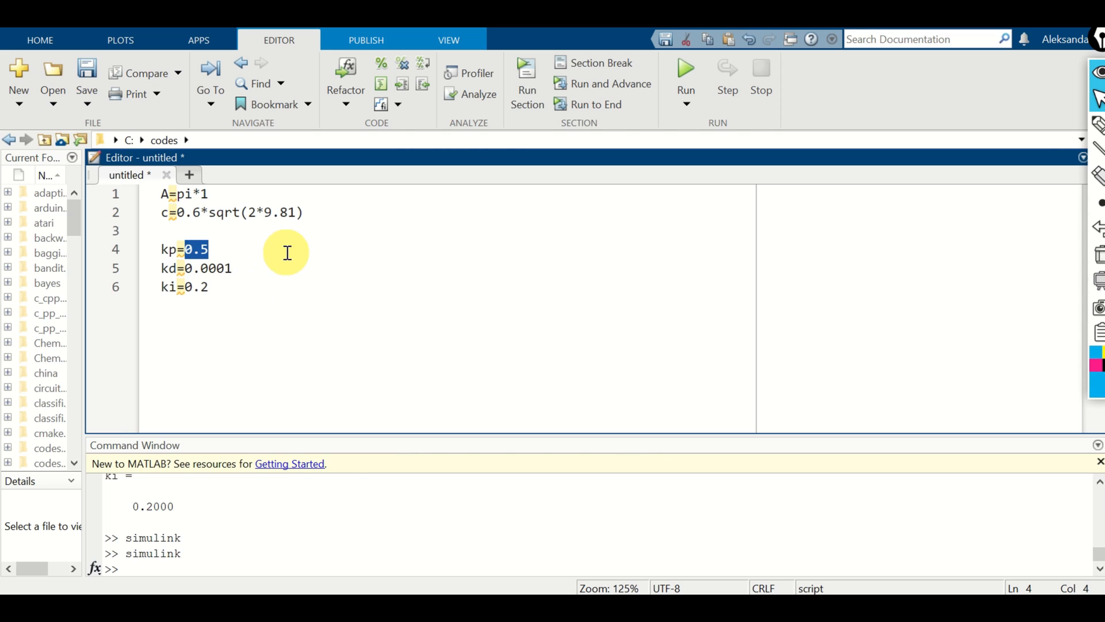
type("2")
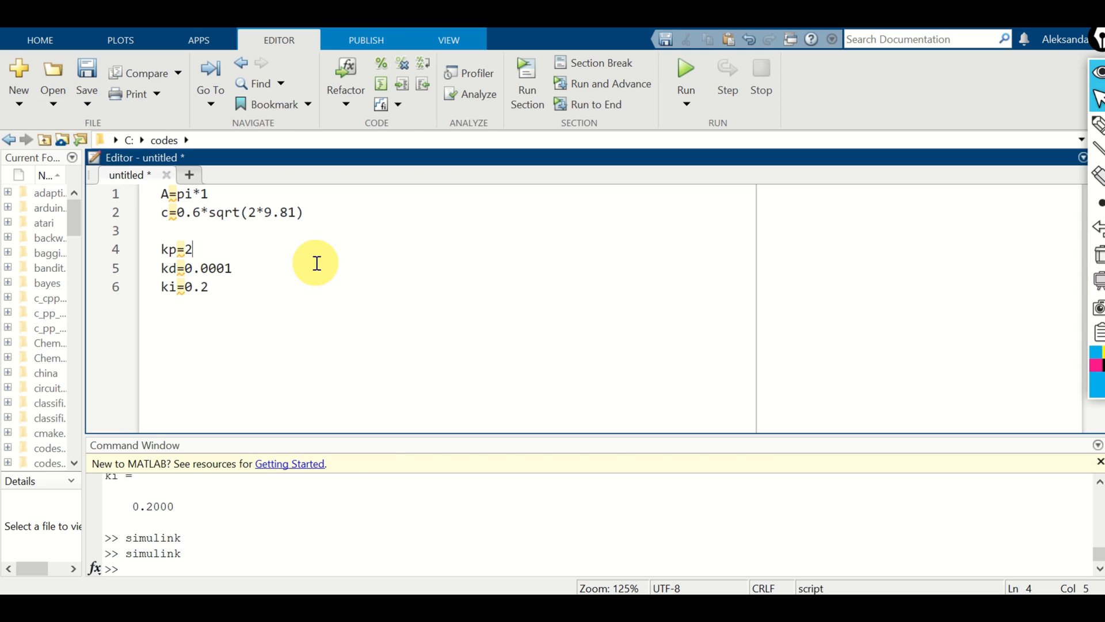
left_click_drag(217, 289, 204, 295)
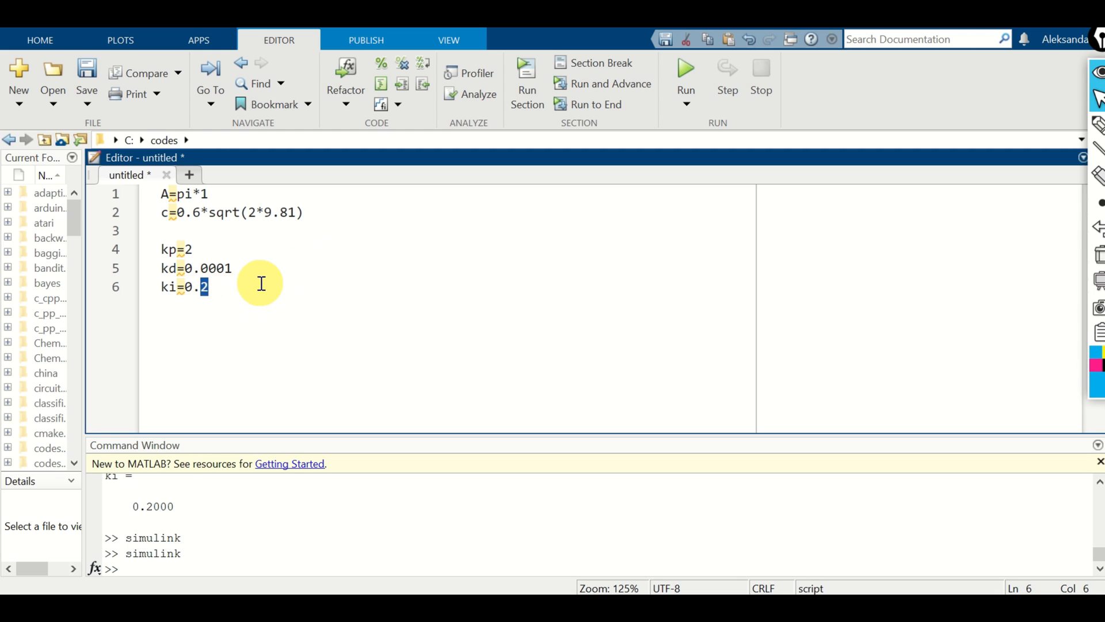
type("4")
left_click_drag(231, 290, 123, 189)
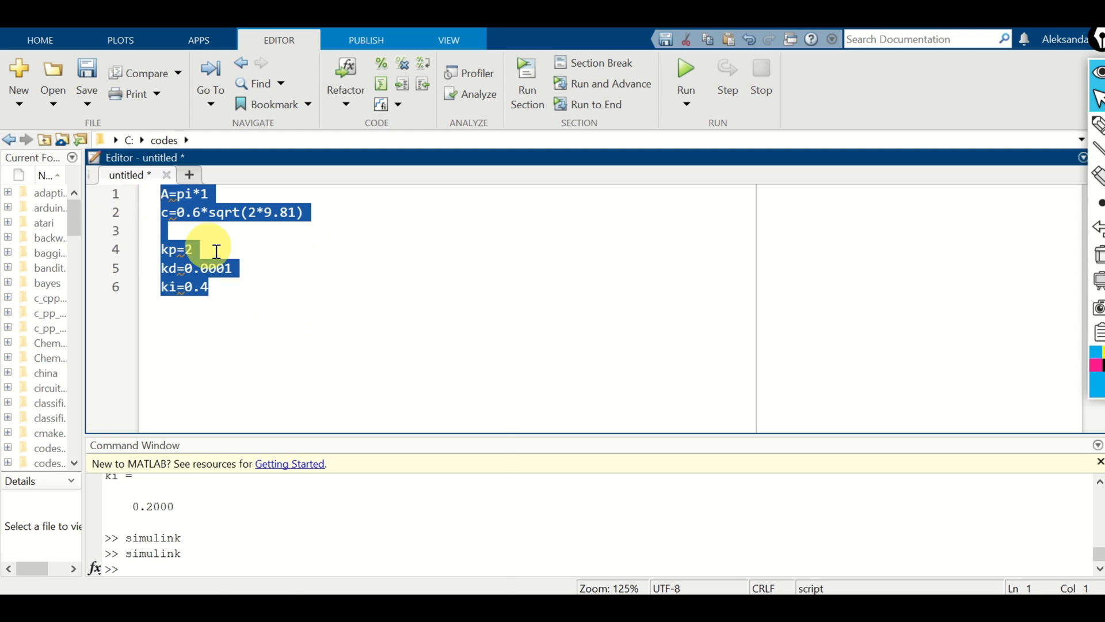
right_click(216, 252)
left_click(275, 257)
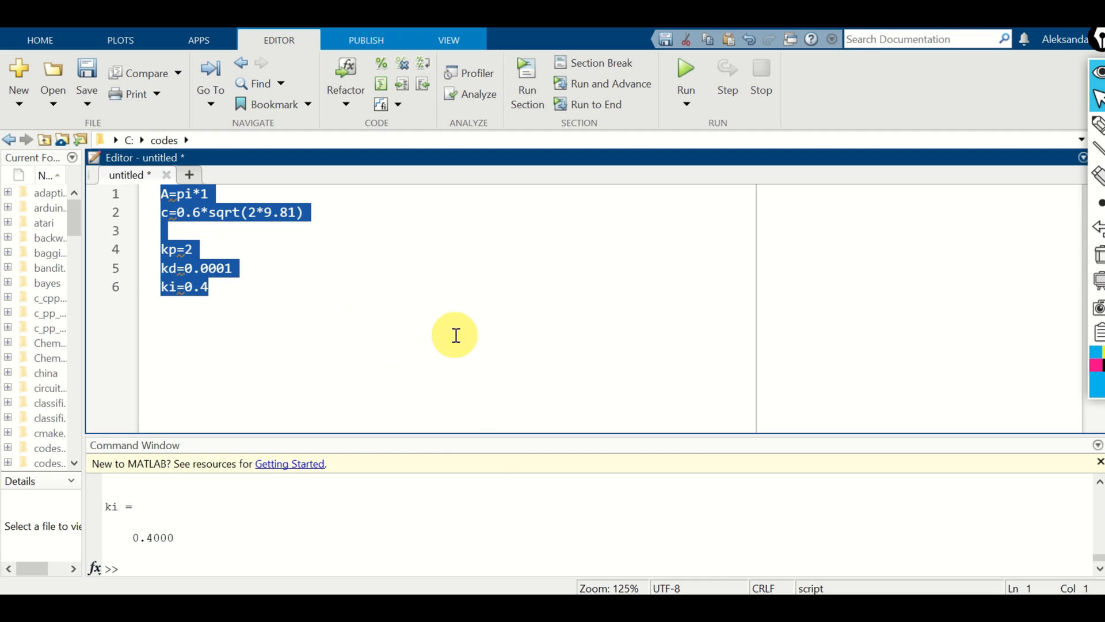
Switch back to the Simulink model, rerun the simulation with the new gains, and inspect the response in the Scope before closing it.
key("alt+Tab")
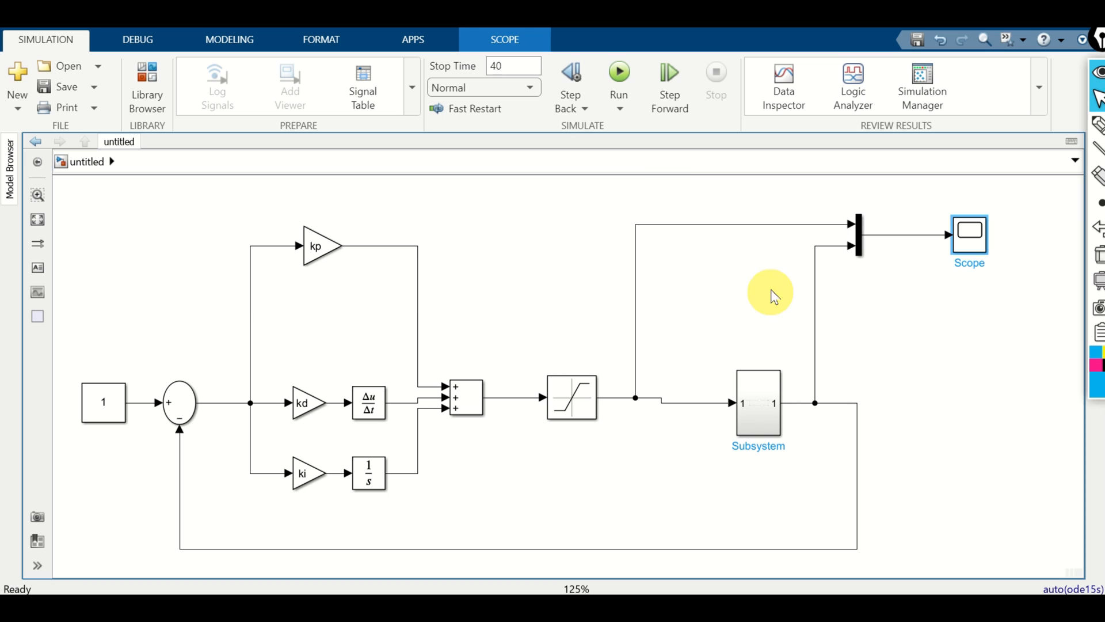
left_click(621, 75)
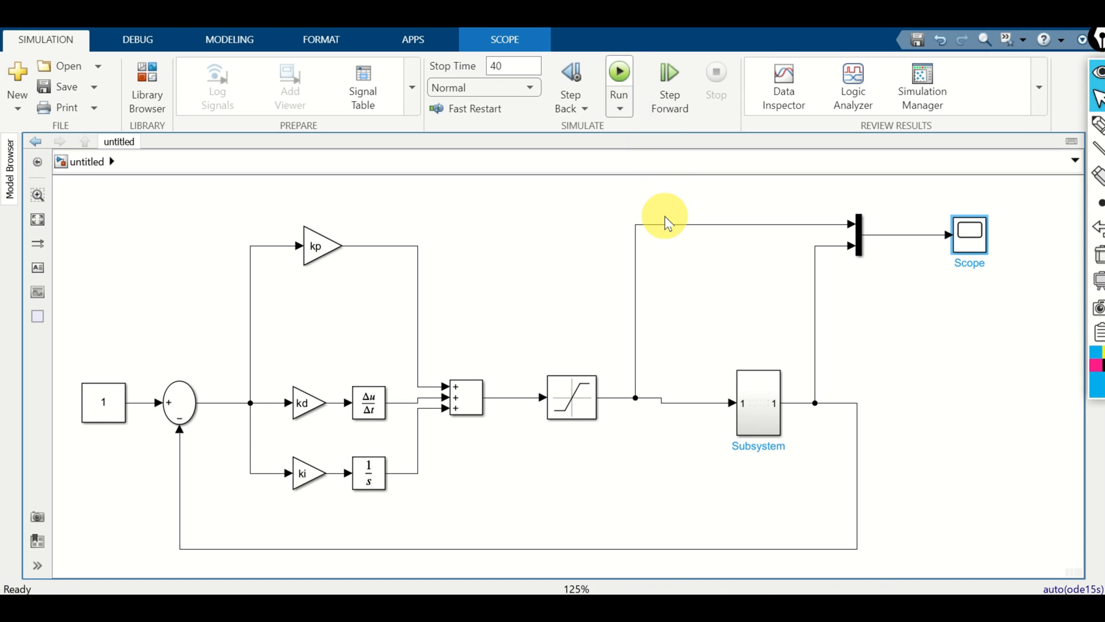
double_click(973, 244)
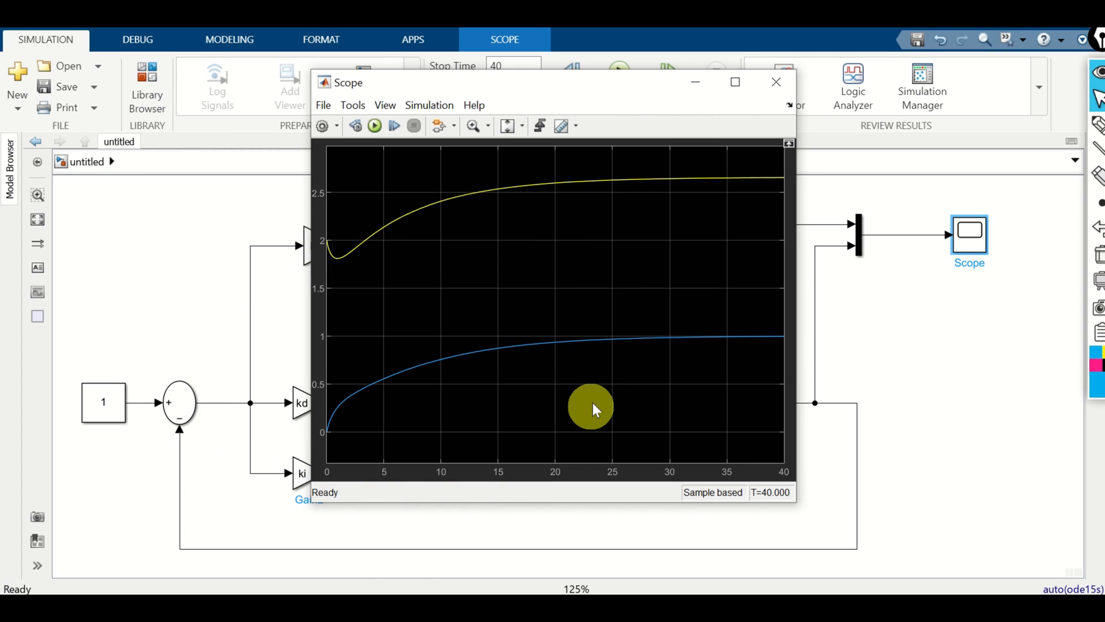
left_click(775, 82)
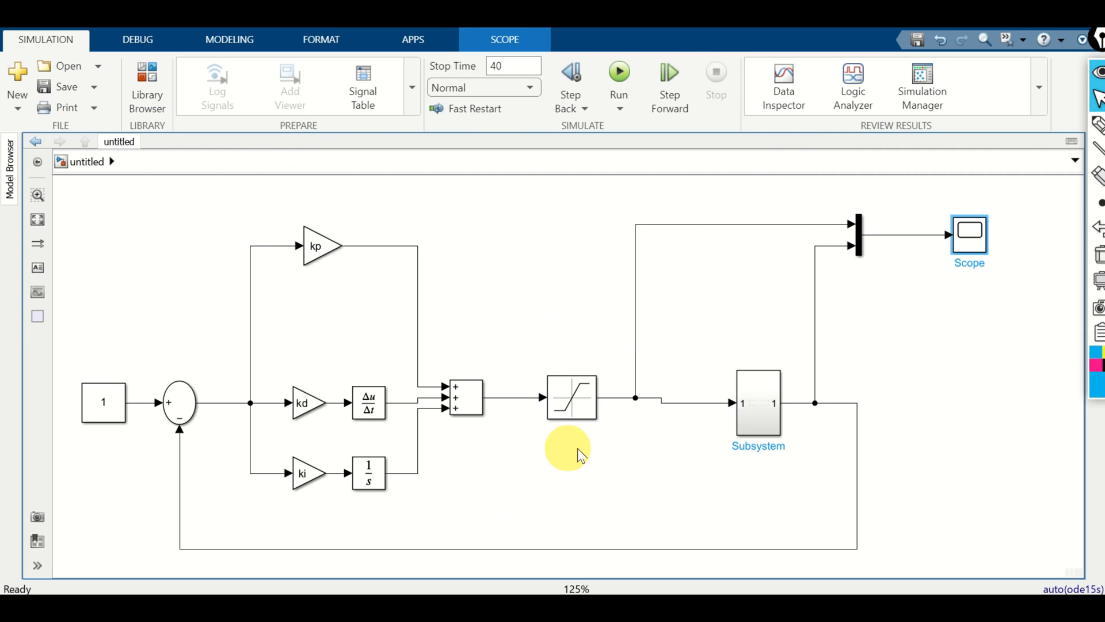
Set the reference Constant block's value to 4.
double_click(105, 405)
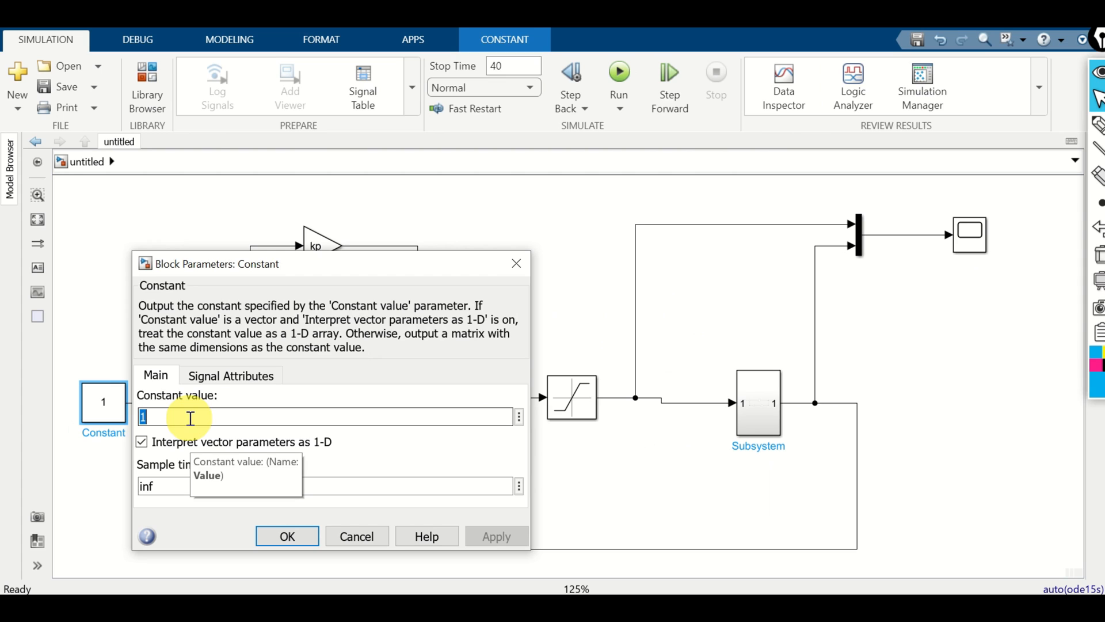
type("4")
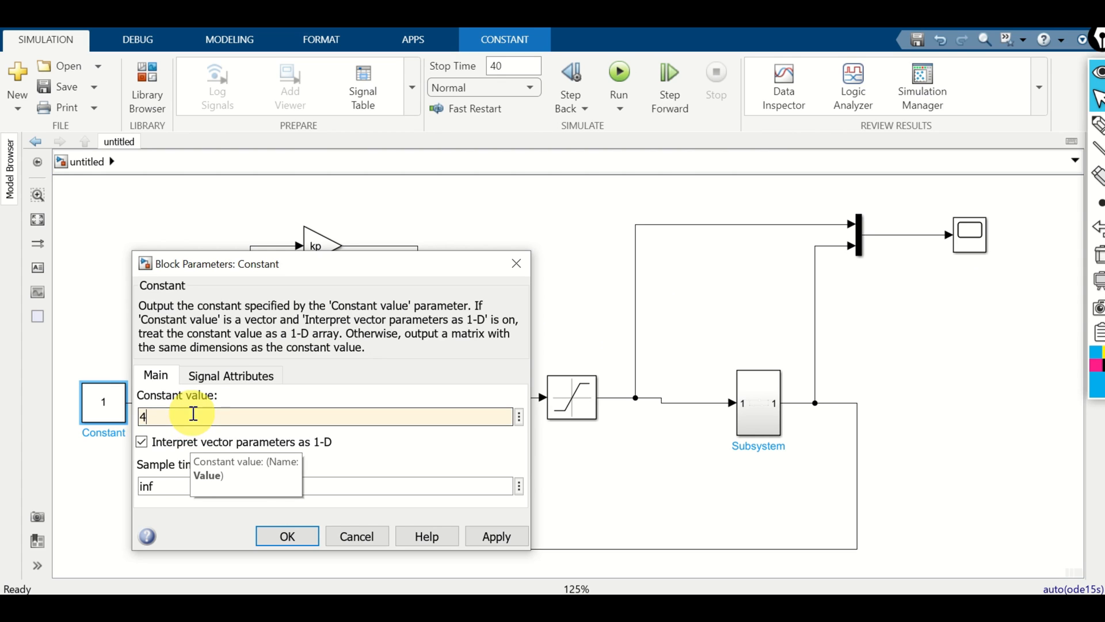
left_click(283, 534)
Review the Saturation block's upper and lower limits.
left_click(592, 410)
double_click(593, 412)
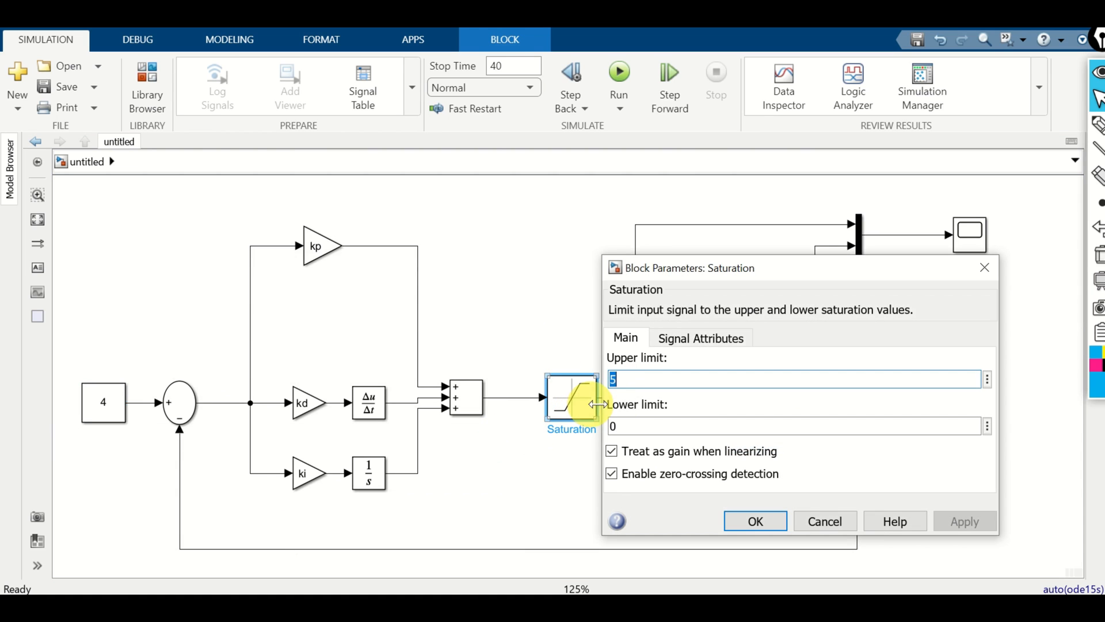
double_click(633, 378)
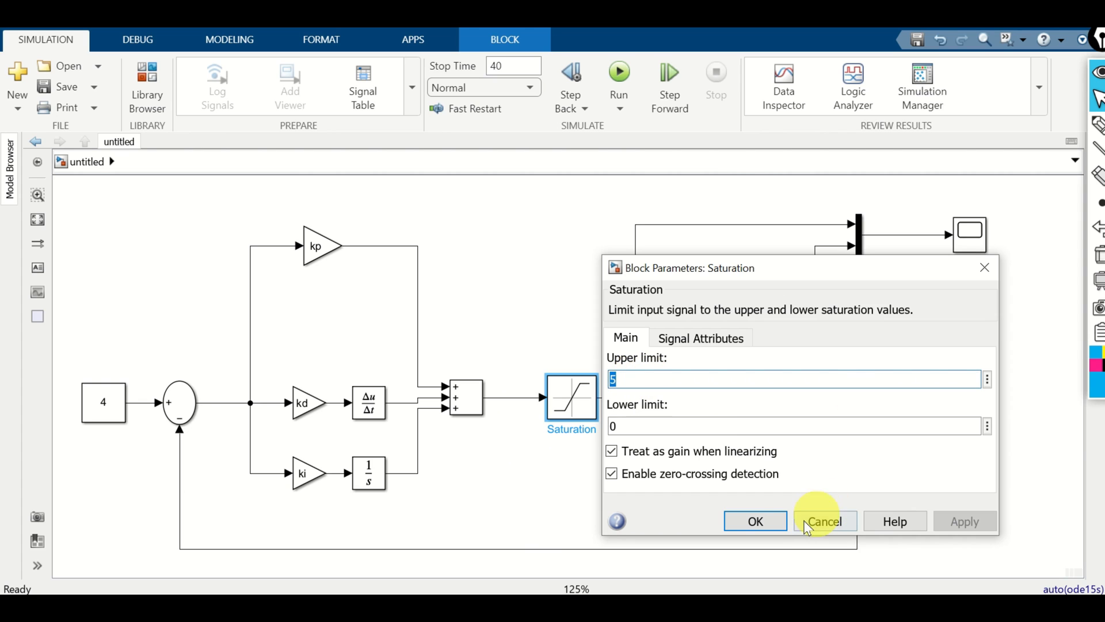
left_click(756, 521)
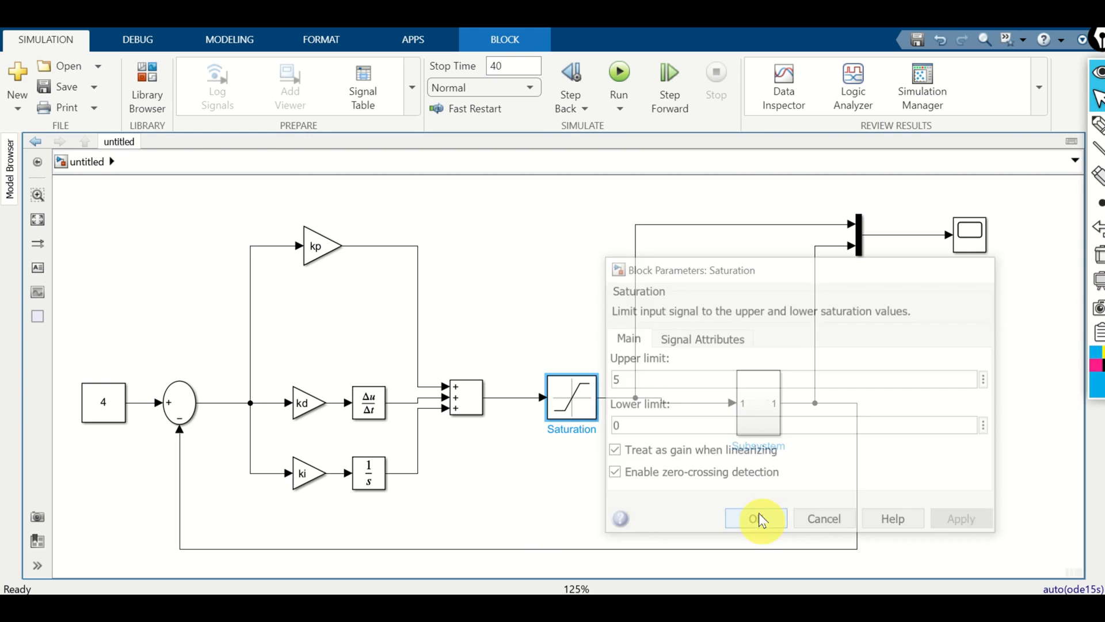
Run the simulation for the reference of 4 and examine the Scope plot enlarged and beside the control-loop blocks.
left_click(620, 74)
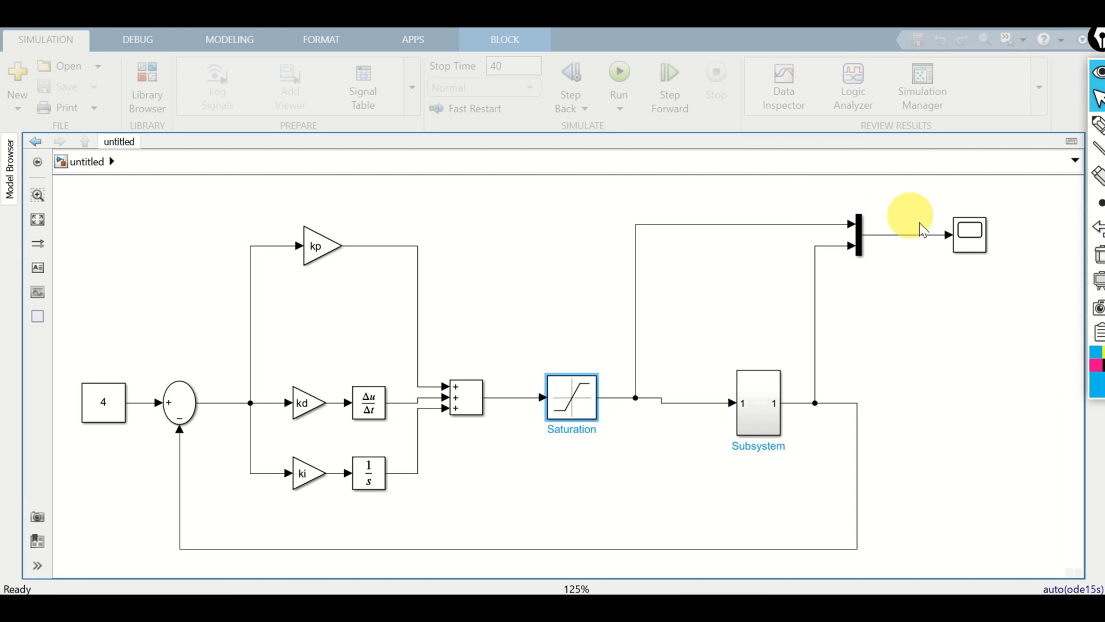
double_click(974, 247)
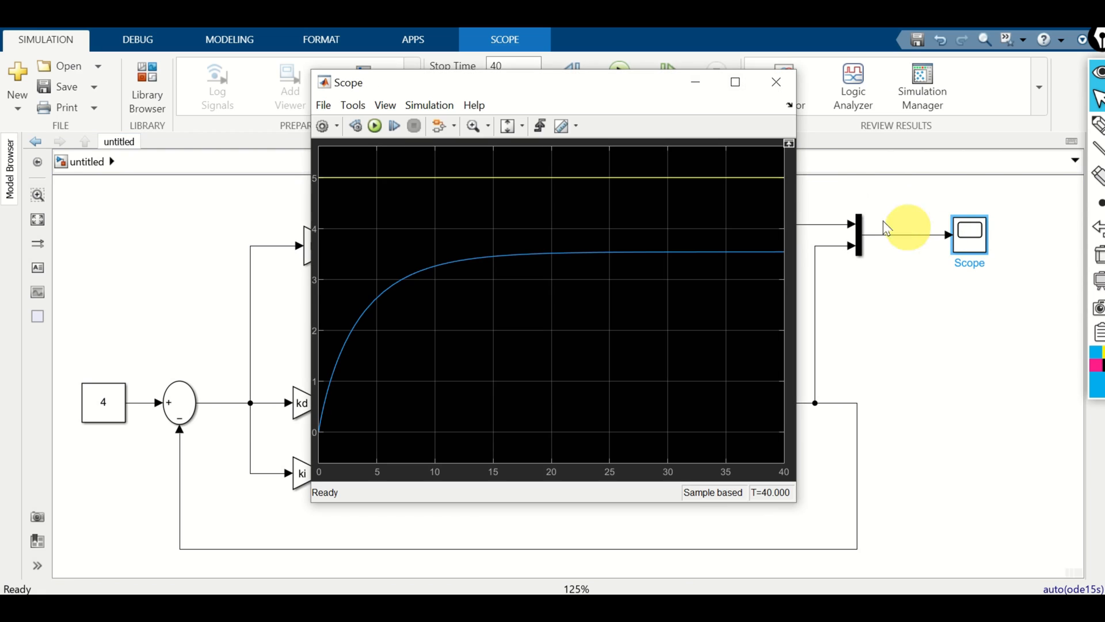
left_click(735, 82)
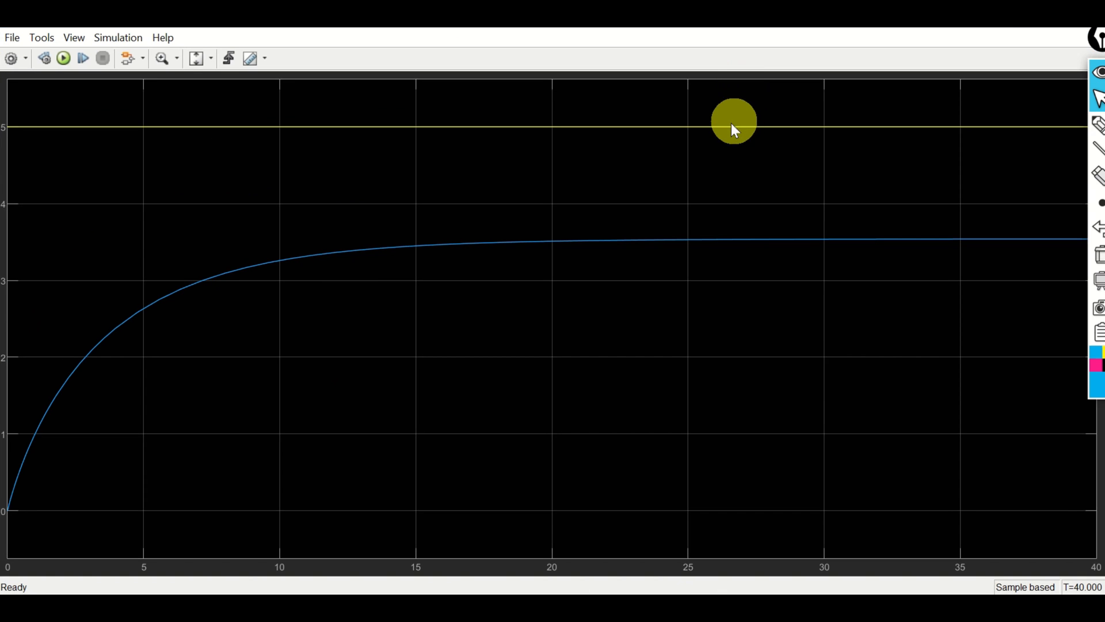
left_click(1047, 21)
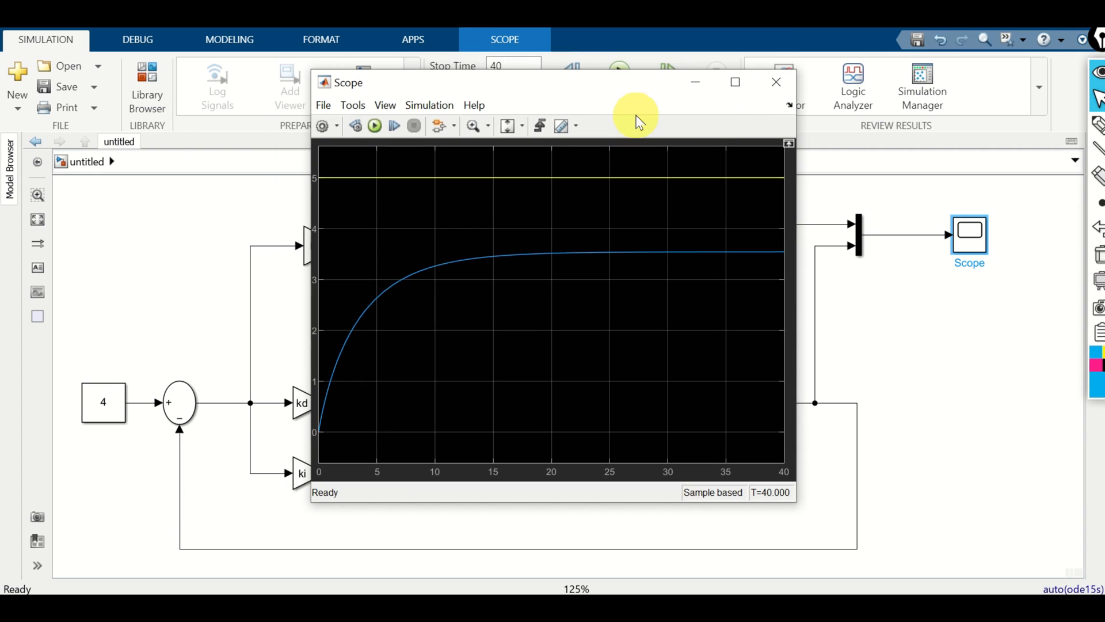
left_click_drag(642, 87, 874, 80)
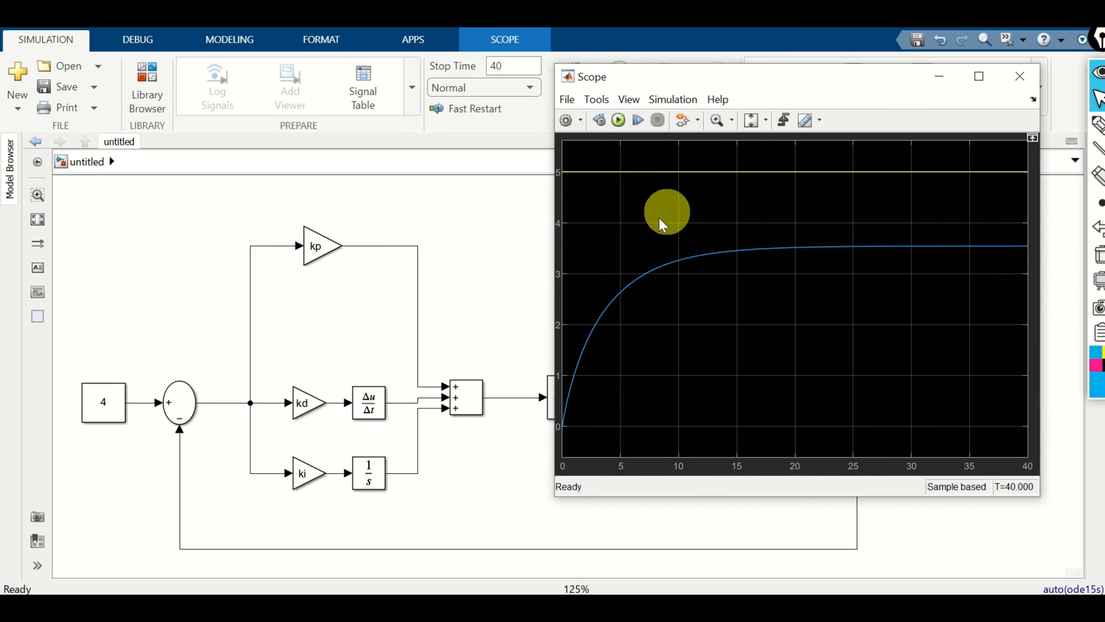
left_click(92, 411)
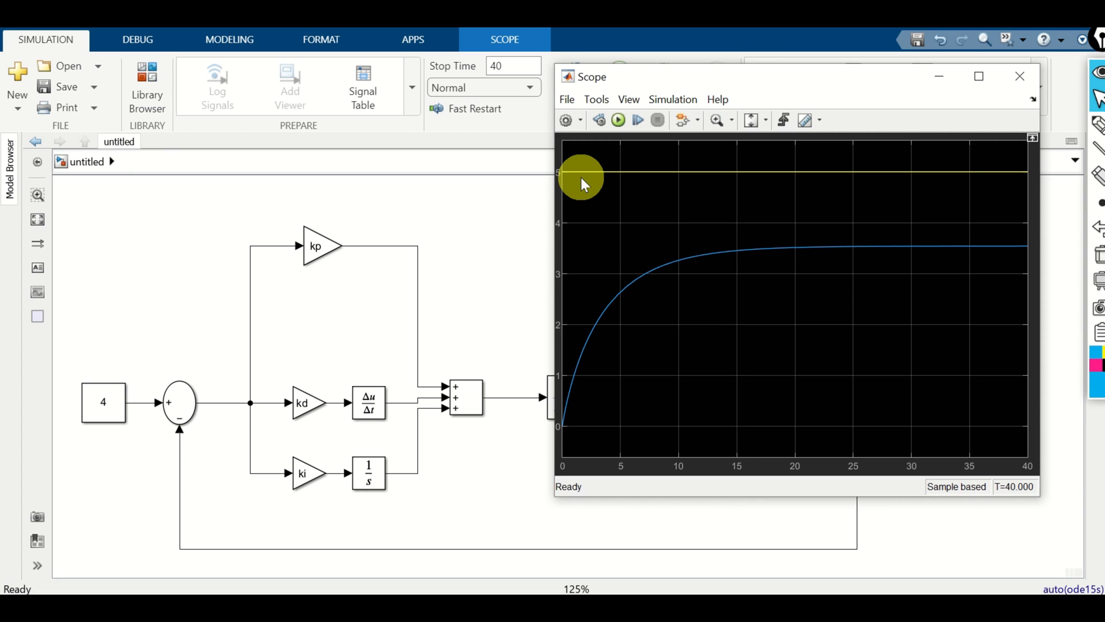
left_click(510, 279)
Raise the Saturation block's upper limit to 10.
left_click(593, 410)
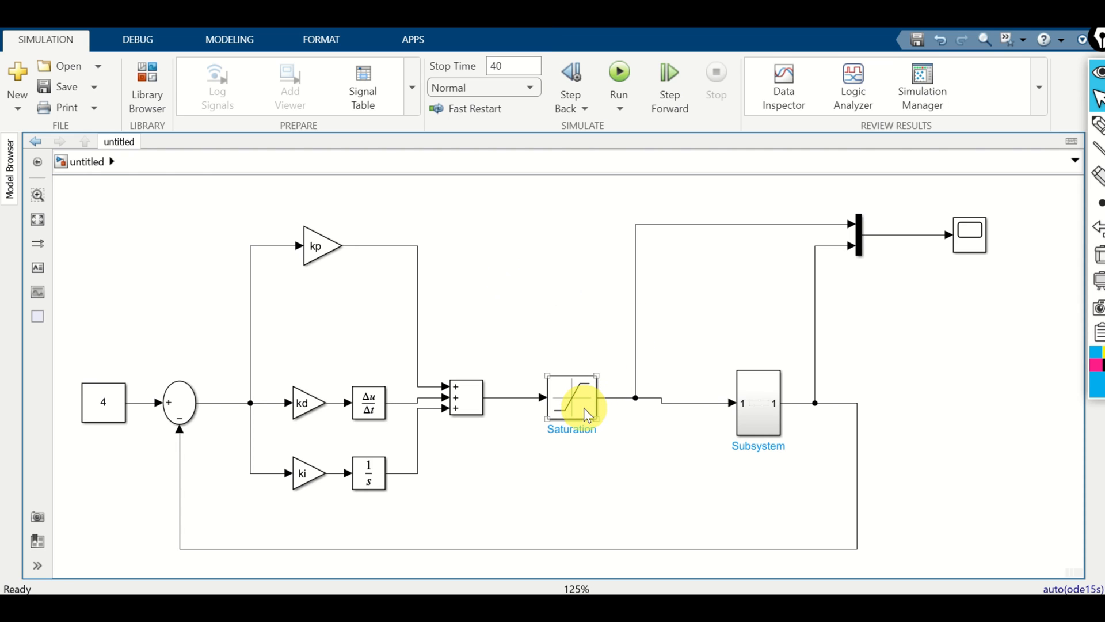
double_click(583, 408)
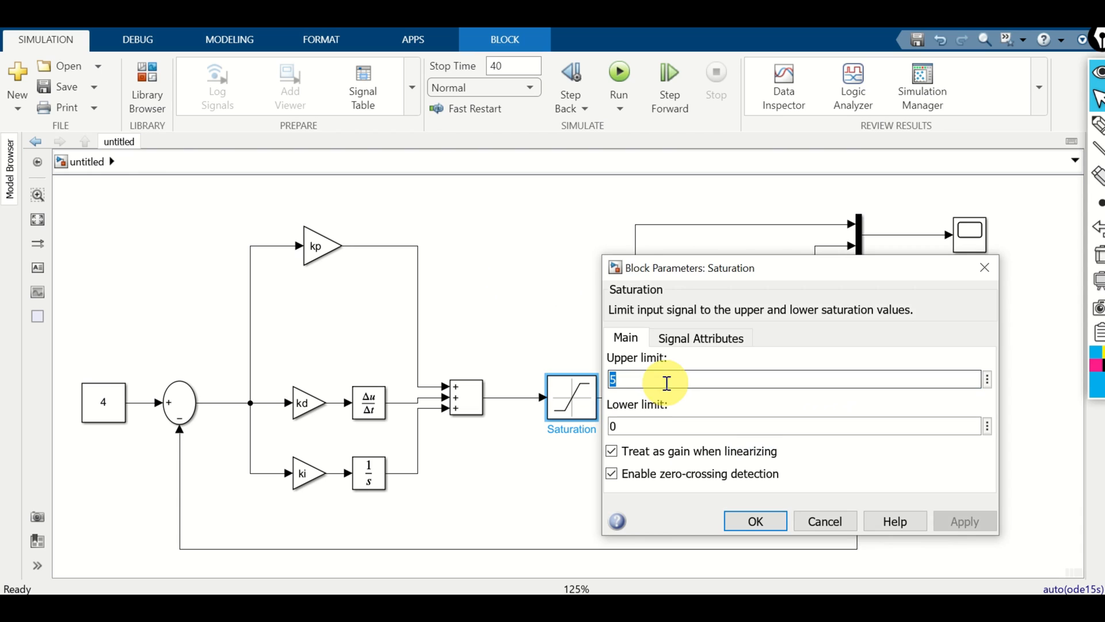
key("BackSpace")
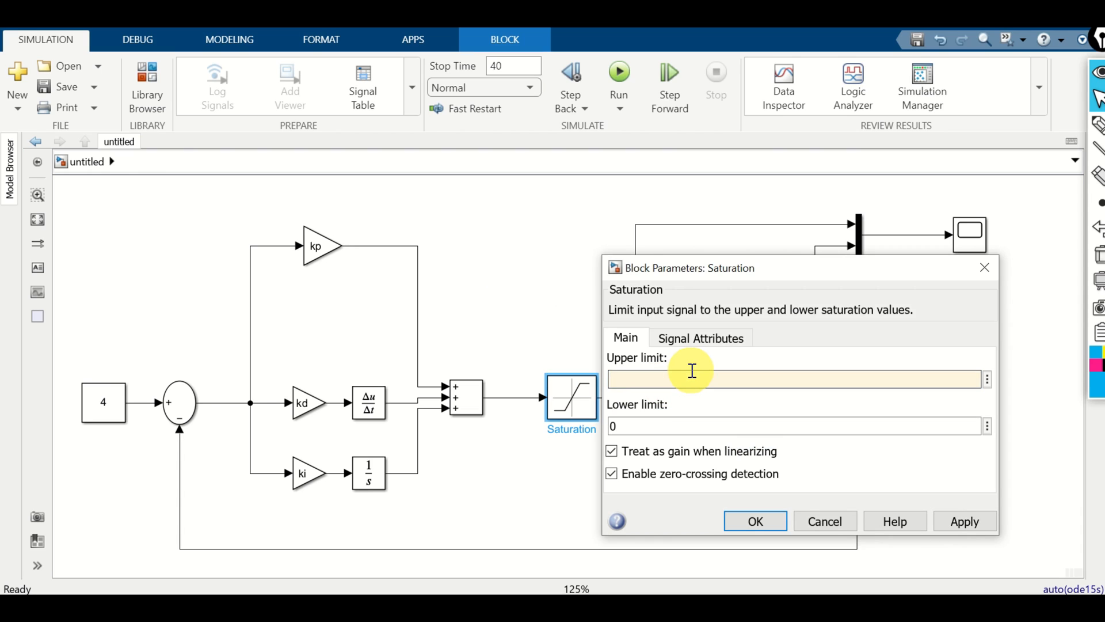
type("10")
left_click(754, 521)
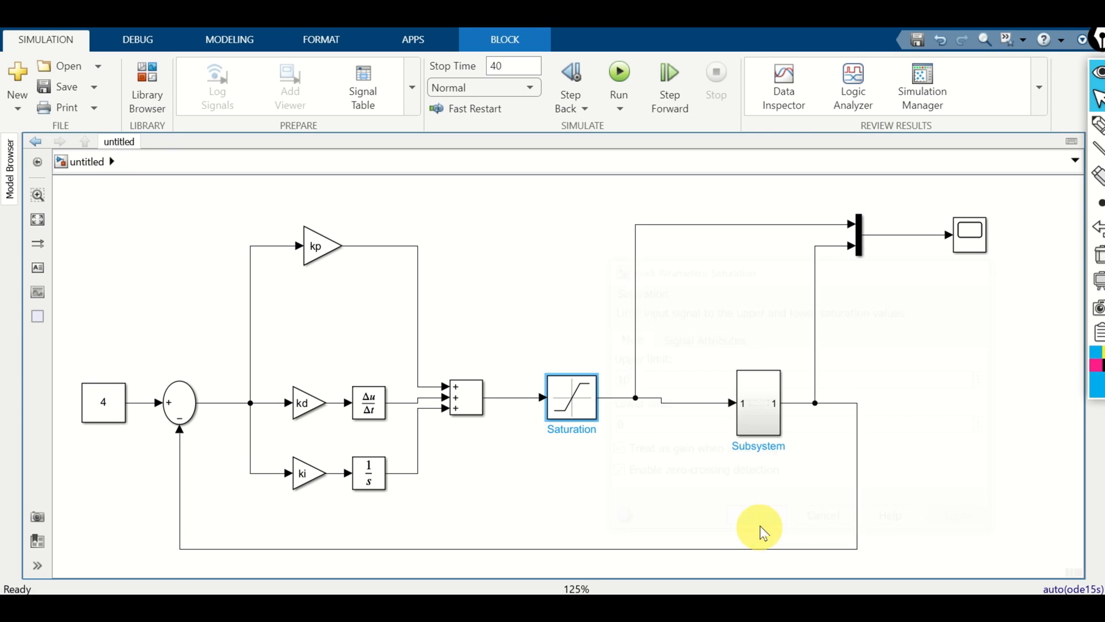
Rerun the simulation with the raised saturation limit and view the Scope, moved aside to expose the Saturation block.
left_click(618, 73)
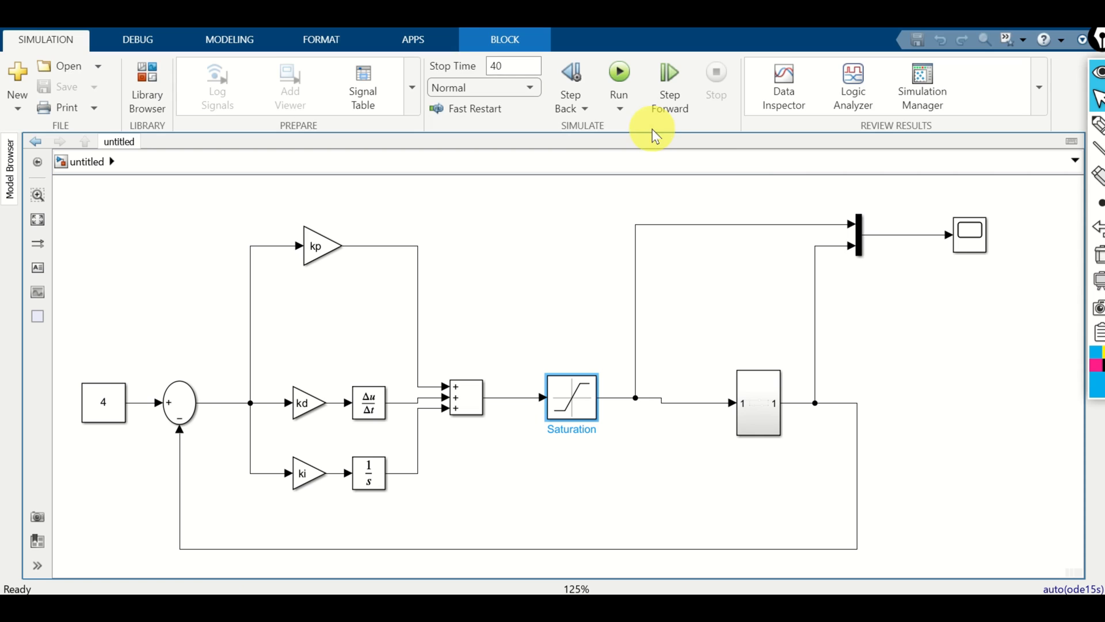
double_click(967, 237)
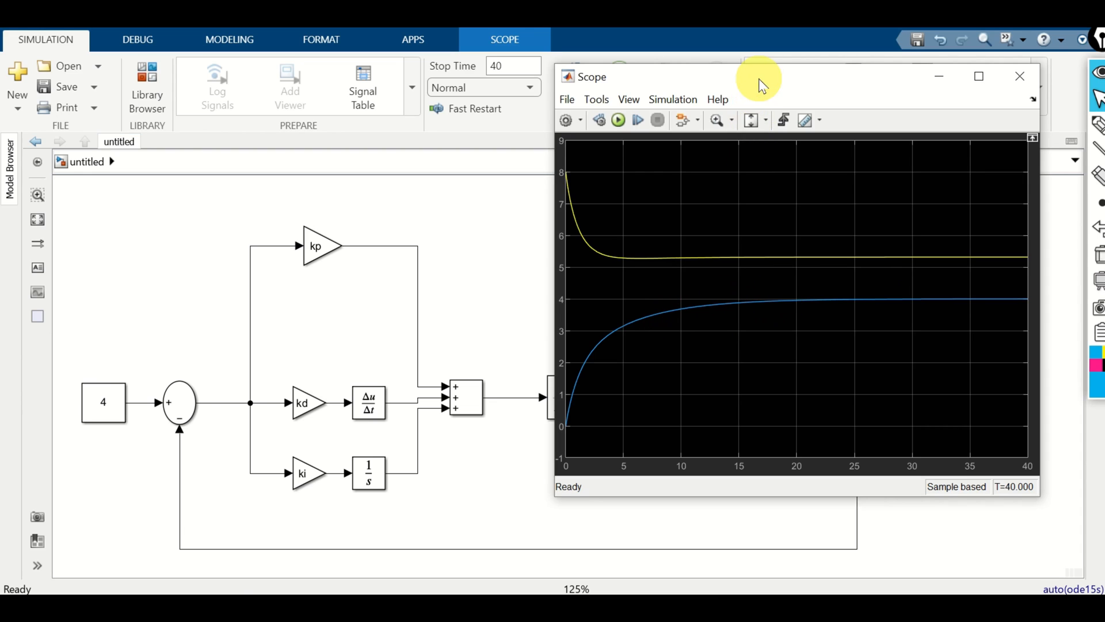
left_click_drag(762, 81, 850, 129)
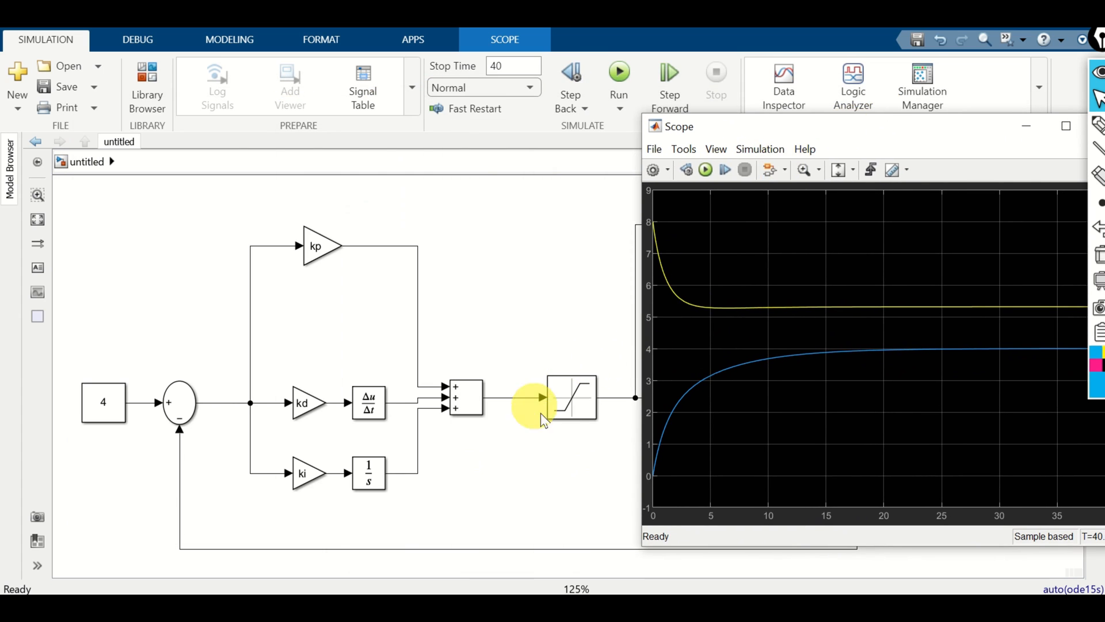